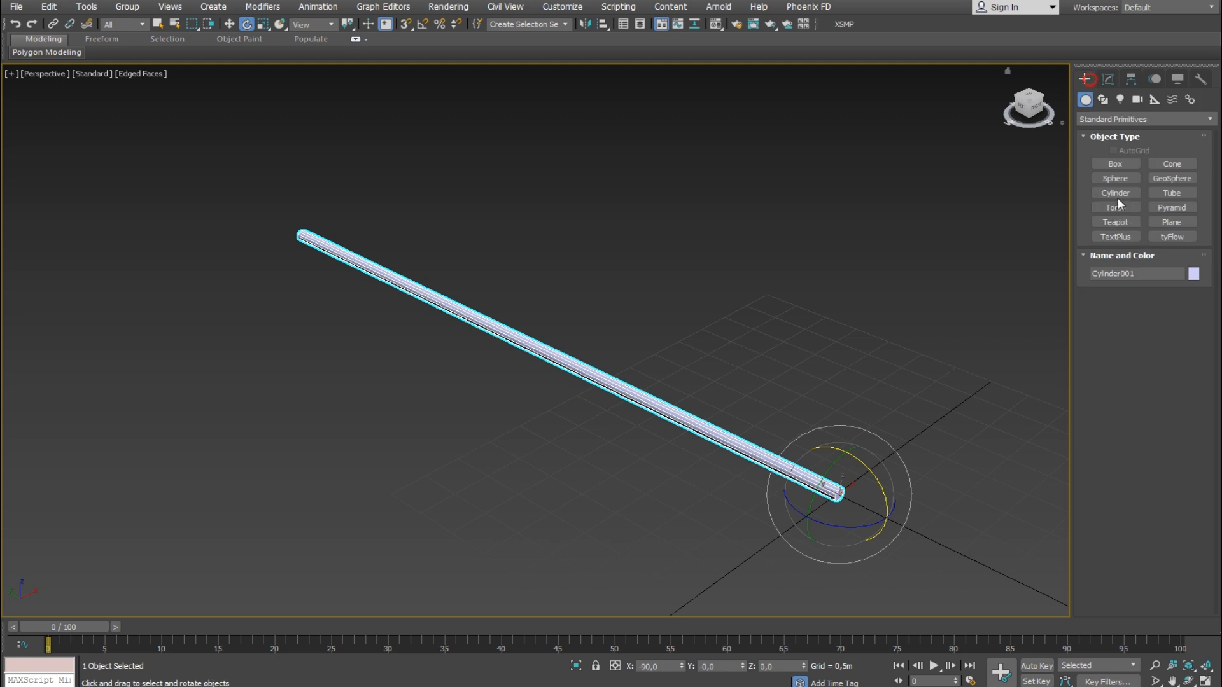
Create a sphere at the cylinder's near end and set its radius to 0.4 m
{"action": "left_click", "coordinate": [1118, 194]}
{"action": "left_click", "coordinate": [1115, 178]}
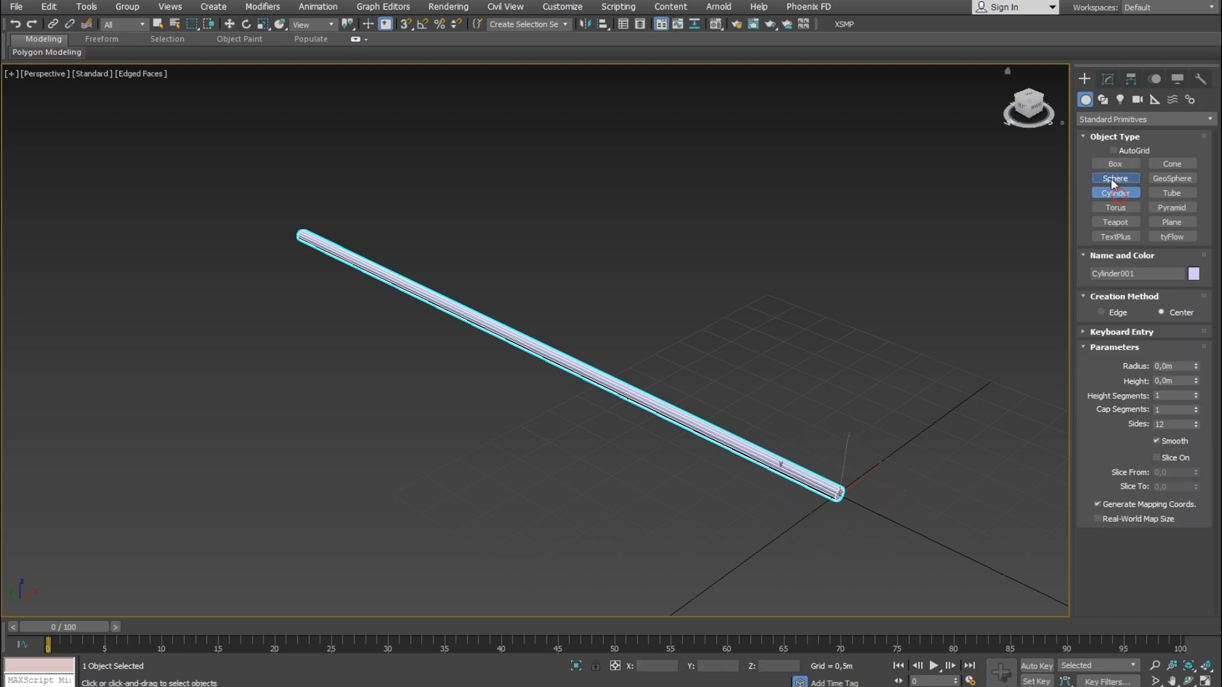
{"action": "left_click_drag", "start_coordinate": [862, 507], "coordinate": [889, 509]}
{"action": "key", "text": "e"}
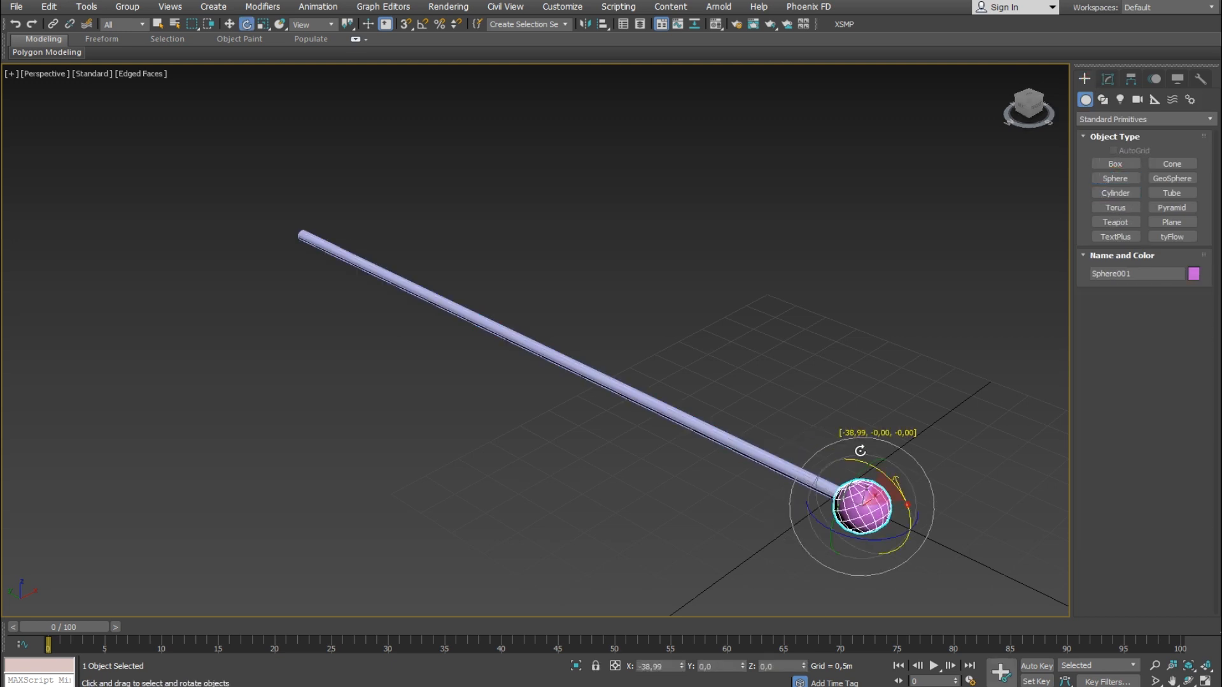
{"action": "left_click", "coordinate": [1108, 79]}
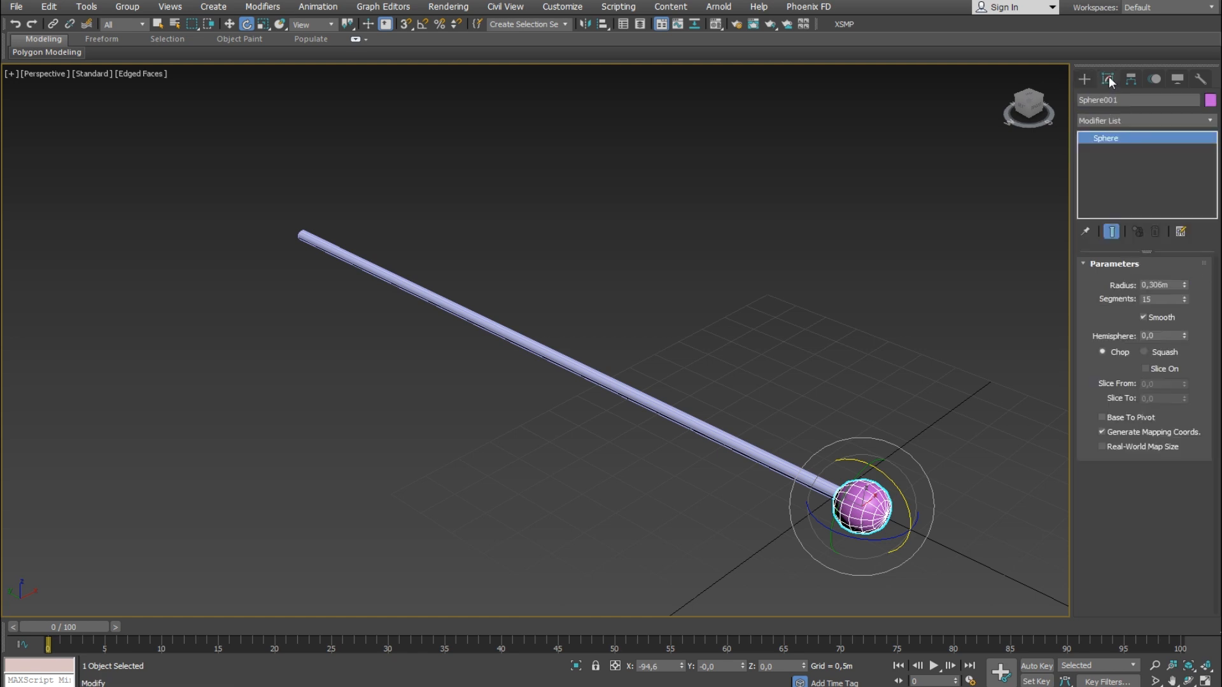
{"action": "double_click", "coordinate": [1171, 285]}
{"action": "type", "text": "0,"}
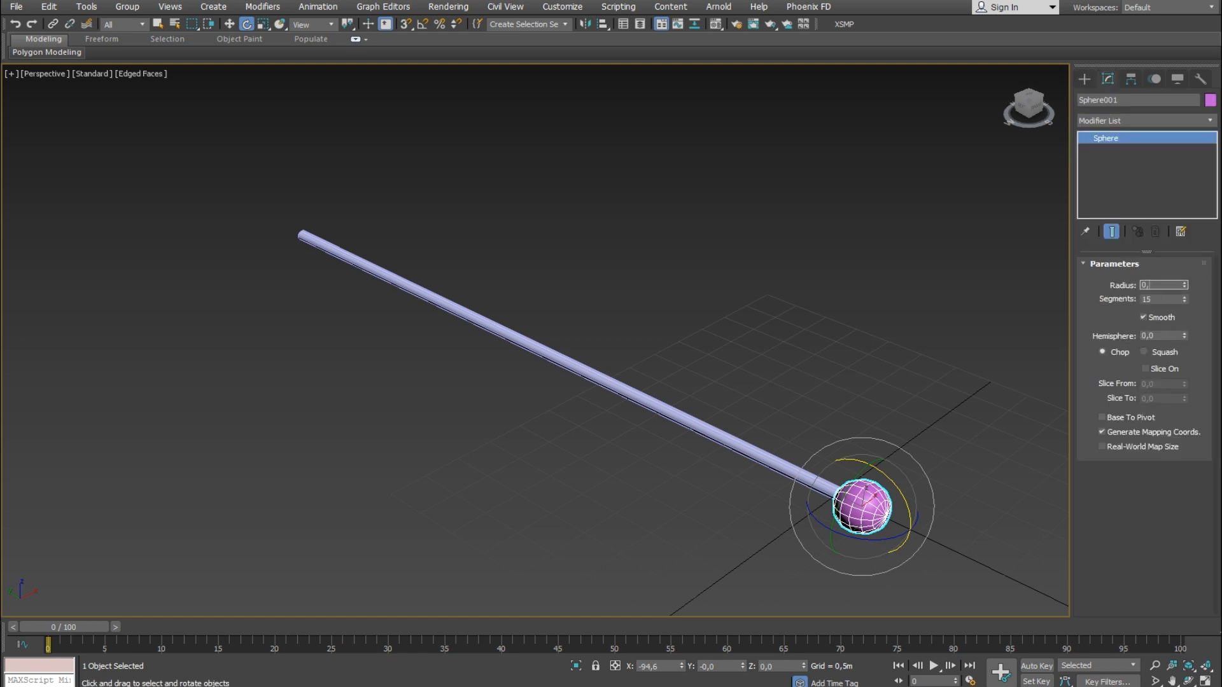
{"action": "type", "text": "4"}
{"action": "key", "text": "Return"}
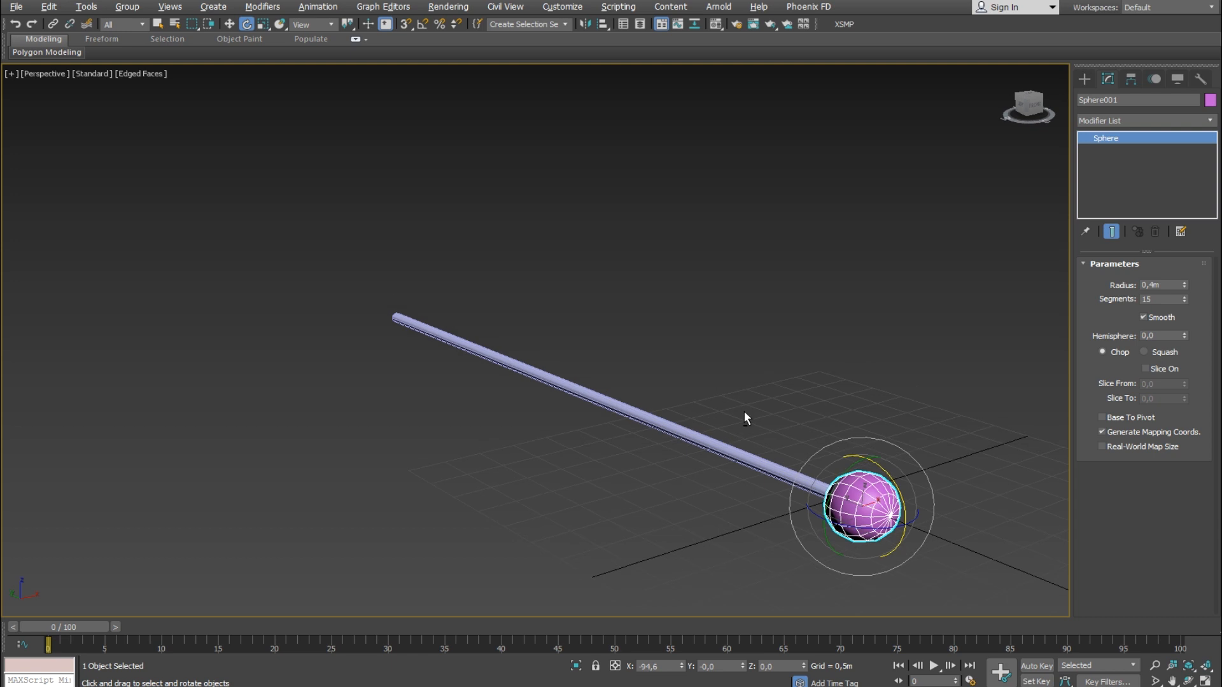
Set the sphere's radius to 0.45 m
{"action": "scroll", "coordinate": [744, 417], "scroll_direction": "down", "scroll_amount": 4}
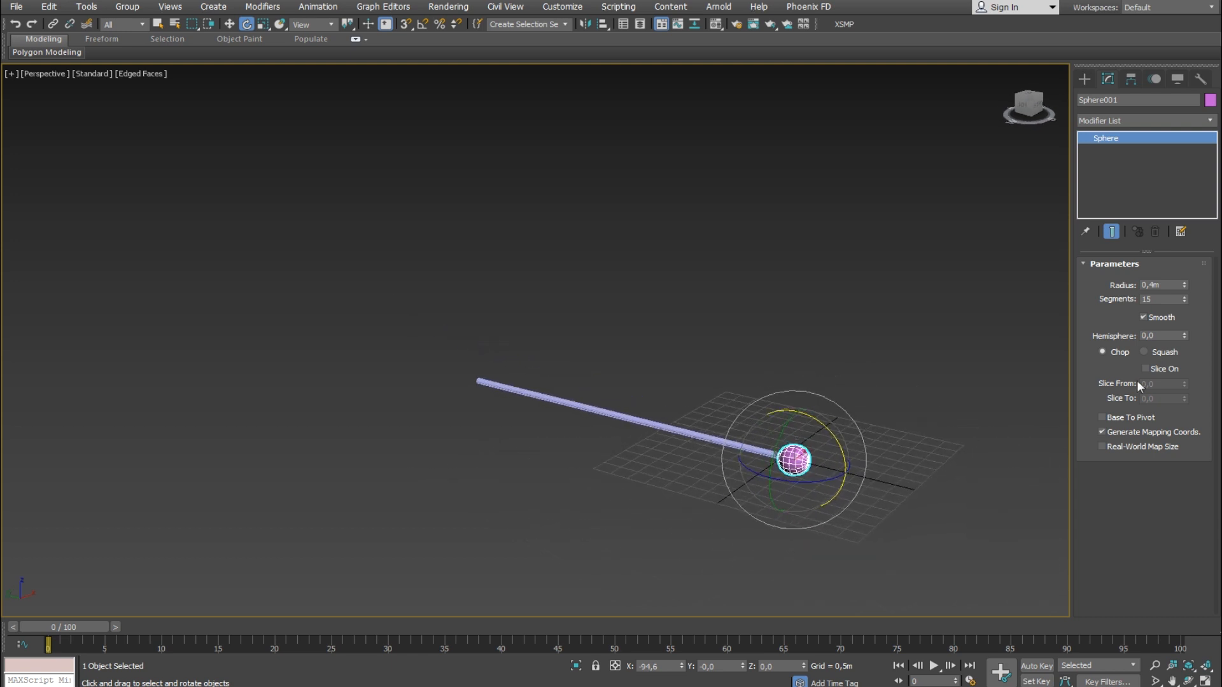
{"action": "left_click", "coordinate": [1155, 285]}
{"action": "type", "text": "5"}
{"action": "key", "text": "Return"}
Using the four-view layout, move the sphere onto the cylinder's axis at its near end, at about X -0.006 m, Y -0.326 m
{"action": "key", "text": "w"}
{"action": "key", "text": "alt+w"}
{"action": "scroll", "coordinate": [394, 229], "scroll_direction": "up", "scroll_amount": 10}
{"action": "scroll", "coordinate": [267, 261], "scroll_direction": "down", "scroll_amount": 2}
{"action": "right_click", "coordinate": [311, 215]}
{"action": "left_click", "coordinate": [347, 237]}
{"action": "double_click", "coordinate": [659, 666]}
{"action": "type", "text": "0"}
{"action": "key", "text": "Return"}
{"action": "right_click", "coordinate": [308, 242]}
{"action": "left_click", "coordinate": [341, 268]}
{"action": "left_click_drag", "start_coordinate": [660, 666], "coordinate": [504, 654]}
{"action": "type", "text": "90"}
{"action": "key", "text": "Return"}
{"action": "right_click", "coordinate": [375, 278]}
{"action": "left_click", "coordinate": [389, 290]}
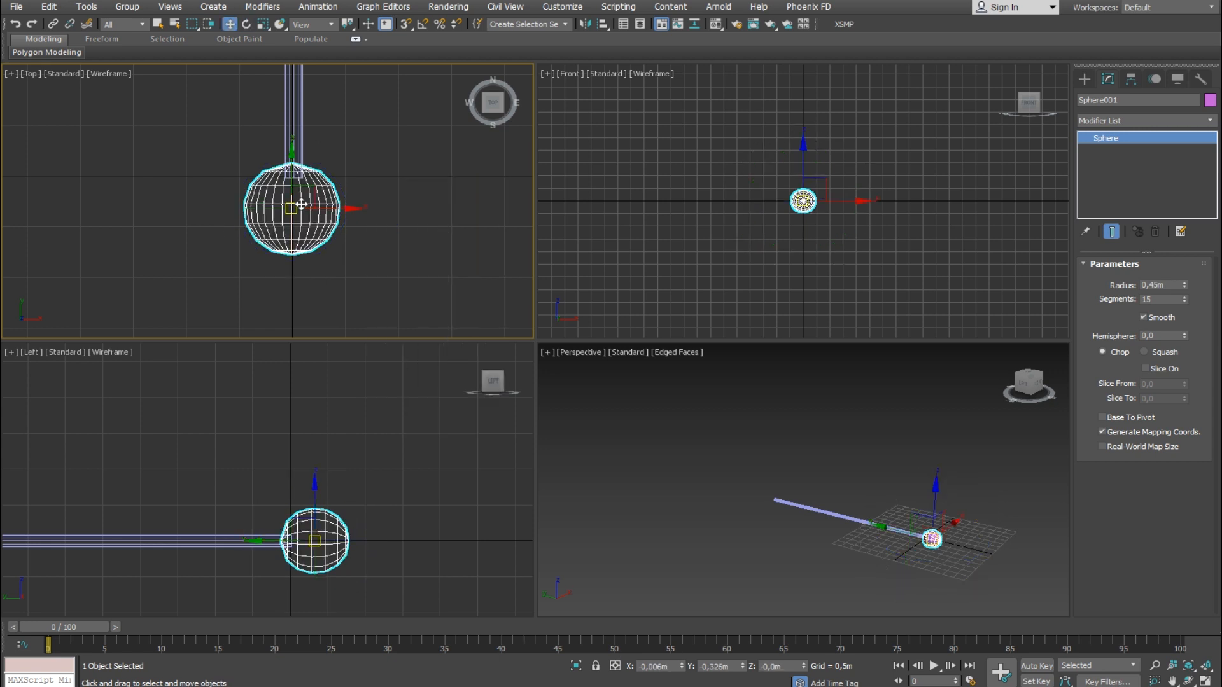
Shift the sphere along the cylinder's axis to about Y -0.373 m and set its radius to 0.5 m
{"action": "left_click_drag", "start_coordinate": [293, 170], "coordinate": [293, 175]}
{"action": "left_click", "coordinate": [1168, 287]}
{"action": "key", "text": "BackSpace"}
{"action": "type", "text": "5"}
{"action": "key", "text": "Return"}
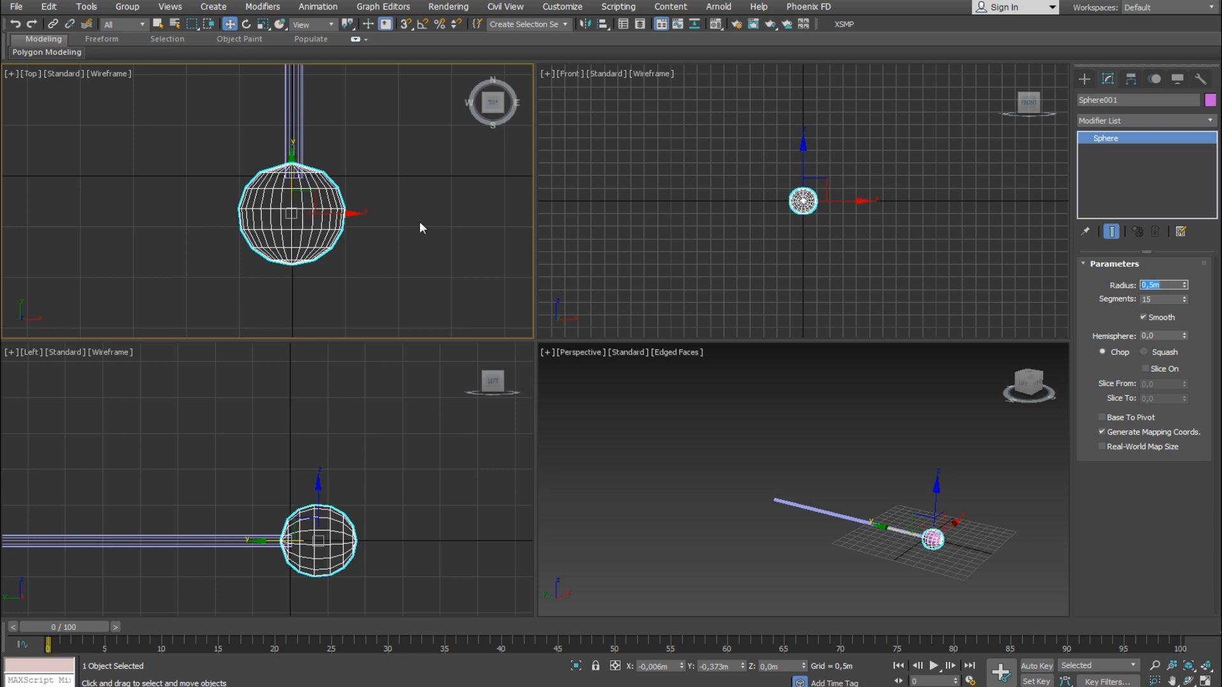
Copy the sphere to the cylinder's far end at about Y 10.217 m and set the copy's radius to 0.7 m
{"action": "scroll", "coordinate": [310, 228], "scroll_direction": "down", "scroll_amount": 9}
{"action": "mouse_move", "coordinate": [323, 224]}
{"action": "left_mouse_down"}
{"action": "mouse_move", "coordinate": [326, 268]}
{"action": "mouse_move", "coordinate": [308, 96]}
{"action": "left_mouse_up"}
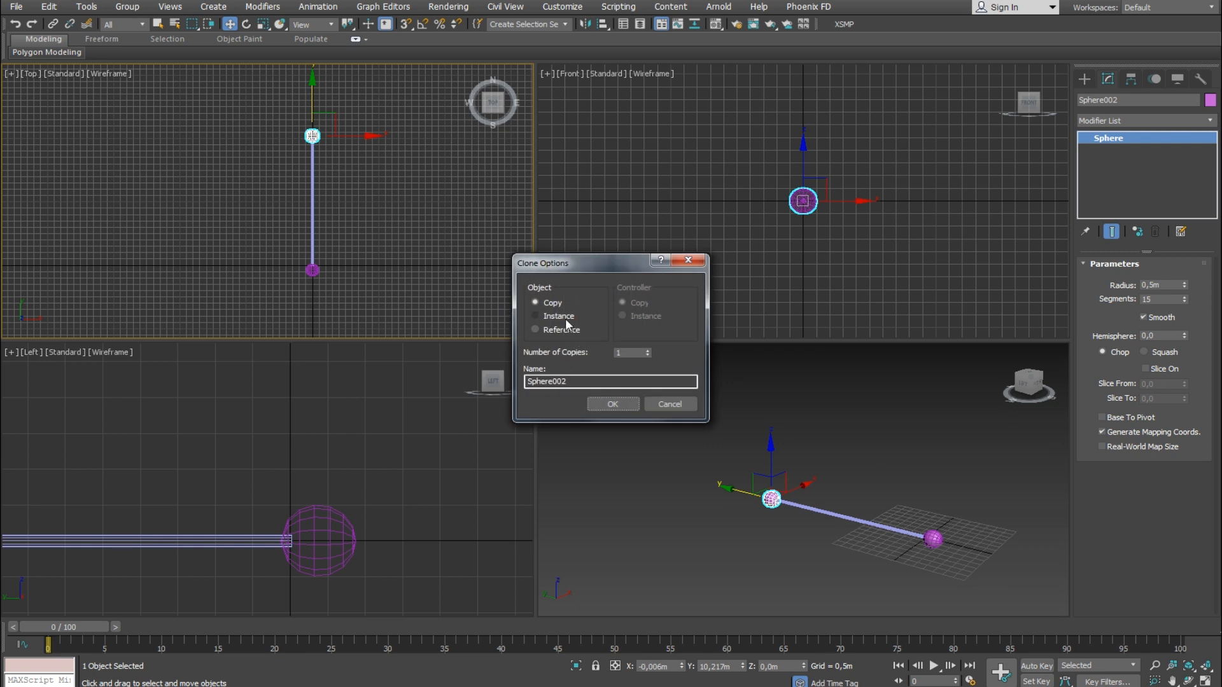
{"action": "left_click", "coordinate": [618, 404]}
{"action": "double_click", "coordinate": [1160, 285]}
{"action": "type", "text": "0,7"}
{"action": "key", "text": "Return"}
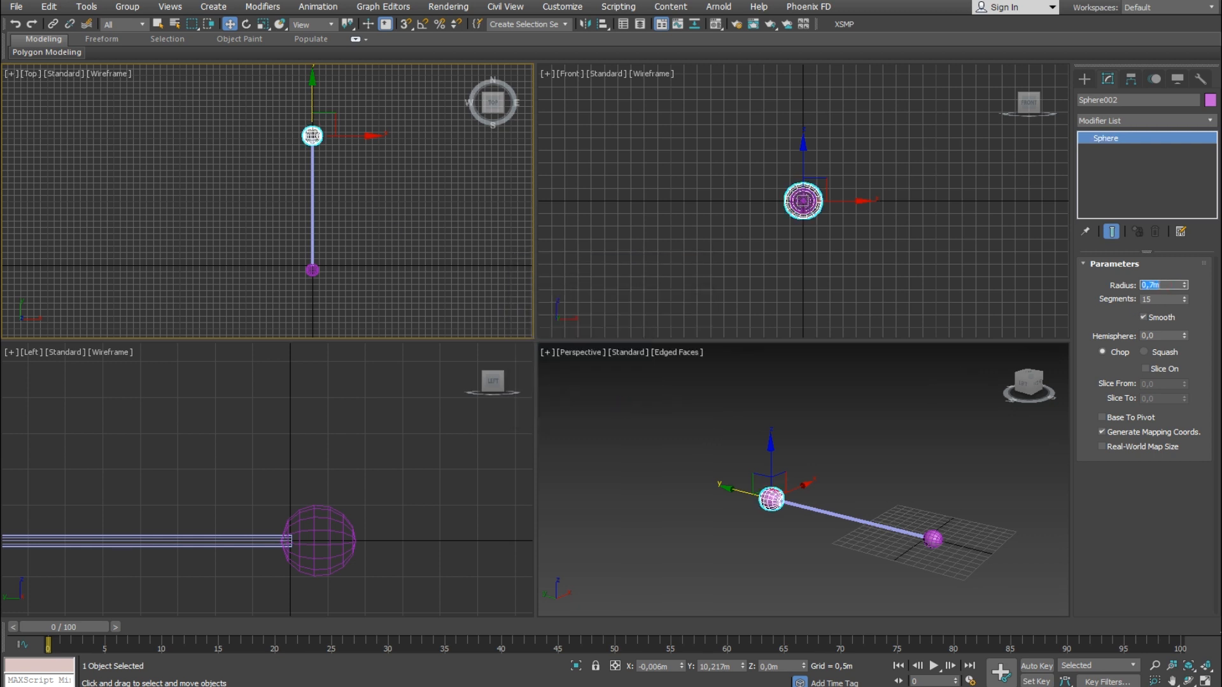
Set the radius of the original sphere at the near end to 0.7 m
{"action": "left_click", "coordinate": [933, 539]}
{"action": "type", "text": "0,"}
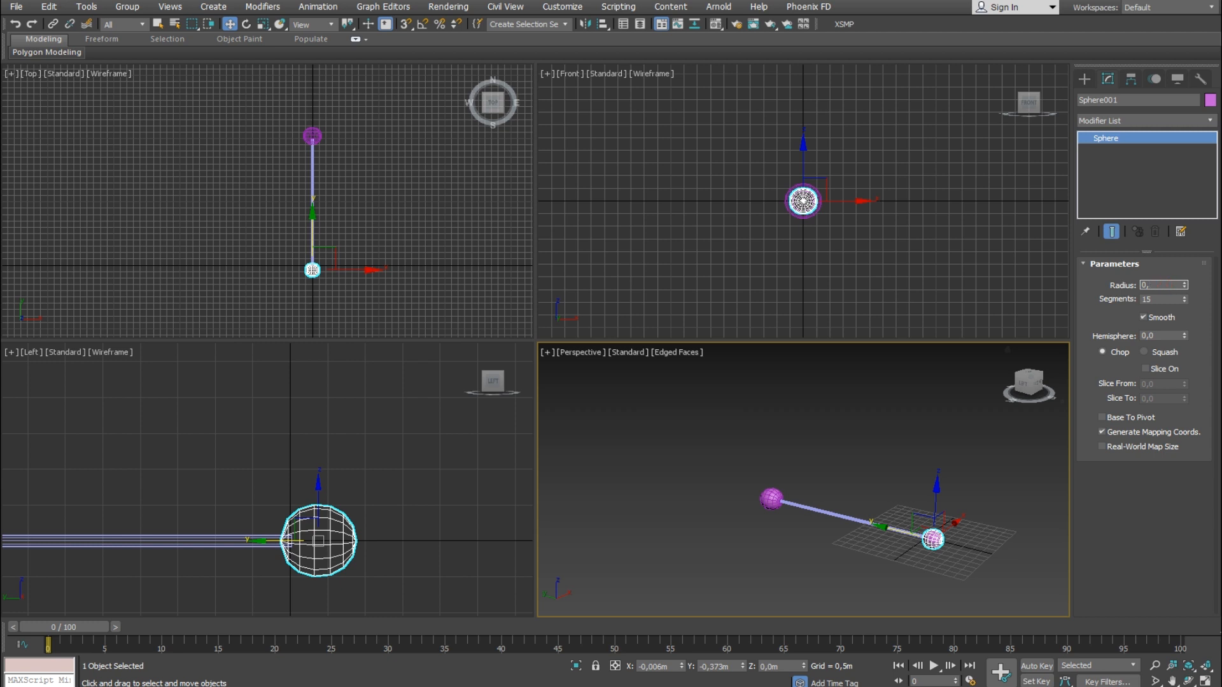
{"action": "type", "text": "7"}
{"action": "key", "text": "Return"}
{"action": "right_click", "coordinate": [936, 446]}
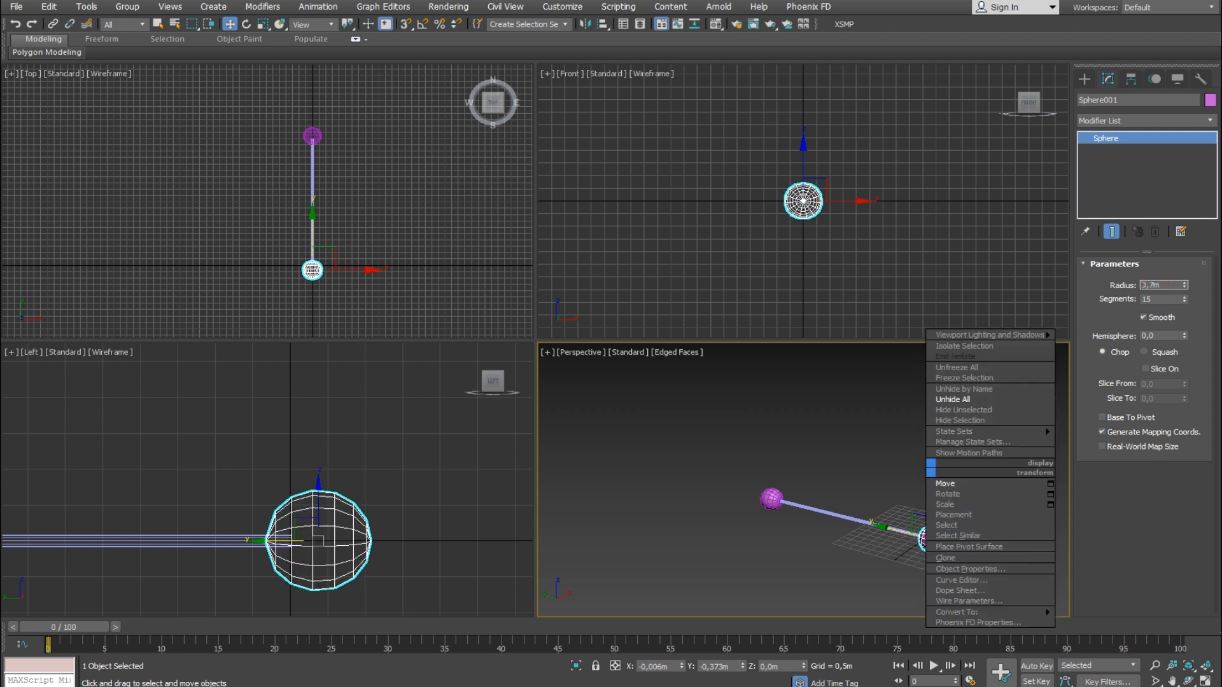
Select the cylinder with both spheres in the maximized Perspective view and preview an Array of them
{"action": "left_click", "coordinate": [1207, 682]}
{"action": "left_click", "coordinate": [1206, 682]}
{"action": "left_click", "coordinate": [1173, 681]}
{"action": "left_click_drag", "start_coordinate": [908, 555], "coordinate": [799, 496]}
{"action": "scroll", "coordinate": [778, 467], "scroll_direction": "down", "scroll_amount": 3}
{"action": "key", "text": "ctrl+a"}
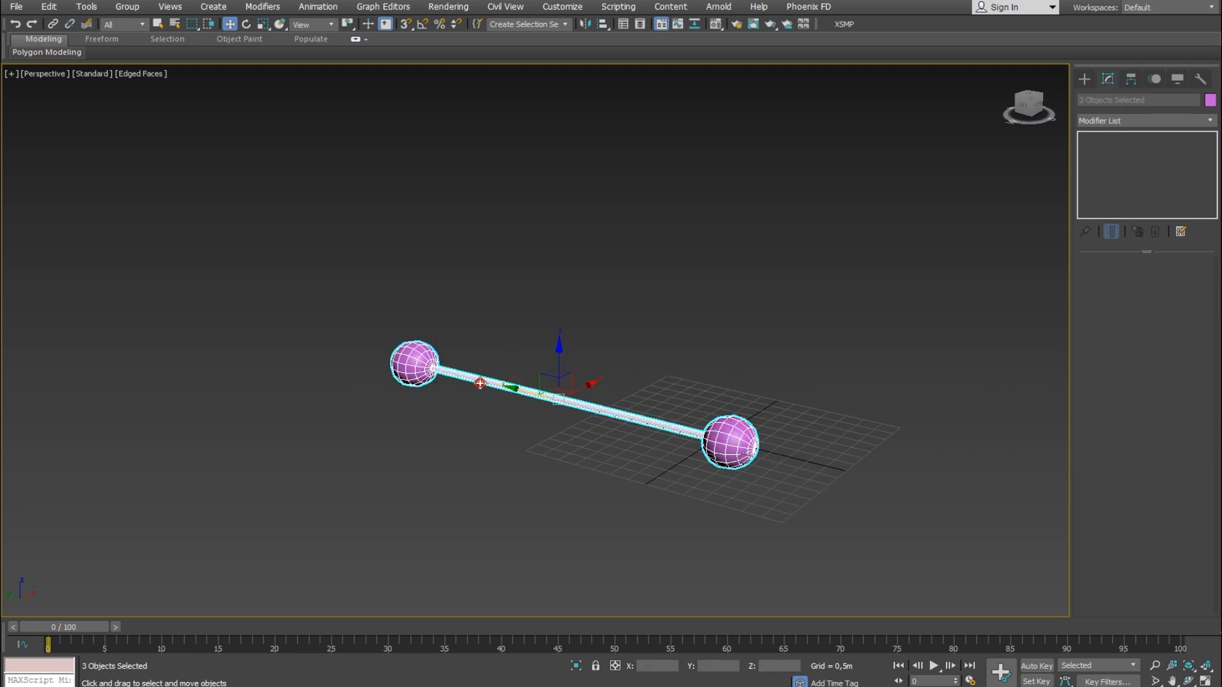
{"action": "left_click", "coordinate": [86, 6]}
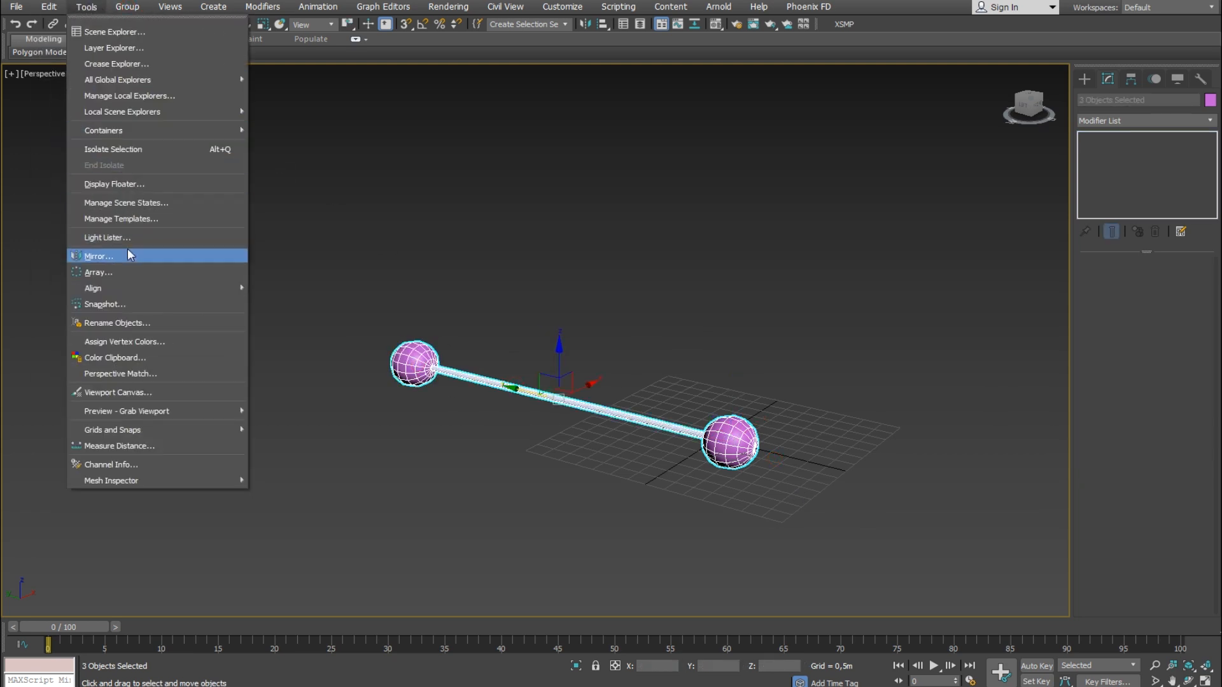
{"action": "left_click", "coordinate": [126, 272]}
{"action": "left_click_drag", "start_coordinate": [622, 210], "coordinate": [923, 74]}
{"action": "left_click", "coordinate": [1063, 267]}
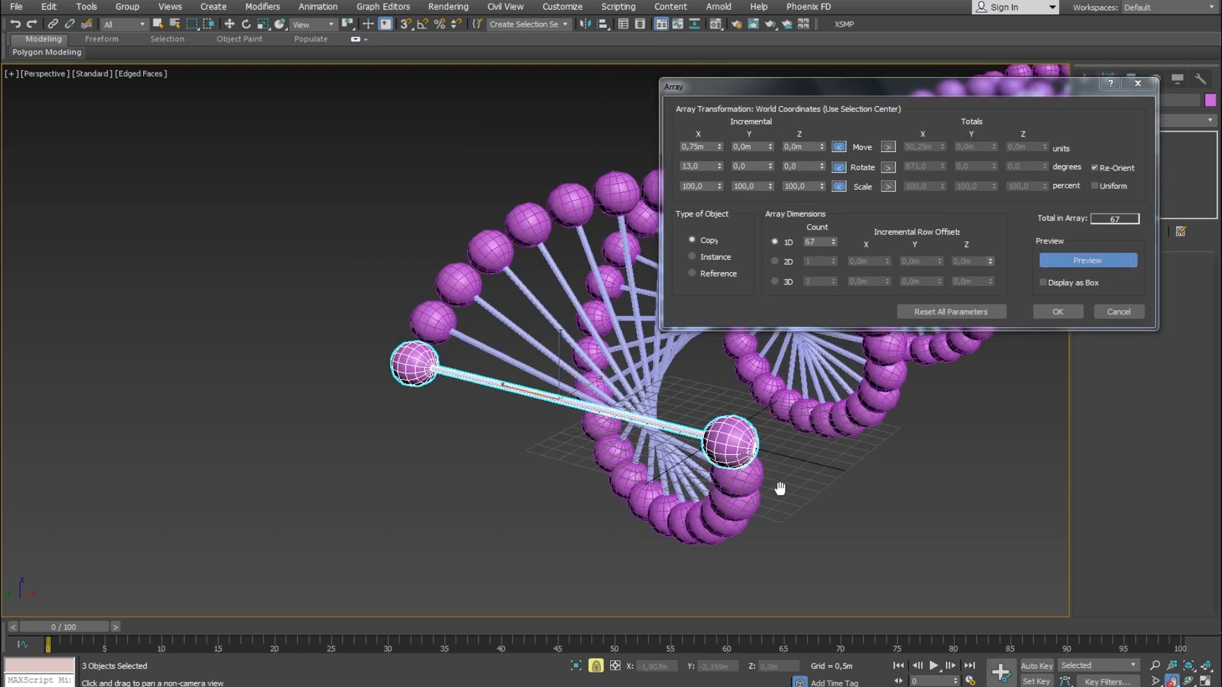
Turn off edged faces in the Perspective view and examine the whole previewed helix
{"action": "left_click_drag", "start_coordinate": [748, 484], "coordinate": [426, 470]}
{"action": "scroll", "coordinate": [426, 470], "scroll_direction": "down", "scroll_amount": 2}
{"action": "left_click_drag", "start_coordinate": [527, 458], "coordinate": [486, 422]}
{"action": "scroll", "coordinate": [508, 449], "scroll_direction": "up", "scroll_amount": 4}
{"action": "key", "text": "F4"}
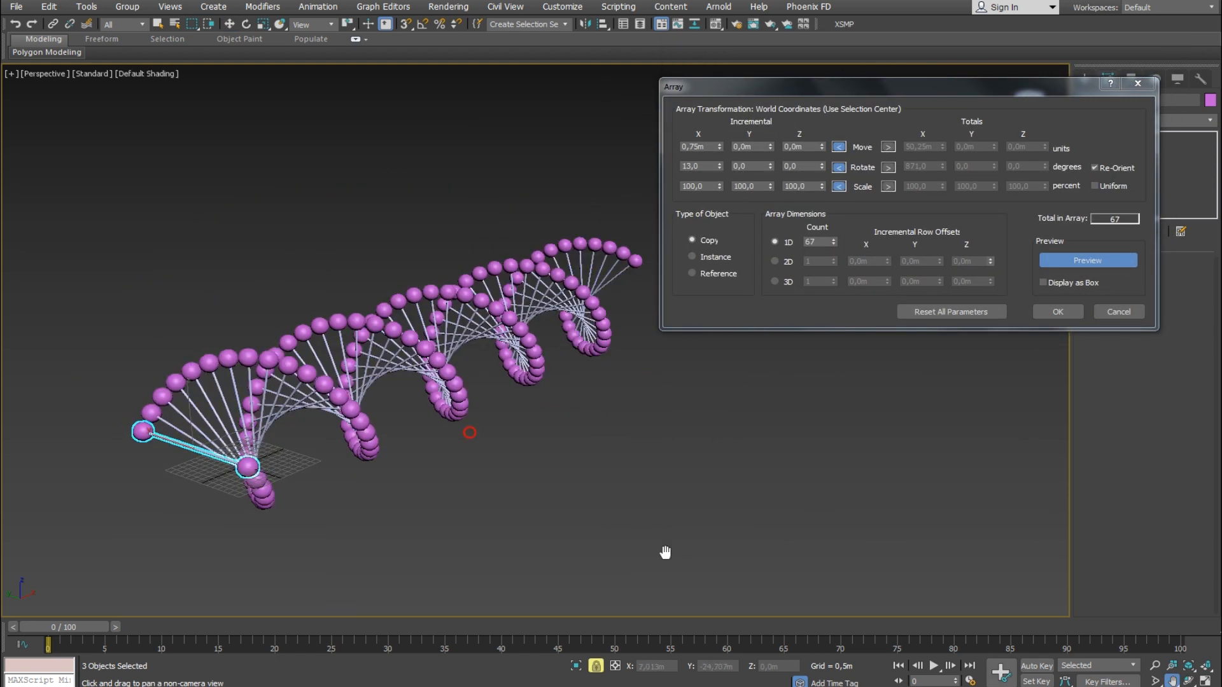
{"action": "left_click_drag", "start_coordinate": [432, 496], "coordinate": [354, 476]}
Set the array's incremental X move to 0.8 m and its incremental X rotation to 12 degrees
{"action": "left_click", "coordinate": [711, 146]}
{"action": "key", "text": "BackSpace"}
{"action": "key", "text": "BackSpace"}
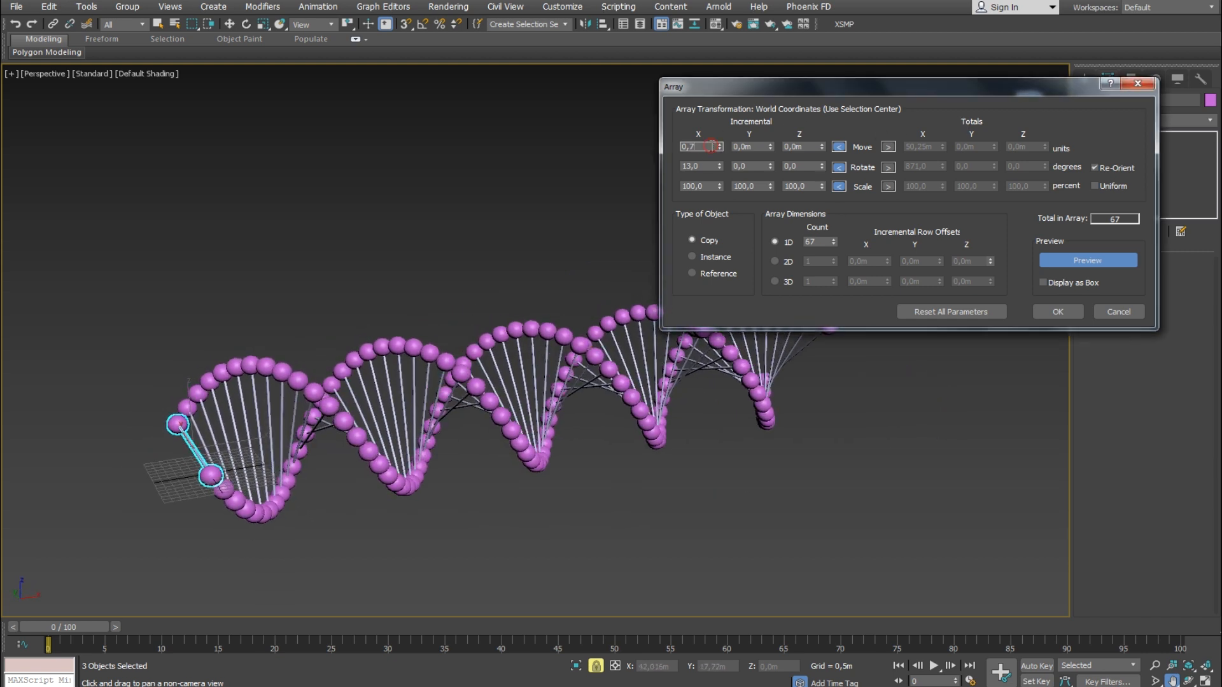
{"action": "key", "text": "Return"}
{"action": "left_click", "coordinate": [705, 167]}
{"action": "key", "text": "BackSpace"}
{"action": "key", "text": "BackSpace"}
{"action": "key", "text": "BackSpace"}
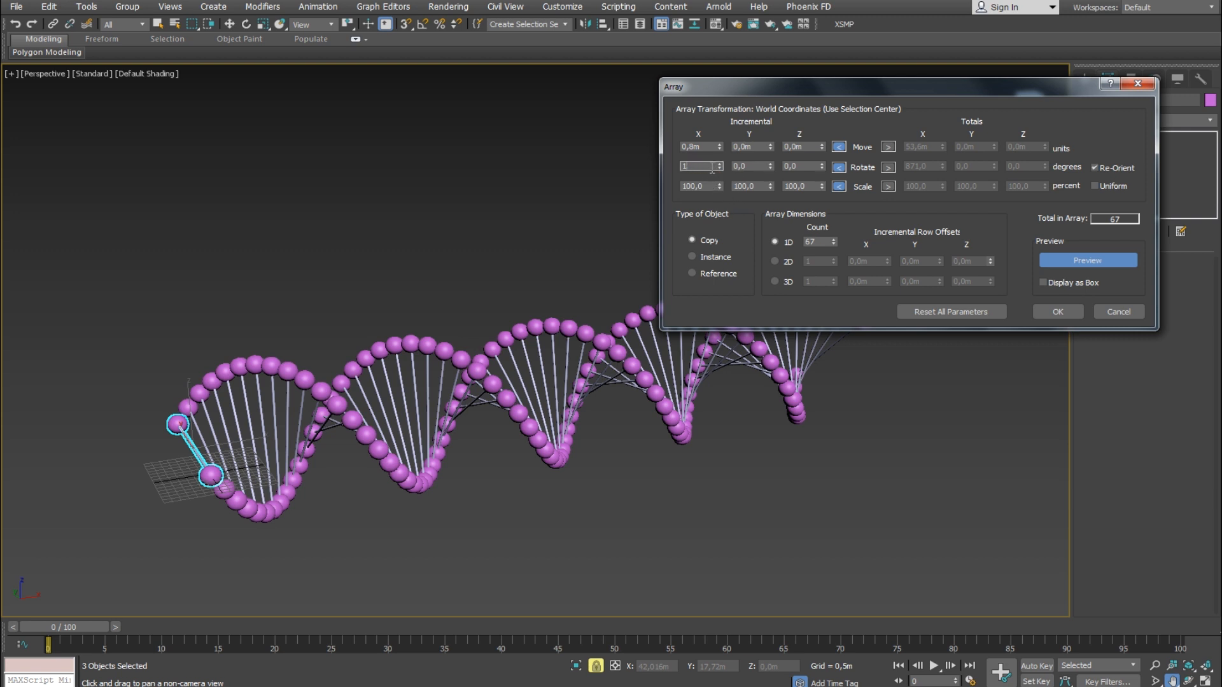
{"action": "type", "text": "2"}
{"action": "left_click", "coordinate": [750, 167]}
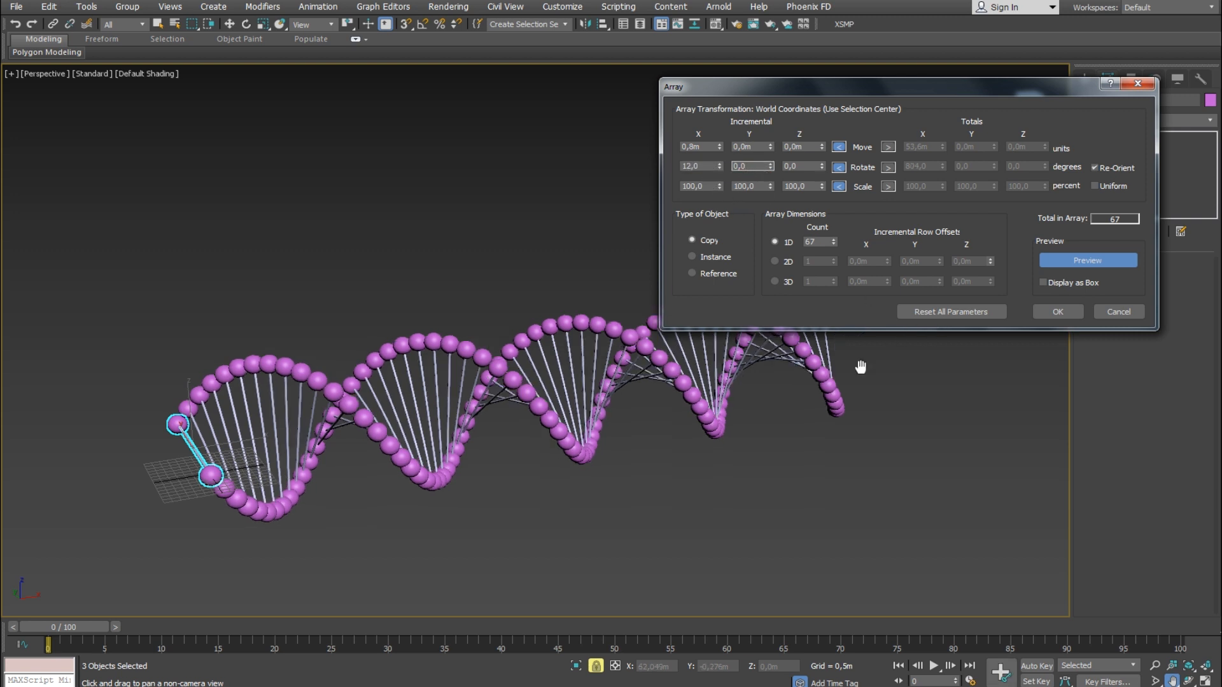
Keep the array's object type as Copy, set the incremental X move to 1 m, and create the array
{"action": "left_click", "coordinate": [709, 242]}
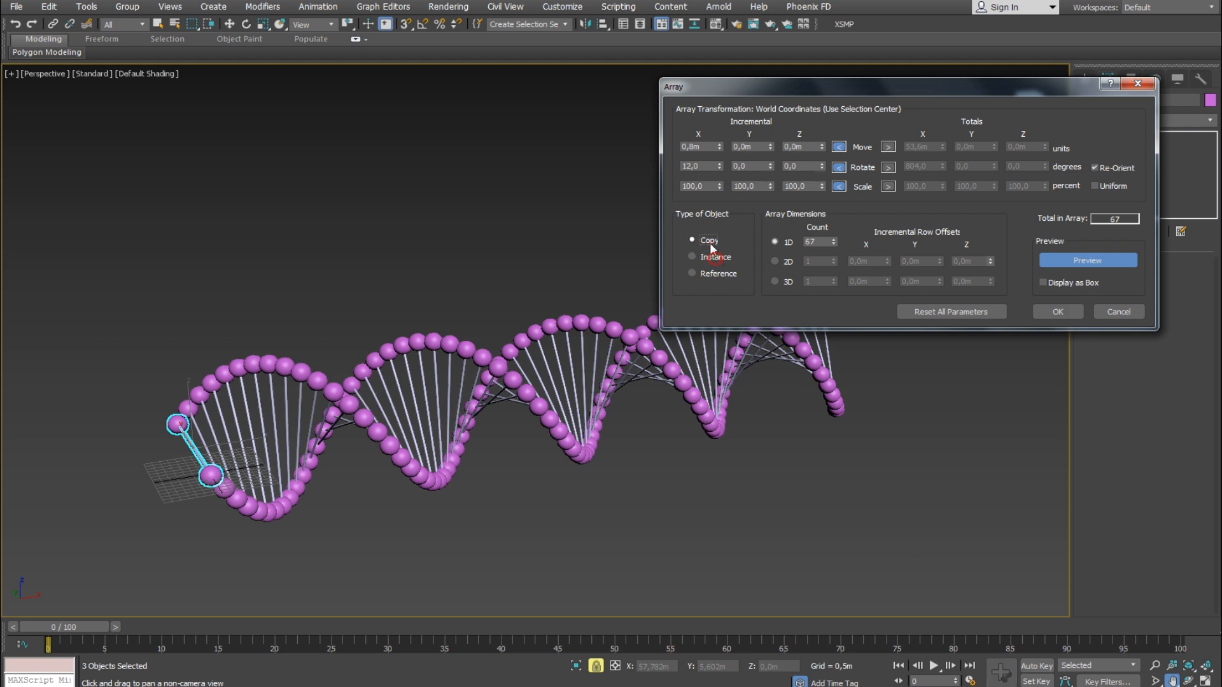
{"action": "left_click_drag", "start_coordinate": [800, 86], "coordinate": [863, 49]}
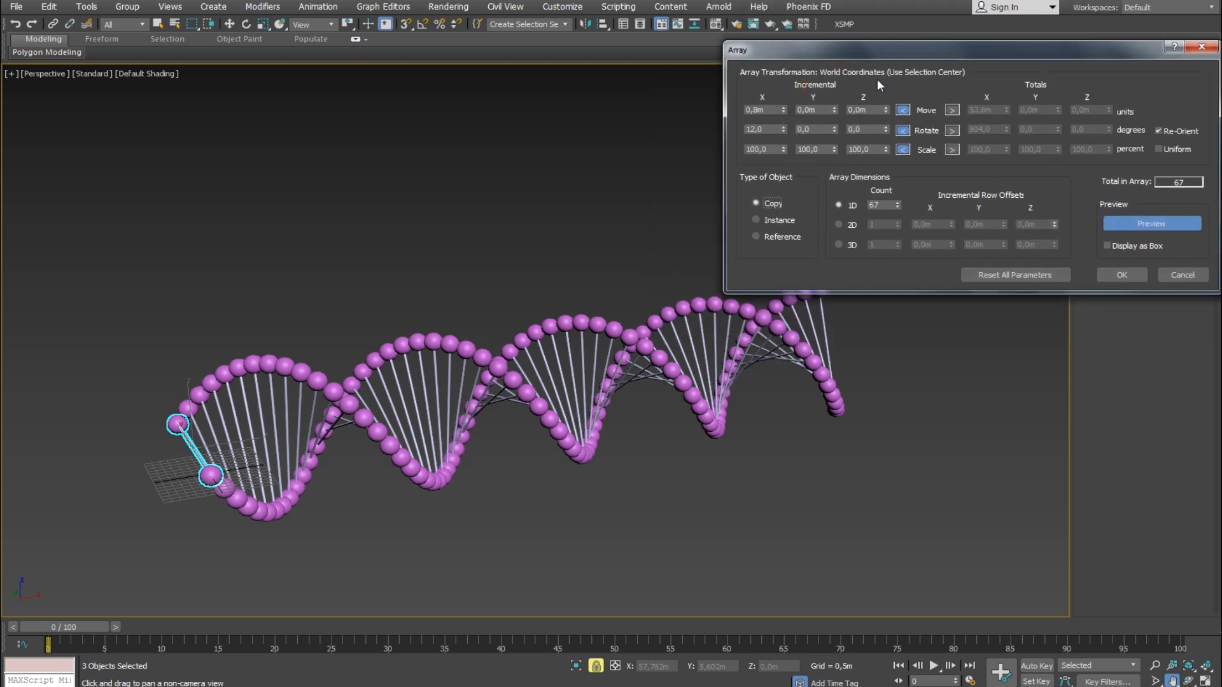
{"action": "left_click", "coordinate": [760, 130]}
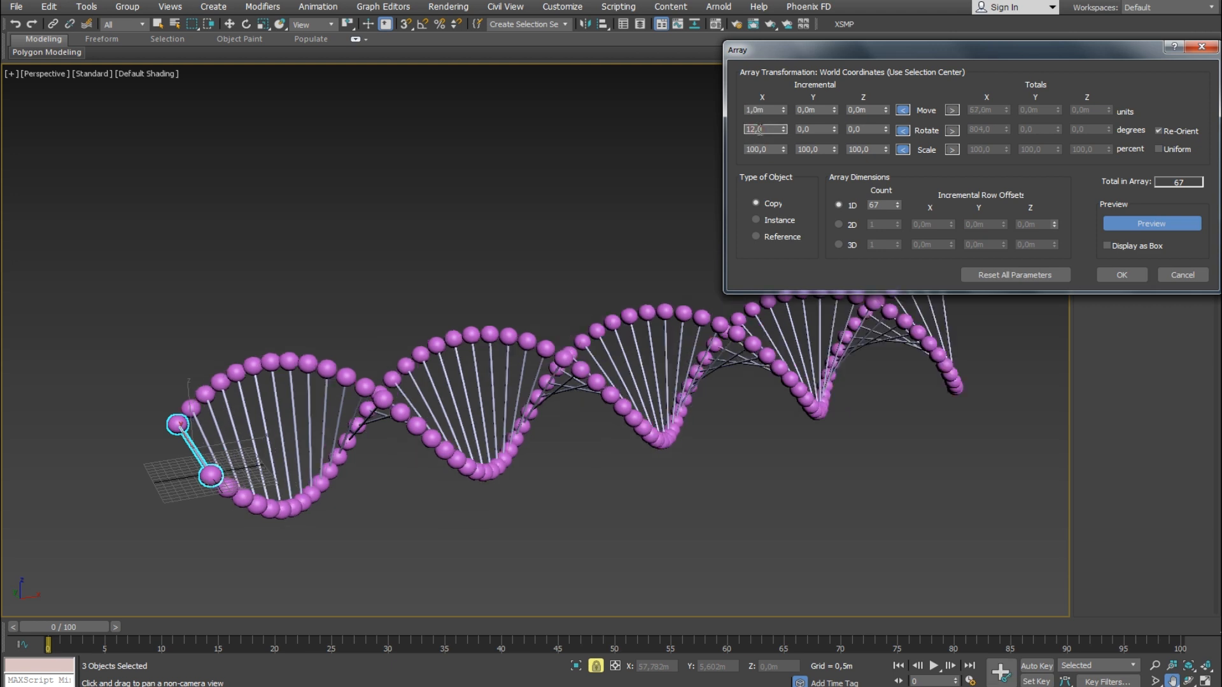
{"action": "left_click", "coordinate": [1120, 276]}
{"action": "key", "text": "w"}
{"action": "left_click", "coordinate": [192, 447]}
{"action": "right_click", "coordinate": [259, 452]}
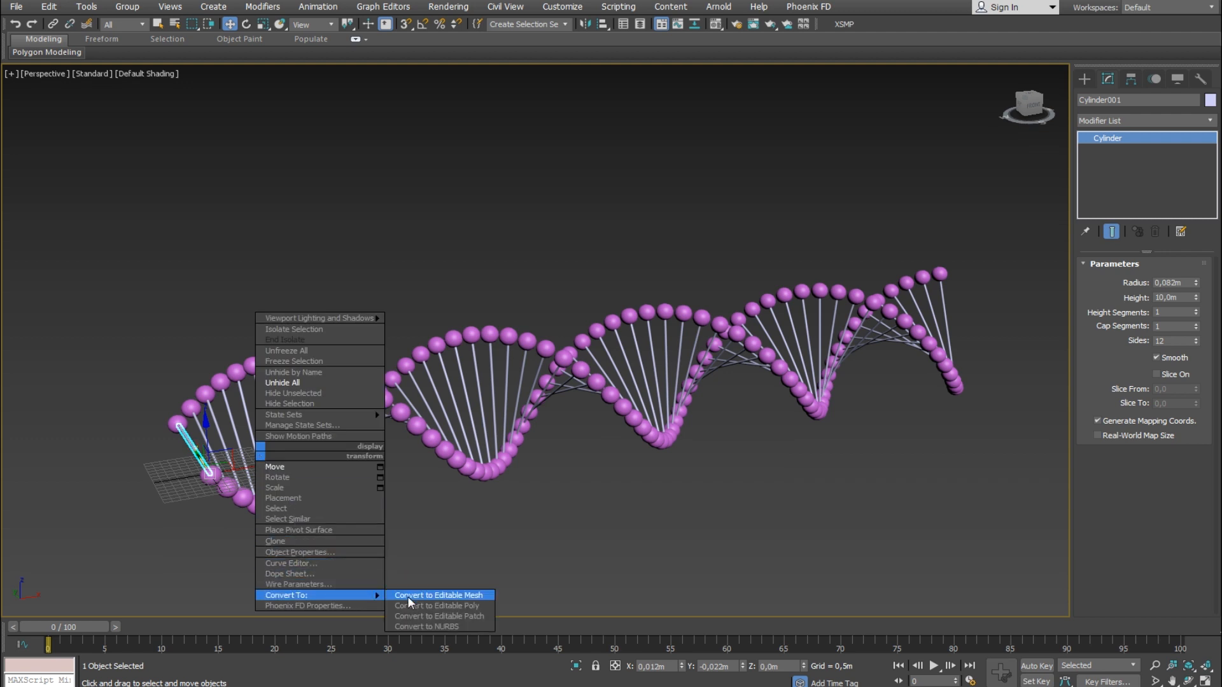
{"action": "left_click", "coordinate": [132, 548]}
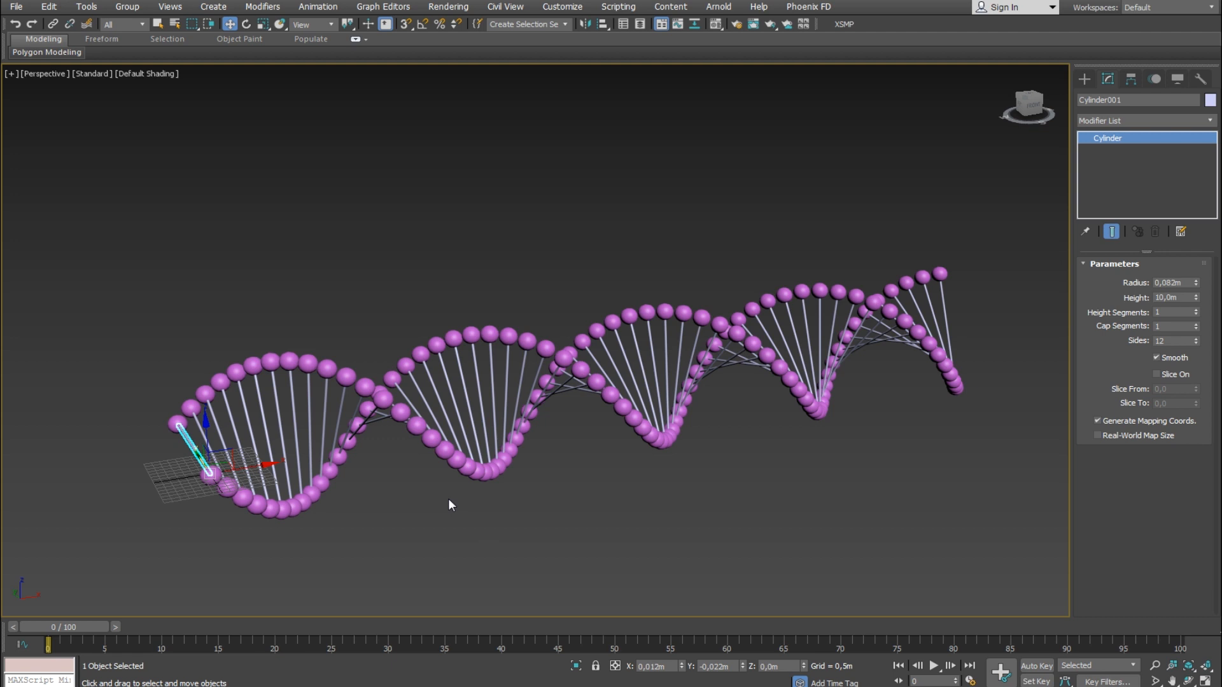
{"action": "left_click", "coordinate": [183, 460]}
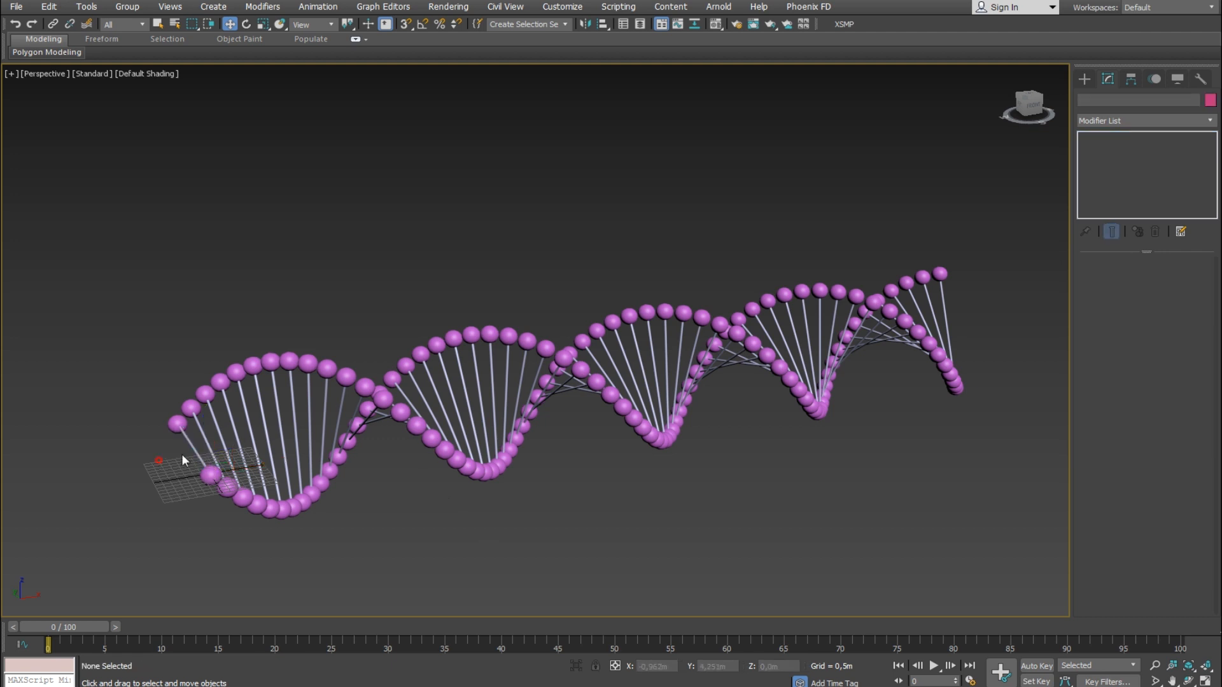
Select all cylinders of the helix by name, from Cylinder001 to Cylinder067
{"action": "left_click", "coordinate": [194, 458]}
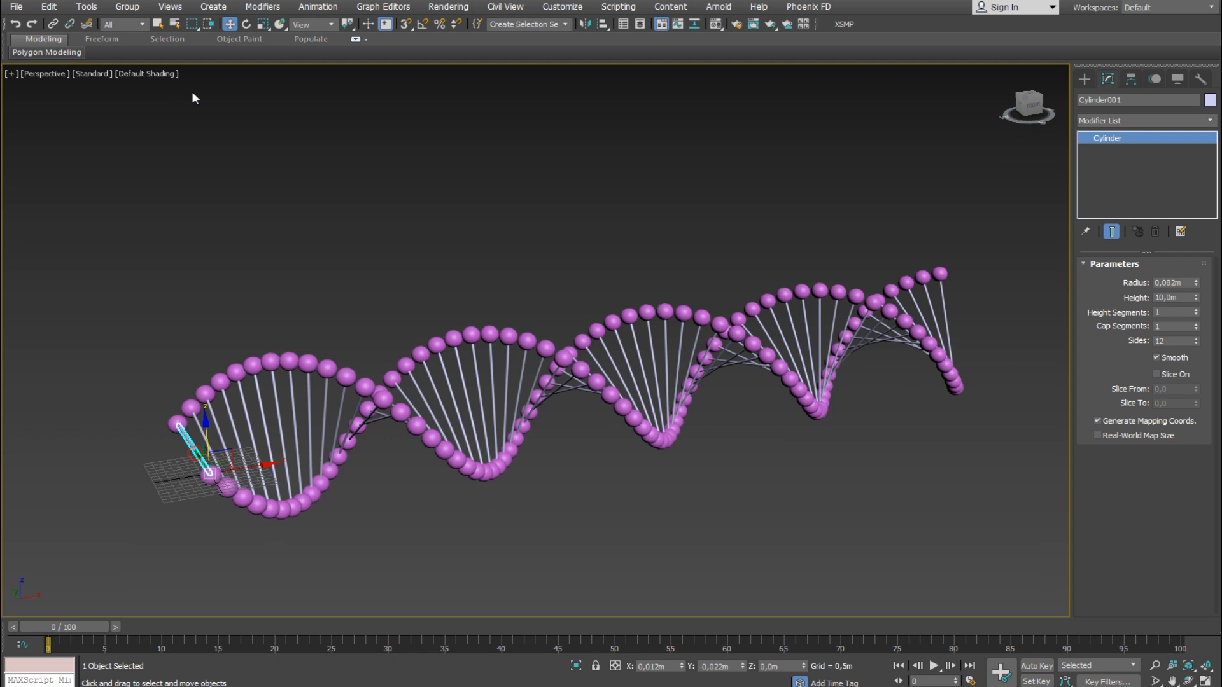
{"action": "left_click", "coordinate": [174, 25]}
{"action": "scroll", "coordinate": [95, 148], "scroll_direction": "down", "scroll_amount": 10}
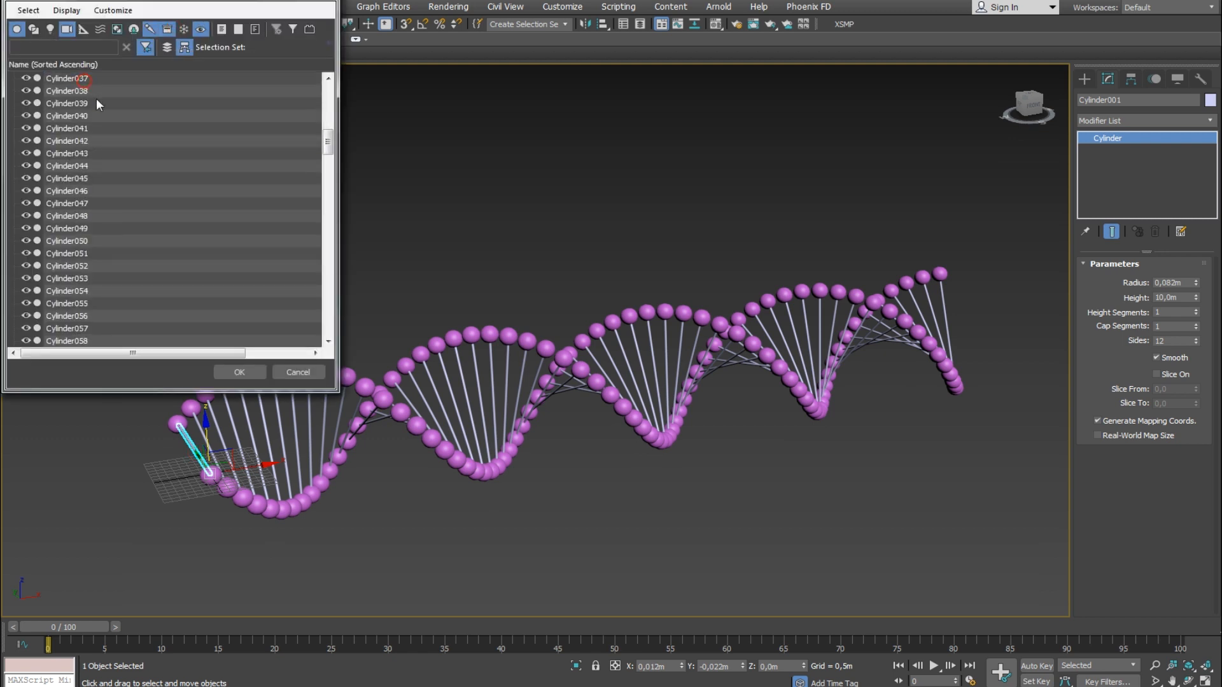
{"action": "scroll", "coordinate": [94, 147], "scroll_direction": "up", "scroll_amount": 7}
{"action": "left_click", "coordinate": [79, 203], "text": "shift"}
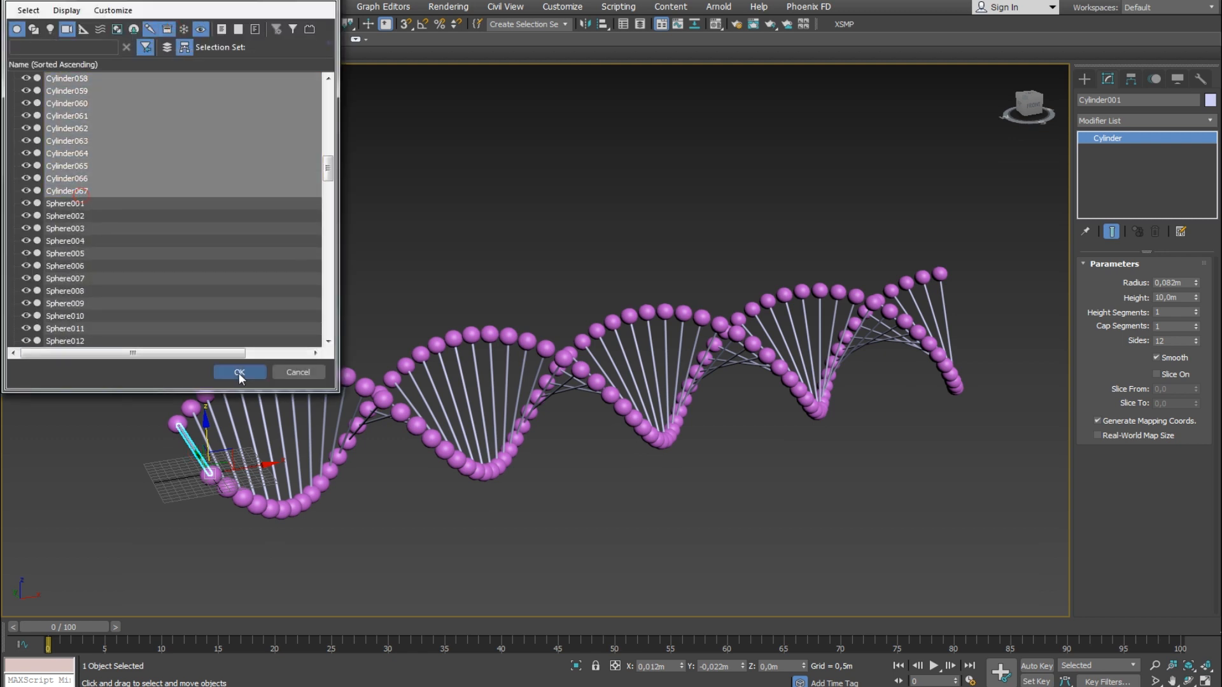
{"action": "left_click", "coordinate": [239, 372]}
Export only the selected cylinders as an OBJ file named dna_cylinder, keeping the offered export options
{"action": "left_click", "coordinate": [16, 6]}
{"action": "mouse_move", "coordinate": [96, 214]}
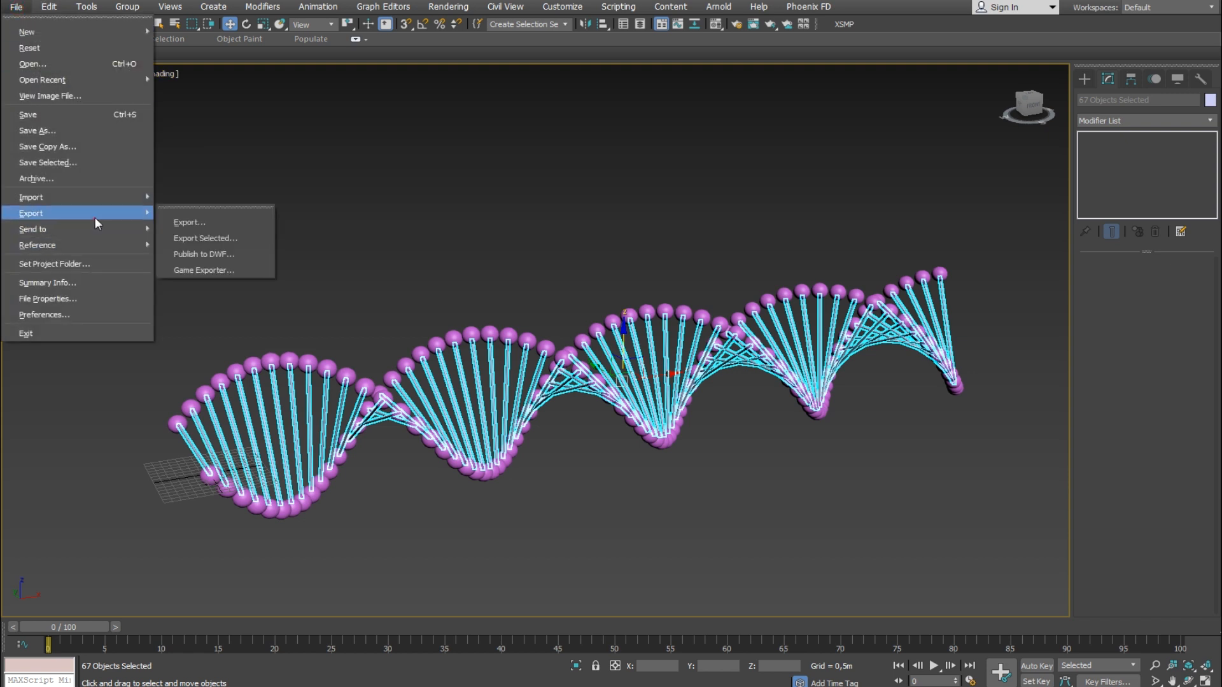
{"action": "left_click", "coordinate": [197, 238]}
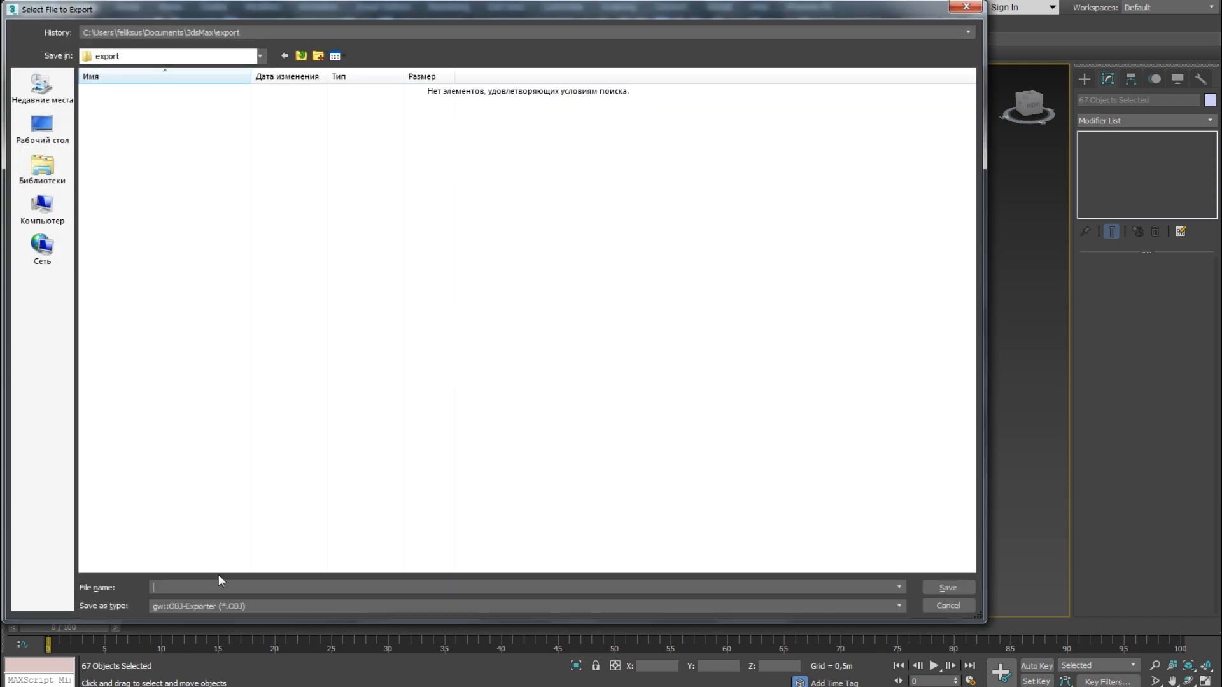
{"action": "type", "text": "dna_cylinder"}
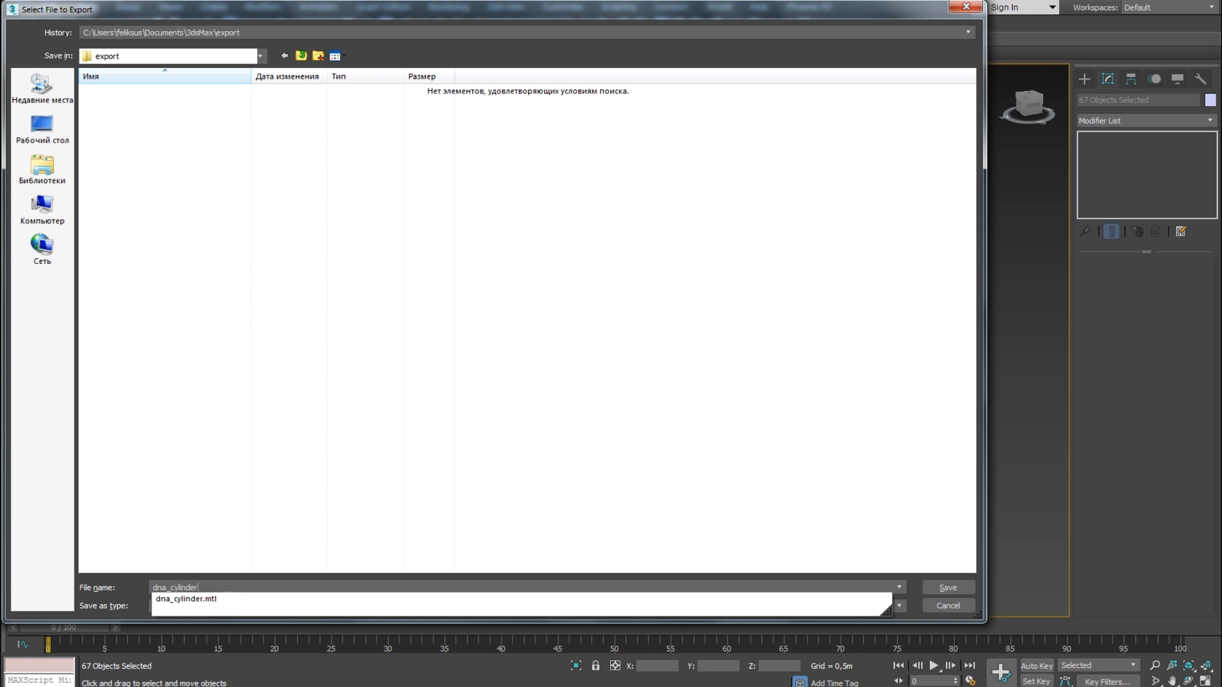
{"action": "key", "text": "Down"}
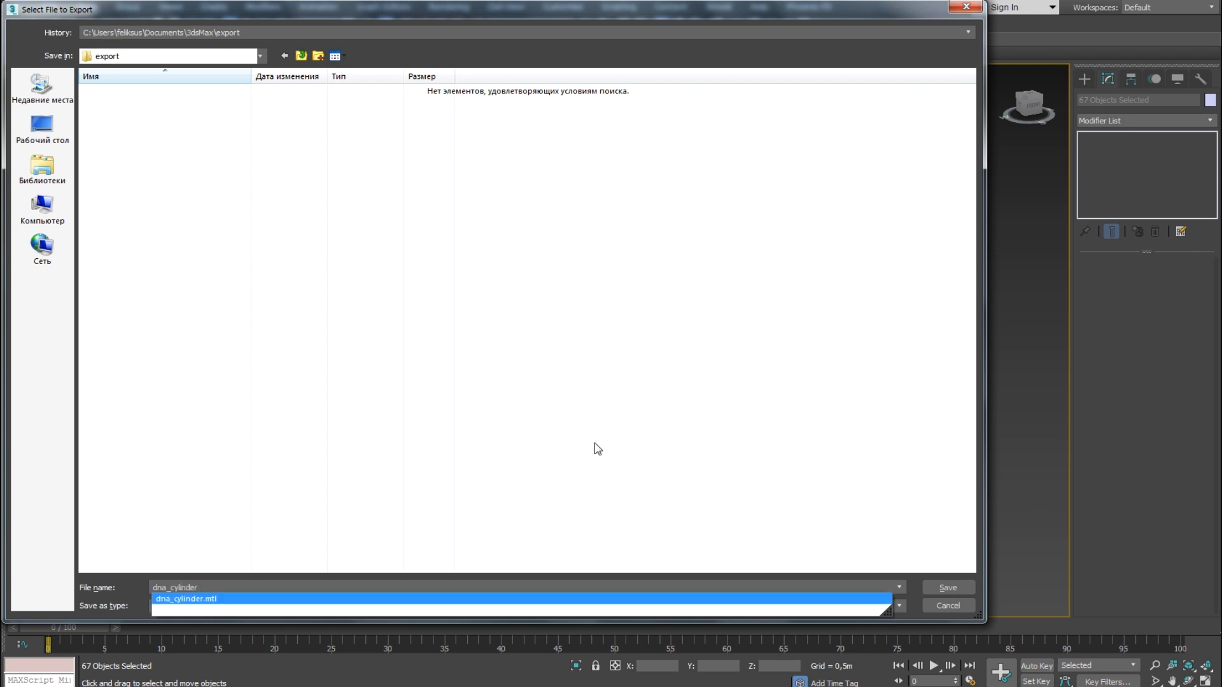
{"action": "key", "text": "Return"}
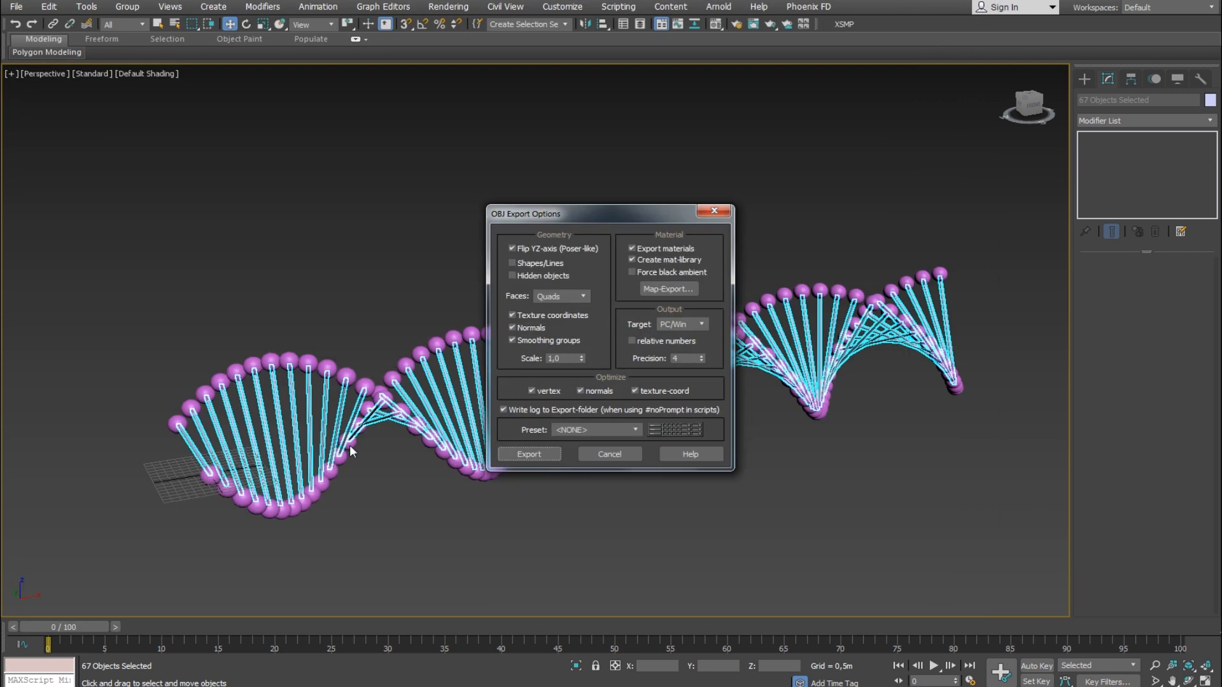
{"action": "left_click", "coordinate": [544, 453]}
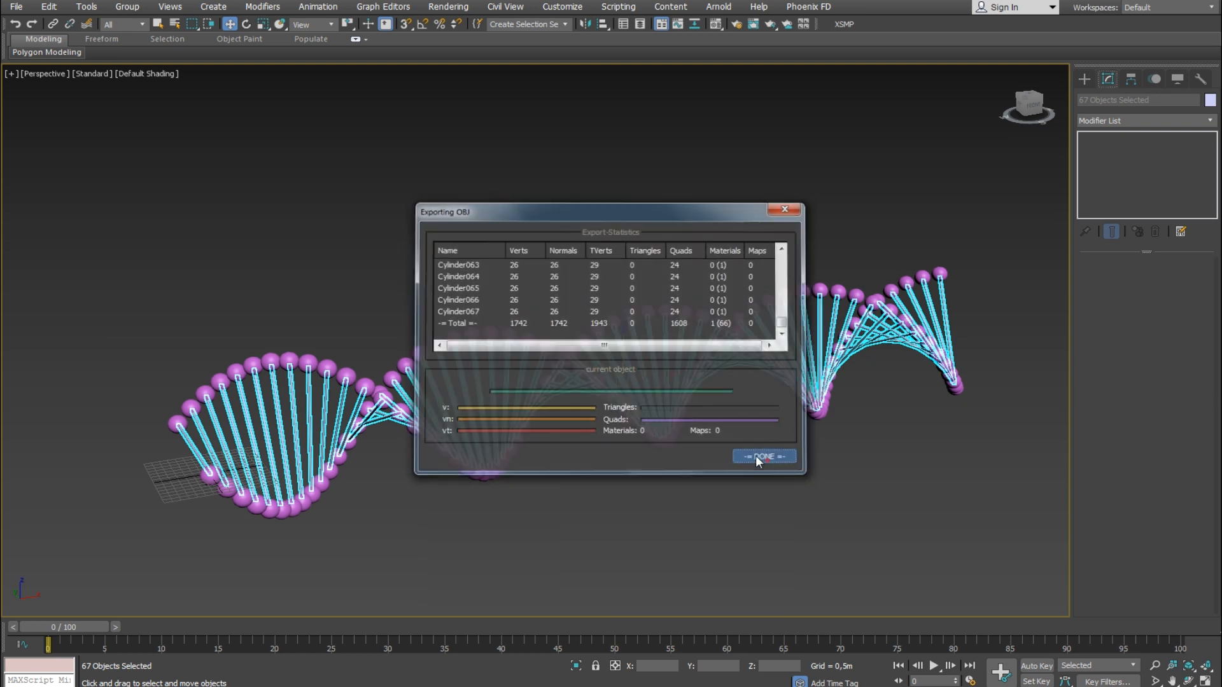
{"action": "left_click", "coordinate": [767, 460]}
Select all the helix's spheres instead of the cylinders and show edged faces in the viewport
{"action": "key", "text": "ctrl+a"}
{"action": "key", "text": "F4"}
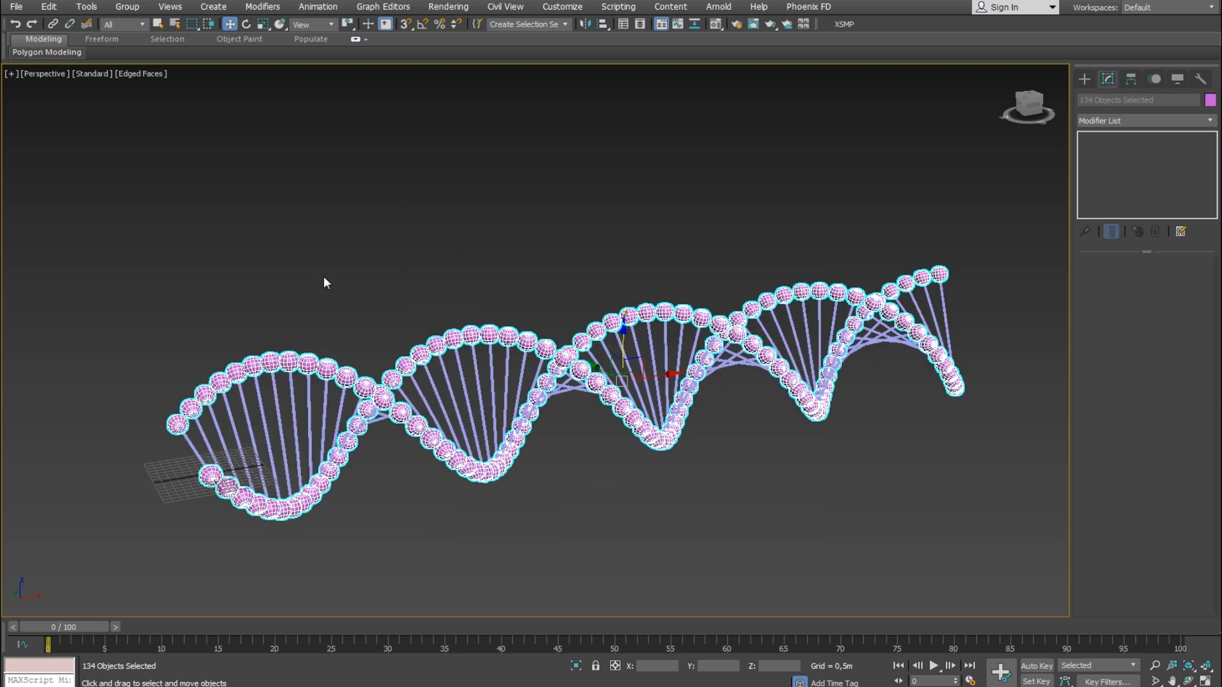
{"action": "left_click", "coordinate": [16, 7]}
{"action": "mouse_move", "coordinate": [108, 215]}
{"action": "left_click", "coordinate": [229, 237]}
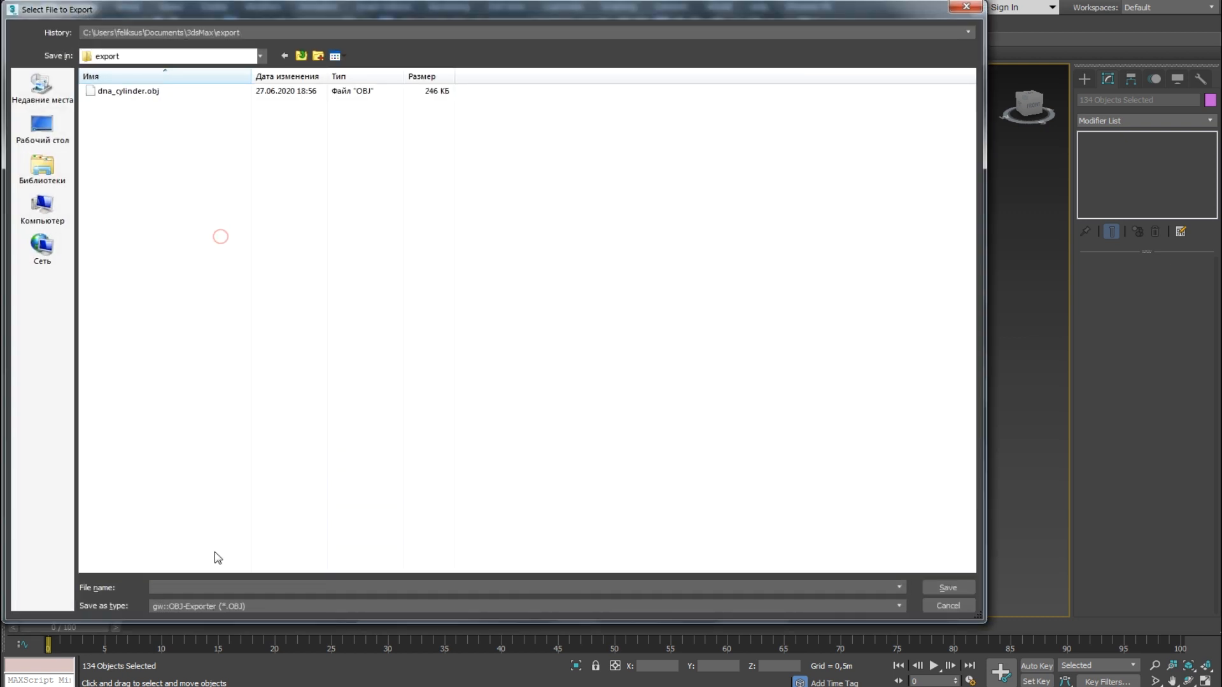
{"action": "type", "text": "dna_s"}
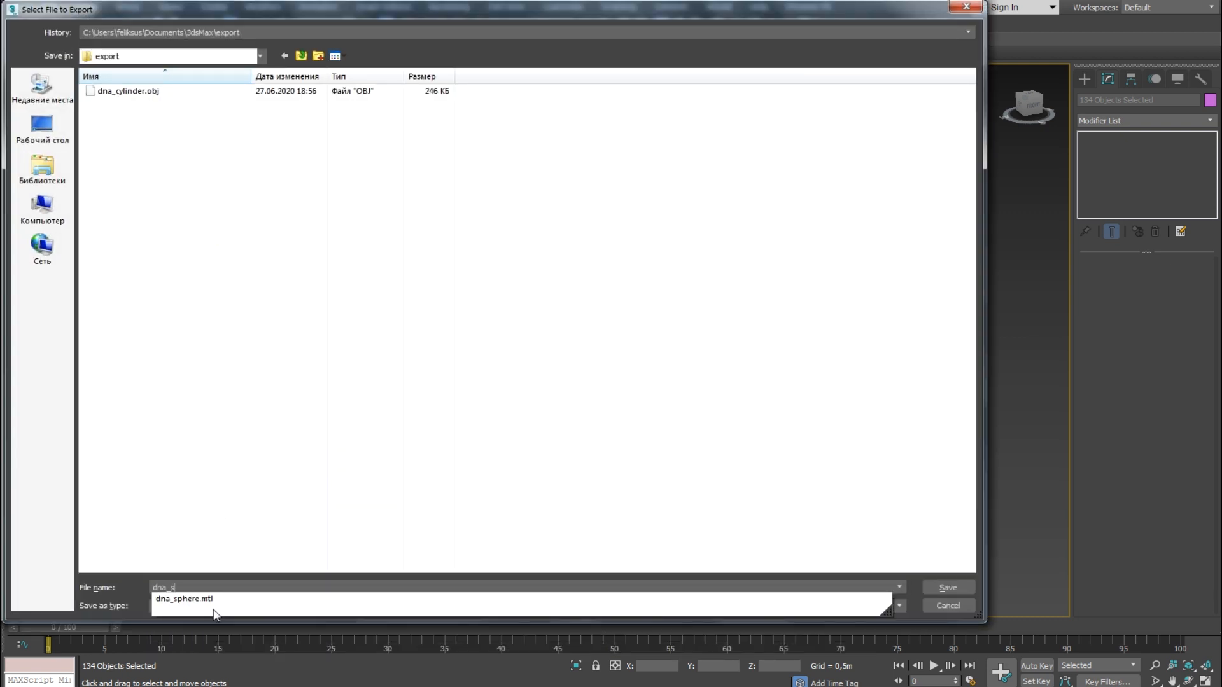
{"action": "left_click", "coordinate": [955, 587]}
{"action": "left_click", "coordinate": [601, 455]}
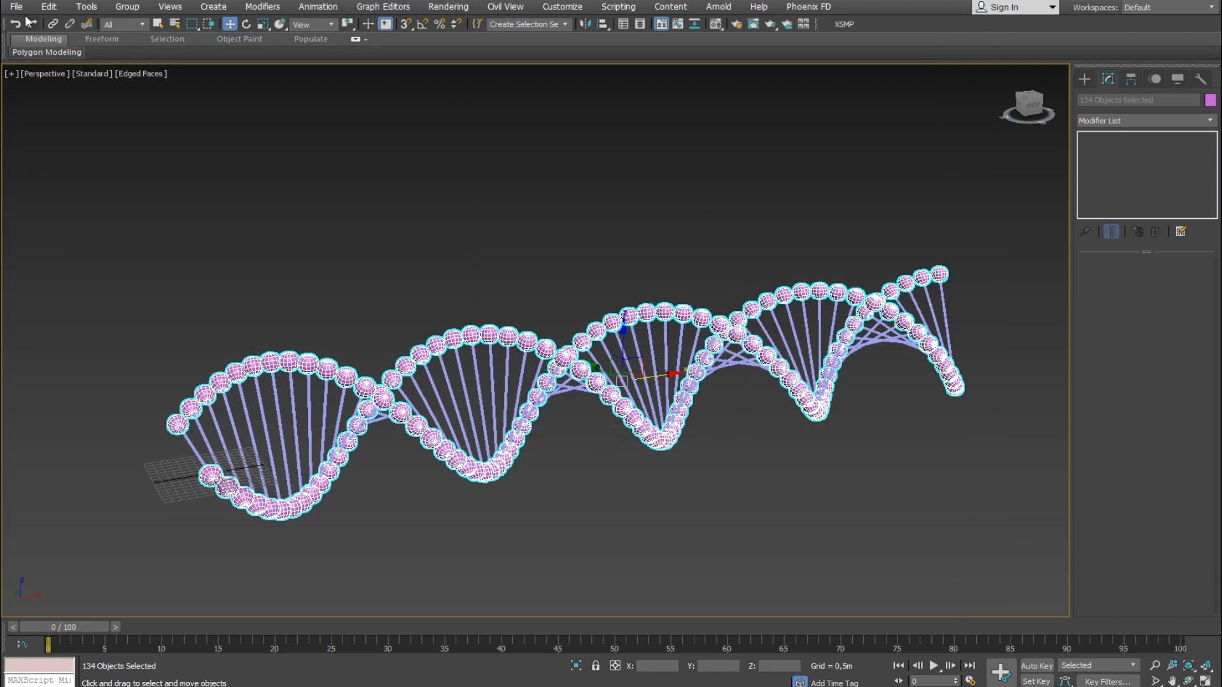
Export only the selected spheres as an OBJ file named dna_sphere, keeping the offered export options
{"action": "left_click", "coordinate": [16, 6]}
{"action": "mouse_move", "coordinate": [82, 210]}
{"action": "left_click", "coordinate": [230, 240]}
{"action": "type", "text": "dna_spere"}
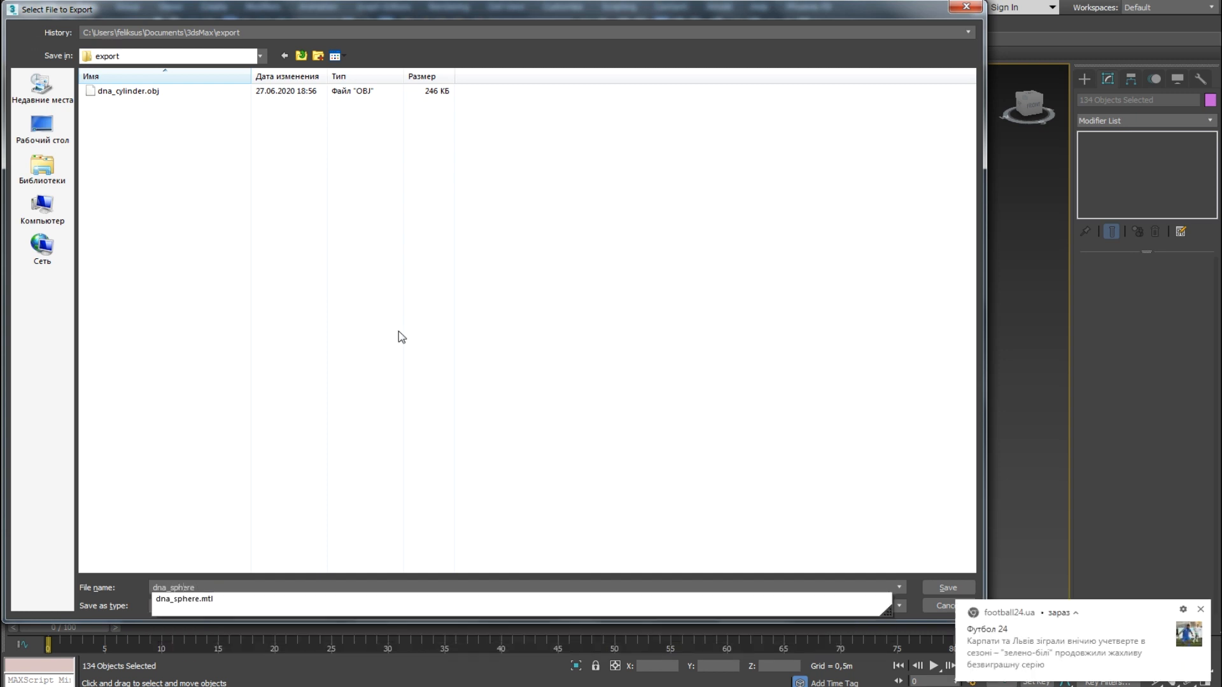
{"action": "key", "text": "Return"}
{"action": "key", "text": "Return"}
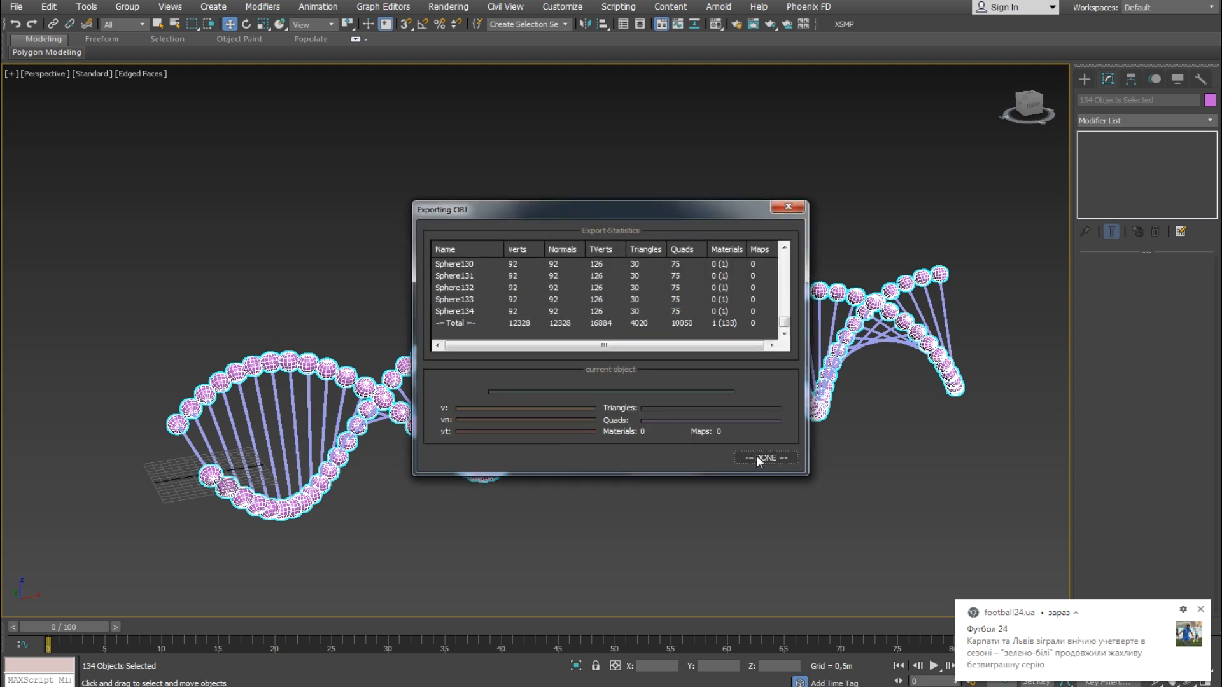
{"action": "left_click", "coordinate": [752, 456]}
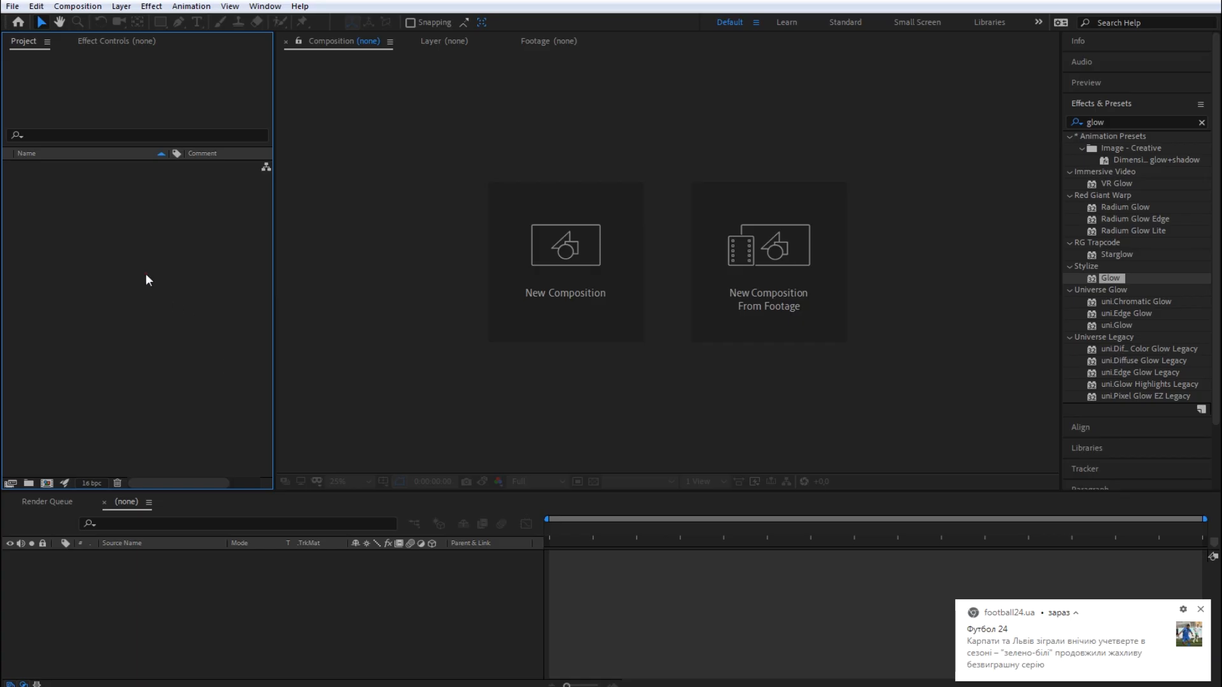
Switch to After Effects and import dna_cylinder.obj and dna_sphere.obj into the project, dismissing the desktop notification
{"action": "double_click", "coordinate": [145, 273]}
{"action": "left_click", "coordinate": [205, 159]}
{"action": "key", "text": "ctrl+a"}
{"action": "left_click", "coordinate": [903, 606]}
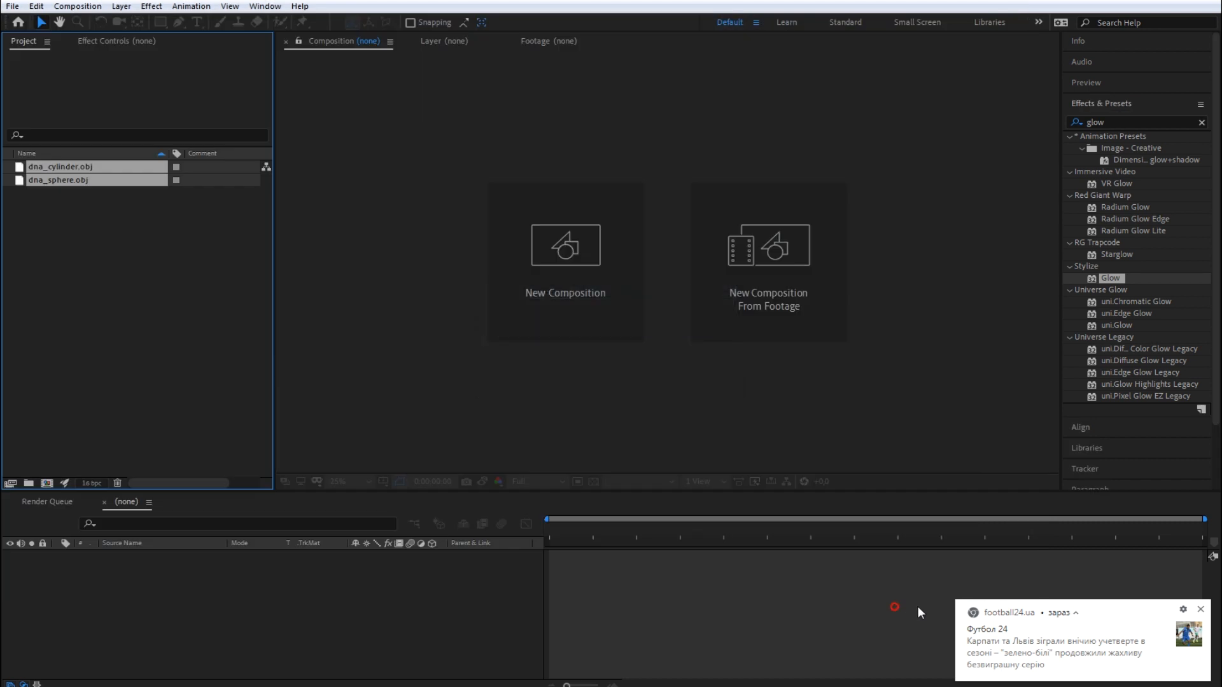
{"action": "left_click", "coordinate": [1201, 611]}
{"action": "left_click", "coordinate": [154, 238]}
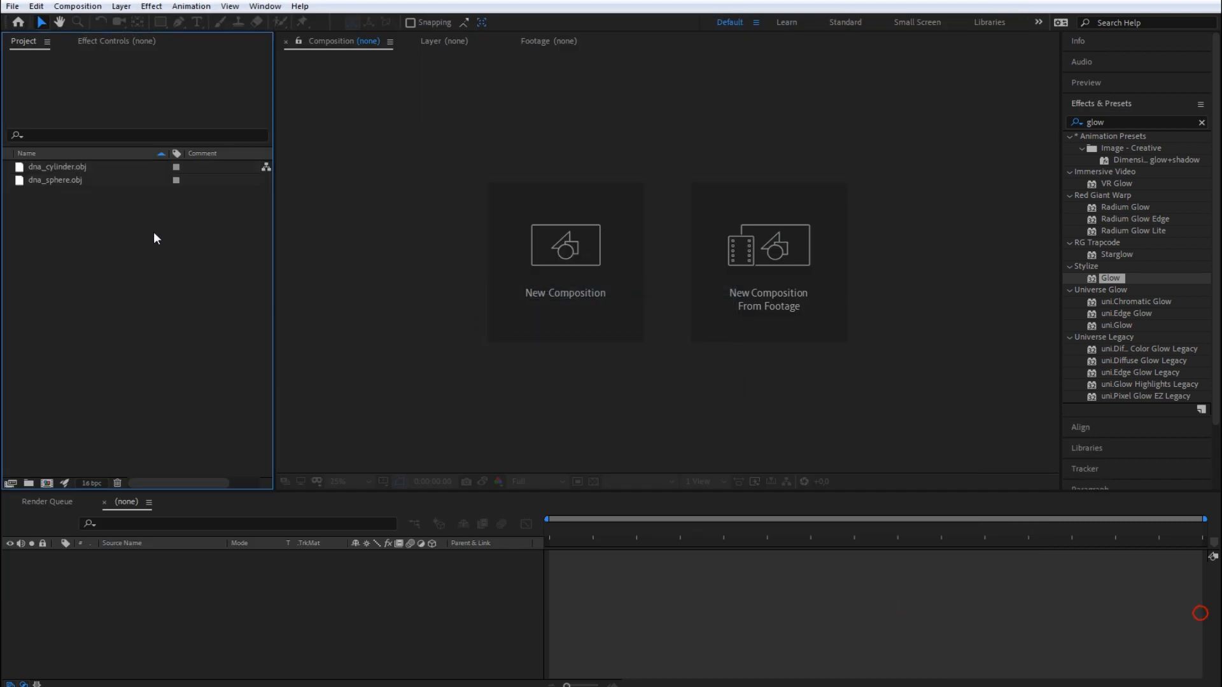
Create a 1920 x 1080 px, 30 fps composition with default settings and place both OBJ files in it as hidden layers
{"action": "left_click", "coordinate": [47, 484]}
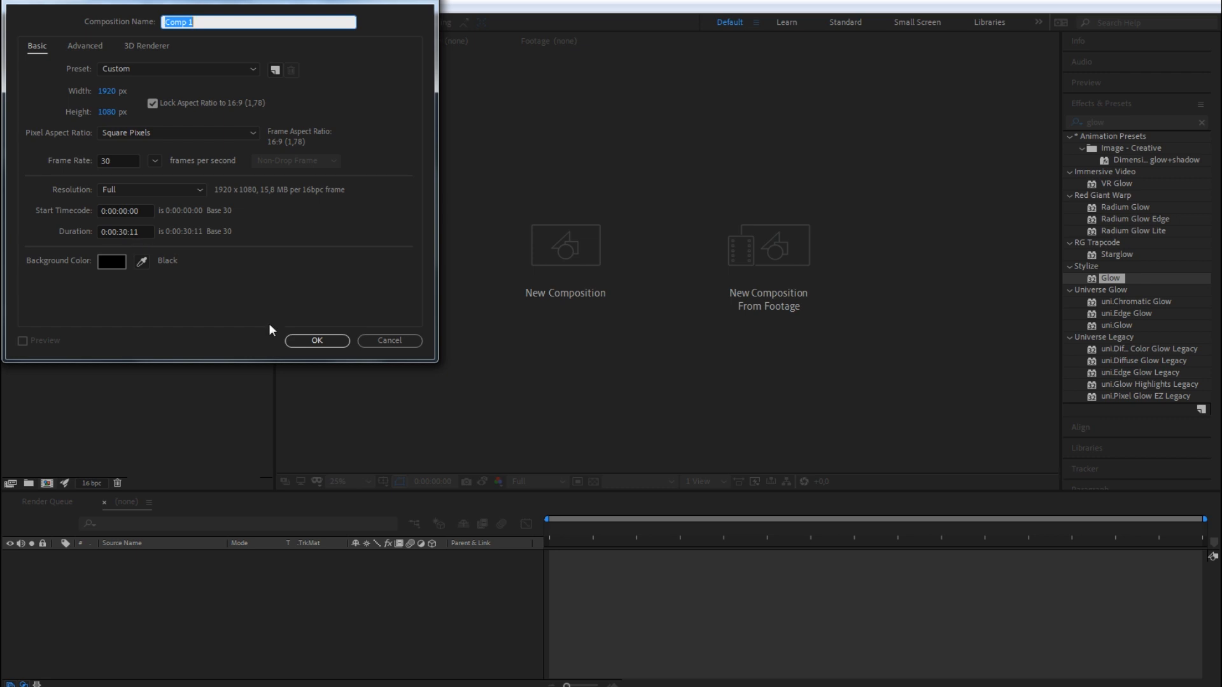
{"action": "left_click", "coordinate": [310, 341]}
{"action": "left_click_drag", "start_coordinate": [87, 238], "coordinate": [158, 595]}
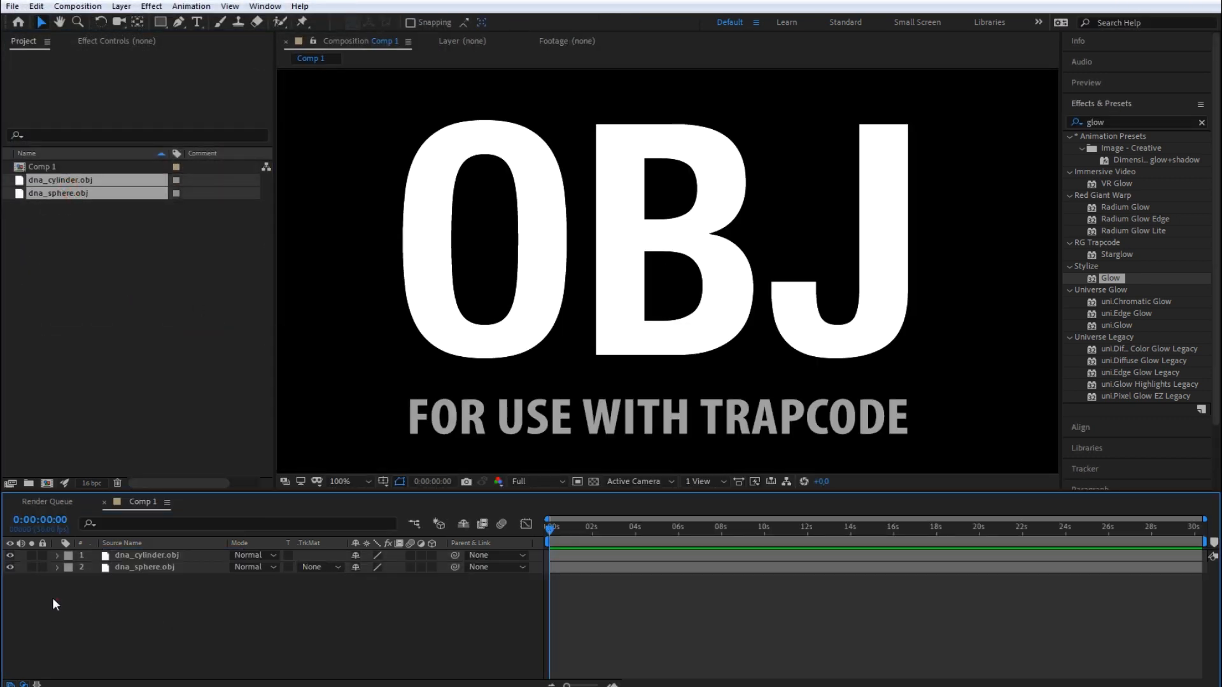
{"action": "left_click_drag", "start_coordinate": [10, 555], "coordinate": [9, 567]}
Add a black solid above the OBJ layers and apply the Trapcode Particular effect to it
{"action": "key", "text": "ctrl+y"}
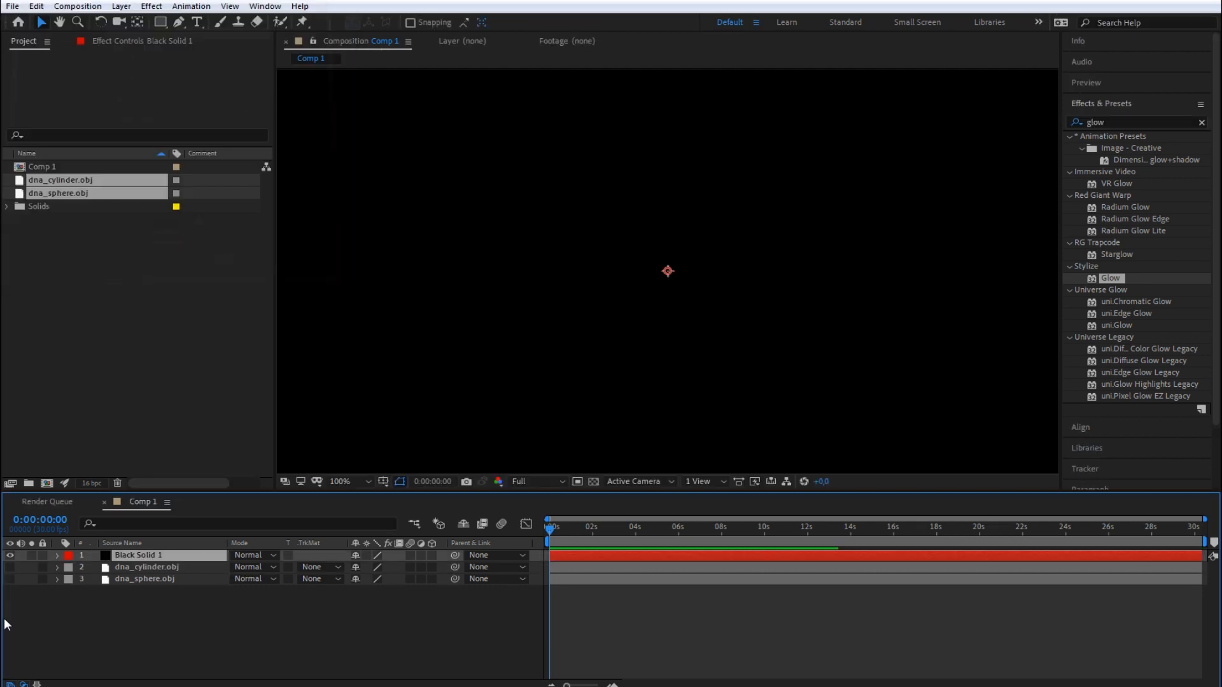
{"action": "left_click", "coordinate": [1125, 122]}
{"action": "type", "text": "parti"}
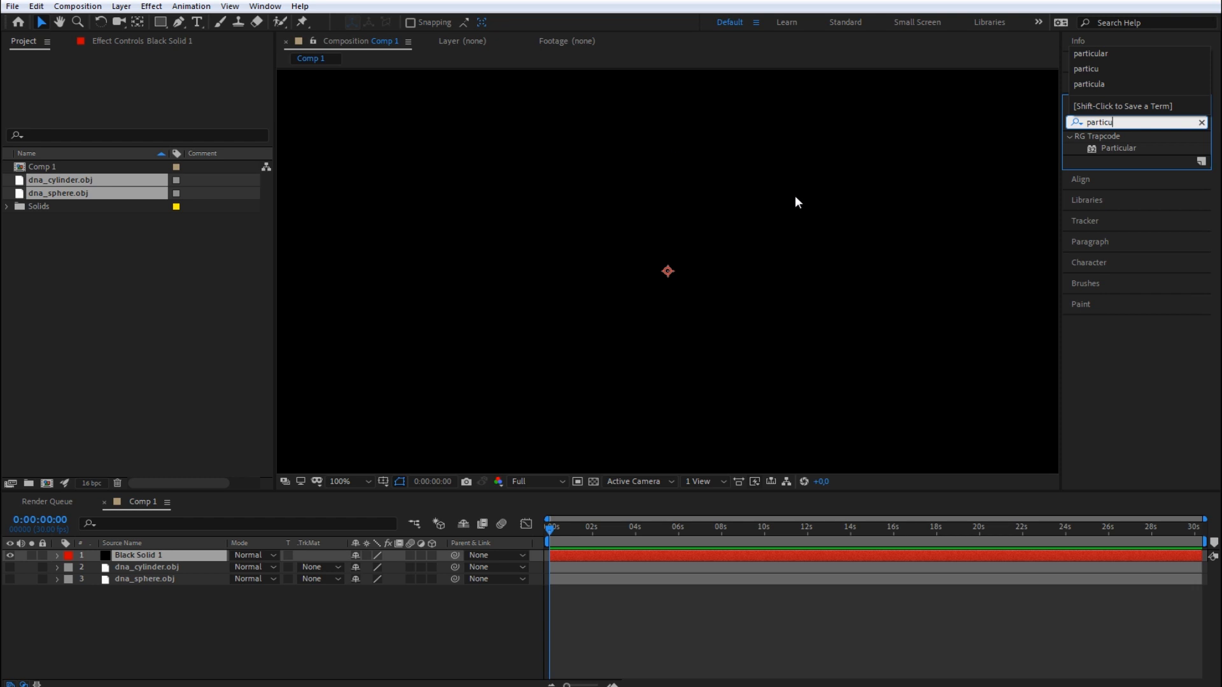
{"action": "type", "text": "cu"}
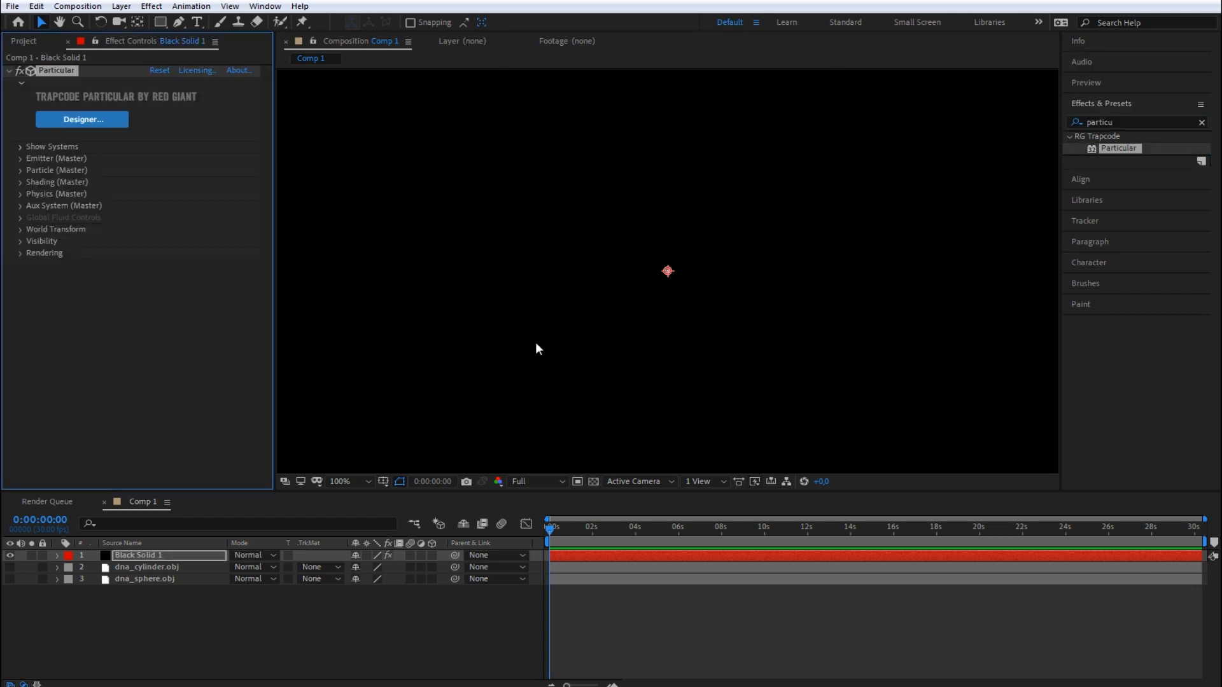
Set Particular's emitter type to OBJ Model and choose the dna_cylinder layer as its 3D model
{"action": "key", "text": "comma"}
{"action": "left_click", "coordinate": [366, 481]}
{"action": "left_click", "coordinate": [347, 234]}
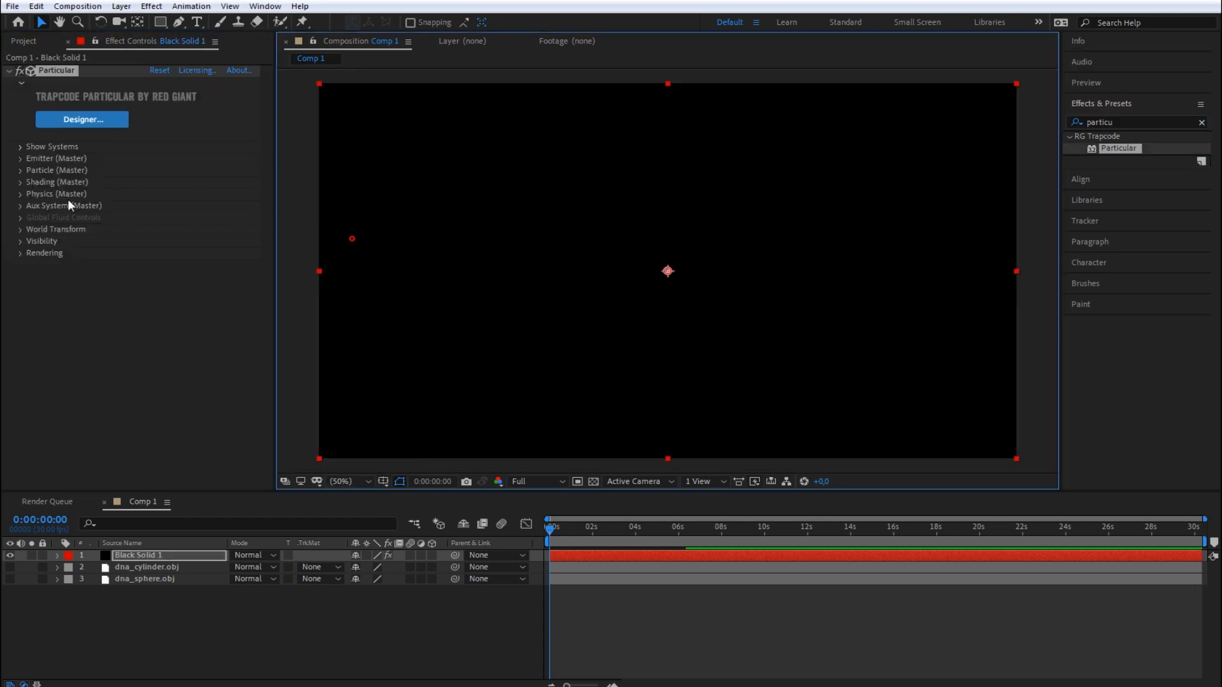
{"action": "left_click", "coordinate": [21, 158]}
{"action": "left_click", "coordinate": [169, 194]}
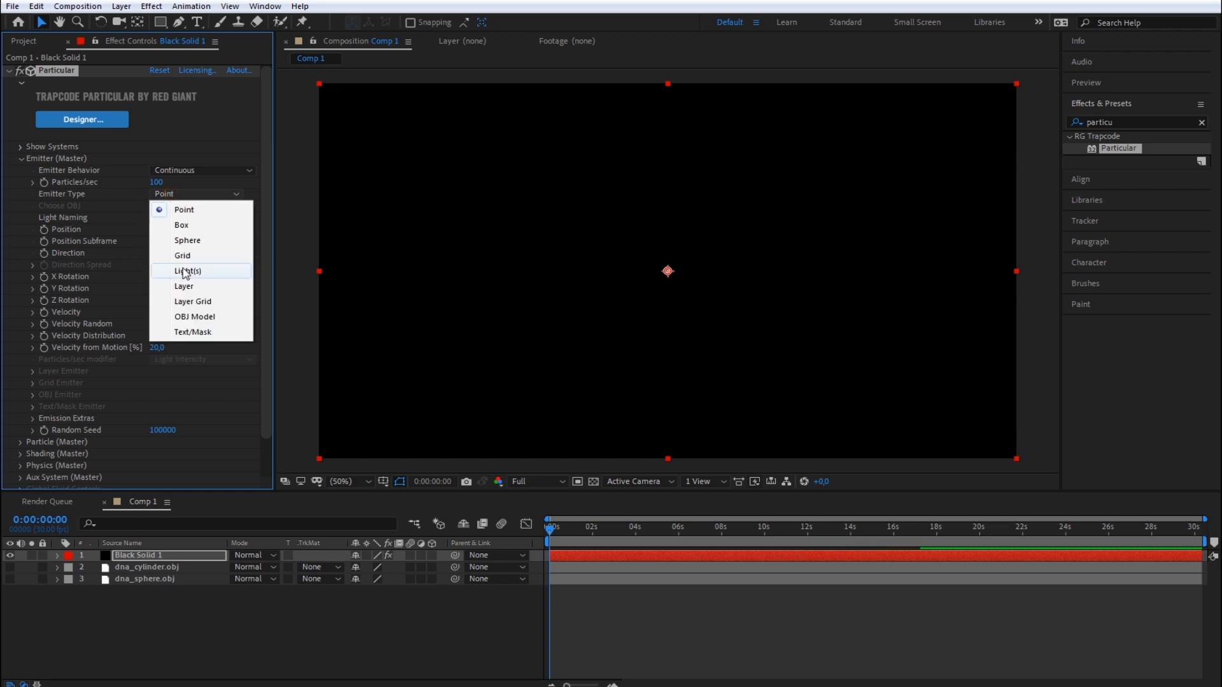
{"action": "left_click", "coordinate": [202, 316]}
{"action": "left_click", "coordinate": [33, 418]}
{"action": "left_click", "coordinate": [164, 399]}
{"action": "left_click", "coordinate": [239, 452]}
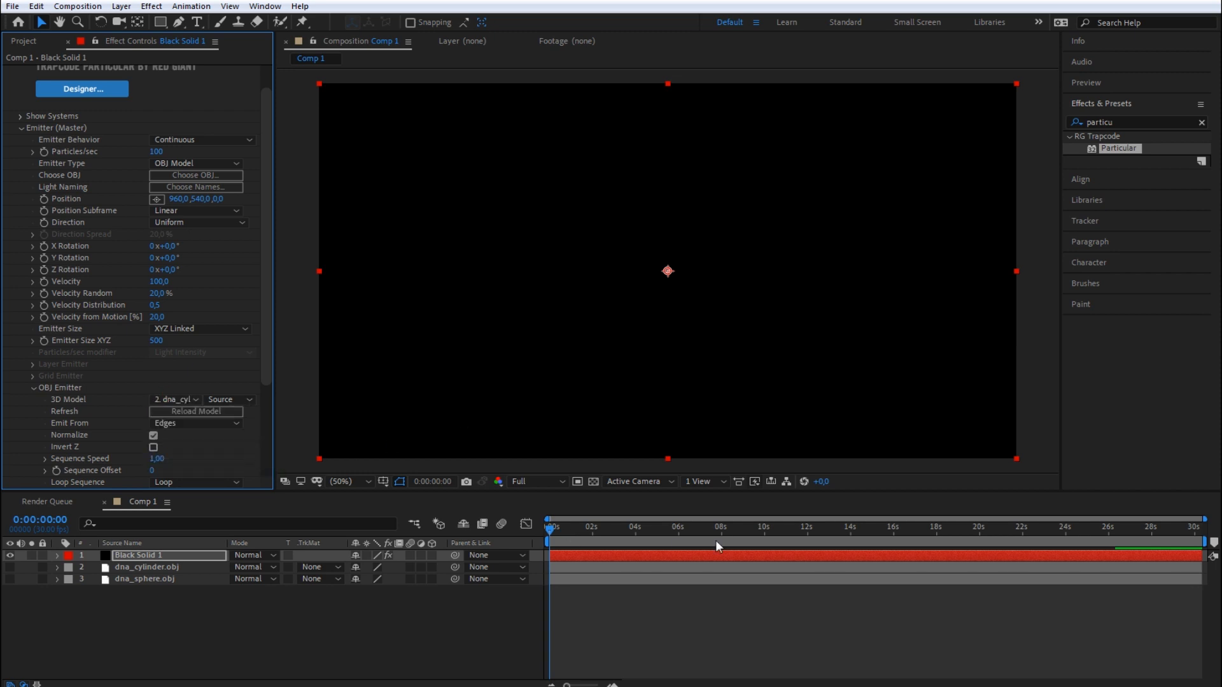
Stretch the solid so it starts before the composition and covers it fully, and set the emitter velocity to 1
{"action": "left_click_drag", "start_coordinate": [1097, 556], "coordinate": [527, 565]}
{"action": "left_click_drag", "start_coordinate": [630, 556], "coordinate": [1208, 556]}
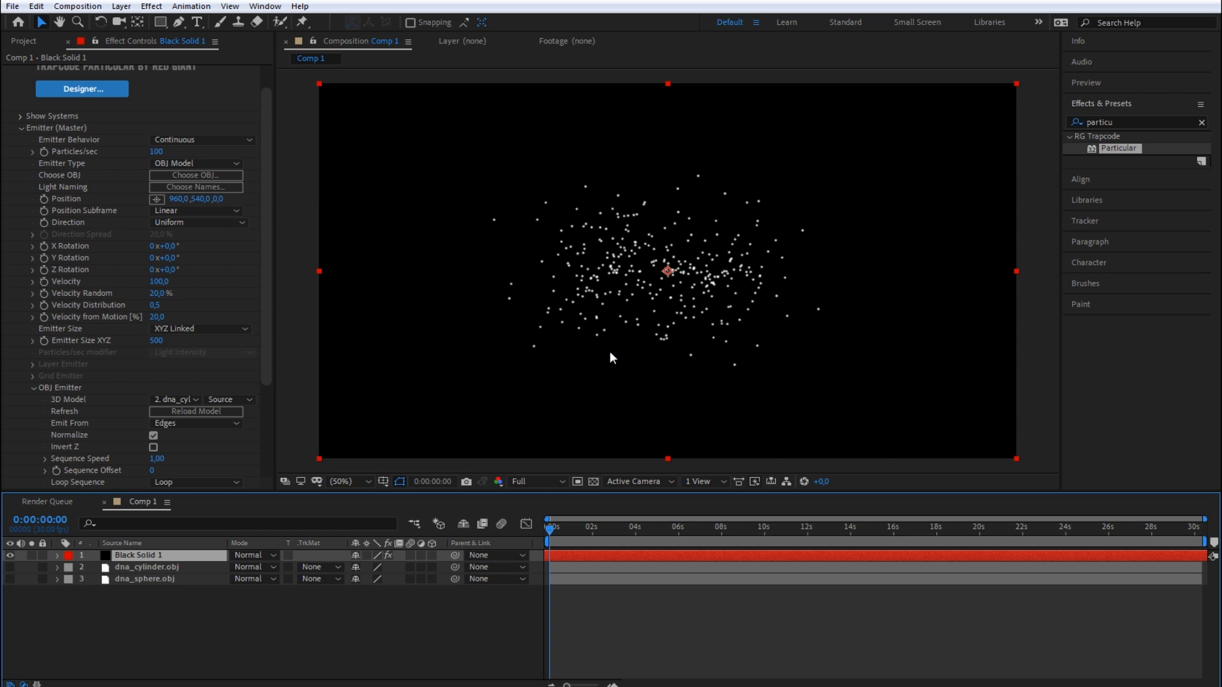
{"action": "left_click", "coordinate": [159, 281]}
{"action": "type", "text": "1"}
{"action": "key", "text": "Return"}
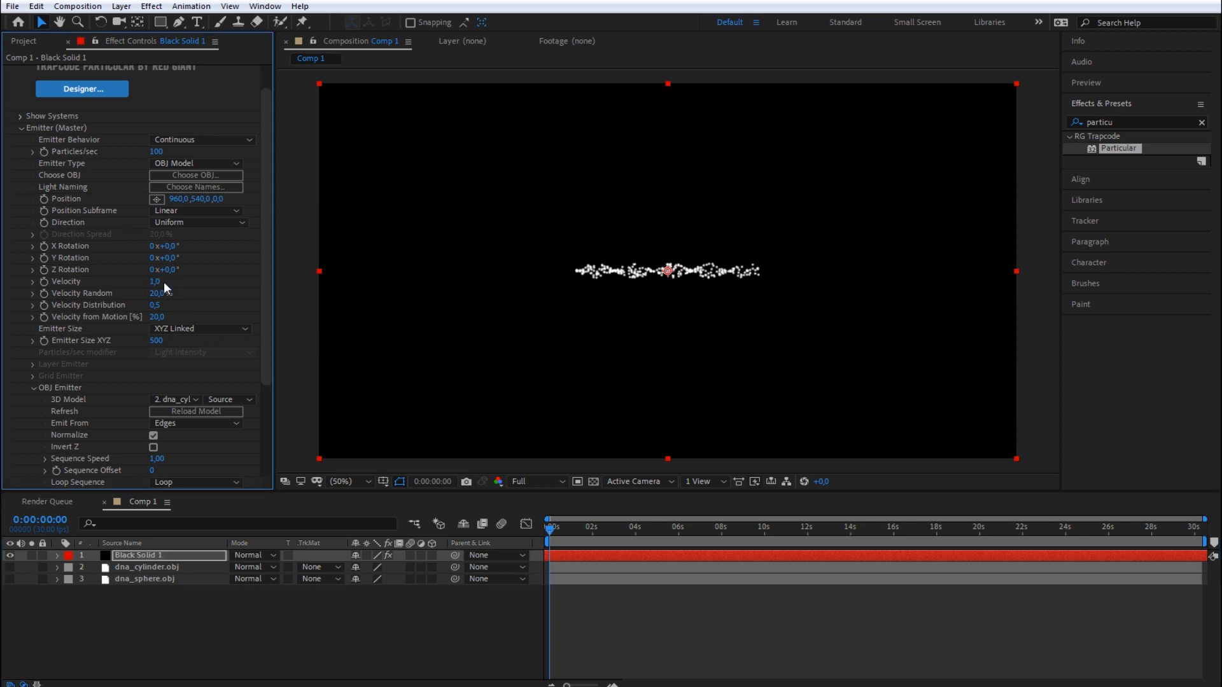
Add a camera with default settings and orbit and move it closer to show the helix diagonally in perspective
{"action": "key", "text": "ctrl+alt+shift+c"}
{"action": "key", "text": "Return"}
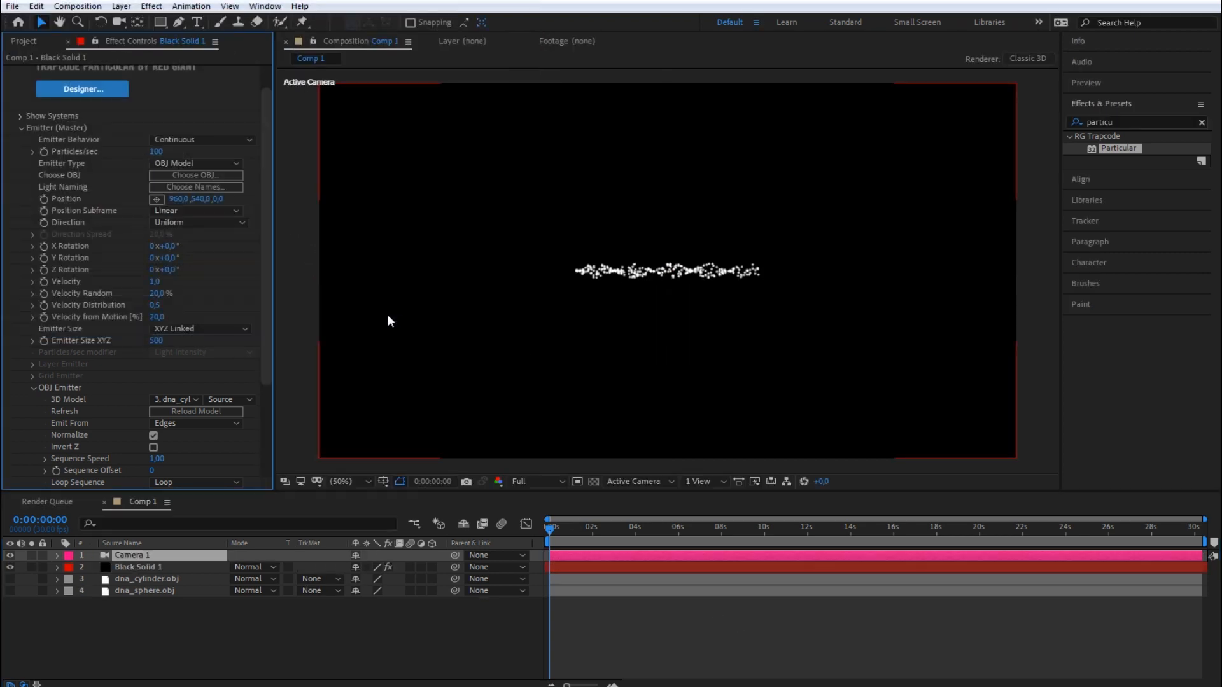
{"action": "left_click", "coordinate": [119, 22]}
{"action": "left_click_drag", "start_coordinate": [674, 374], "coordinate": [739, 392]}
{"action": "left_click_drag", "start_coordinate": [726, 372], "coordinate": [672, 1]}
{"action": "mouse_move", "coordinate": [720, 297]}
{"action": "left_mouse_down"}
{"action": "mouse_move", "coordinate": [718, 233]}
{"action": "mouse_move", "coordinate": [749, 252]}
{"action": "mouse_move", "coordinate": [711, 254]}
{"action": "mouse_move", "coordinate": [729, 270]}
{"action": "mouse_move", "coordinate": [701, 285]}
{"action": "mouse_move", "coordinate": [714, 282]}
{"action": "left_mouse_up"}
Set Particles/sec to 1000 for the Particular emitter on the black solid
{"action": "left_click", "coordinate": [172, 563]}
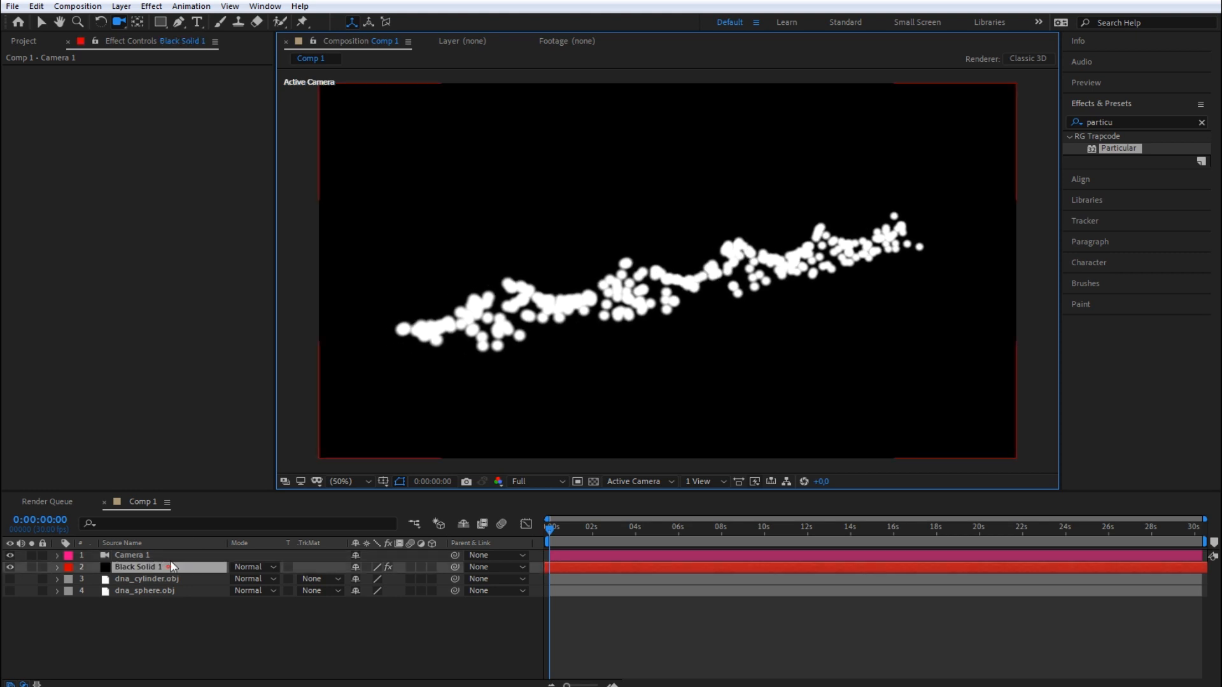
{"action": "key", "text": "space"}
{"action": "key", "text": "space"}
{"action": "left_click", "coordinate": [159, 182]}
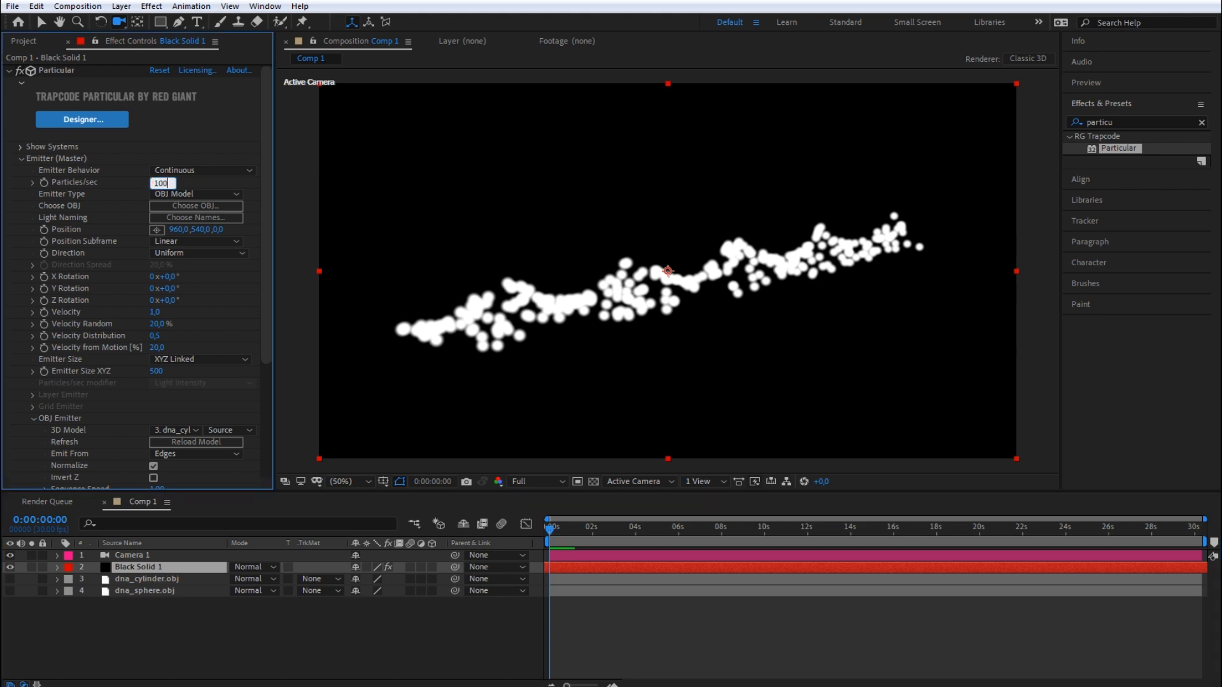
{"action": "type", "text": "0"}
{"action": "key", "text": "Return"}
{"action": "left_click", "coordinate": [41, 28]}
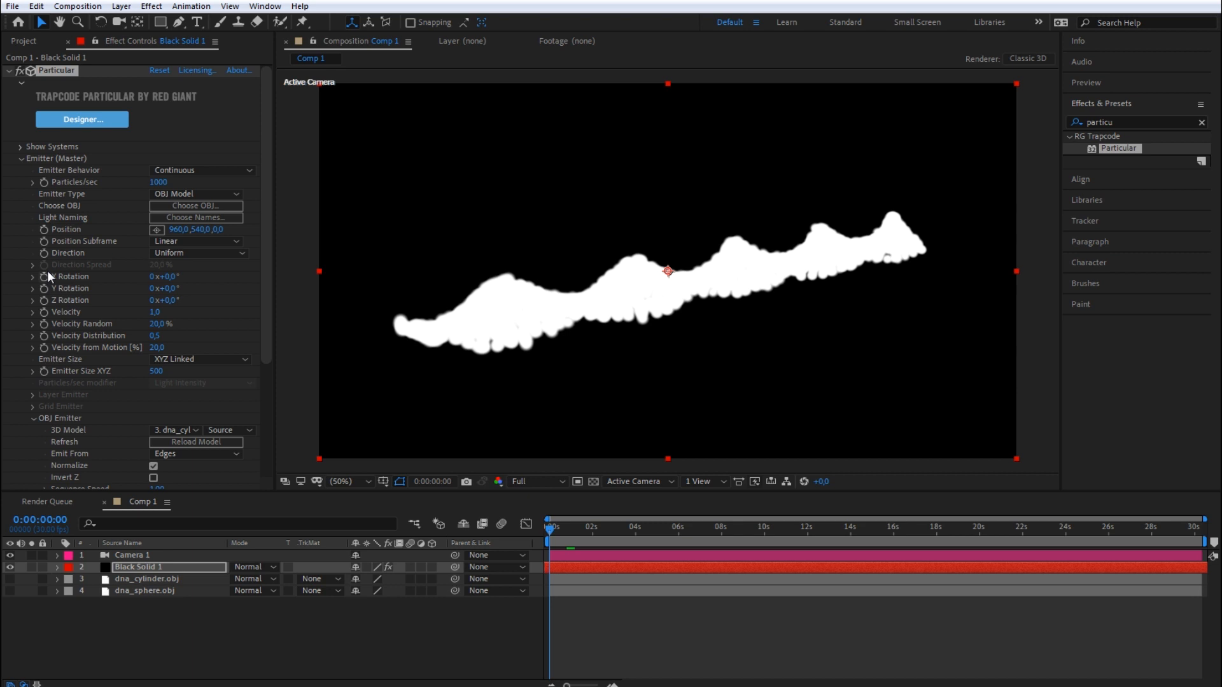
Reduce the particle size to 1 and set the emitter velocity to 0
{"action": "scroll", "coordinate": [47, 270], "scroll_direction": "down", "scroll_amount": 3}
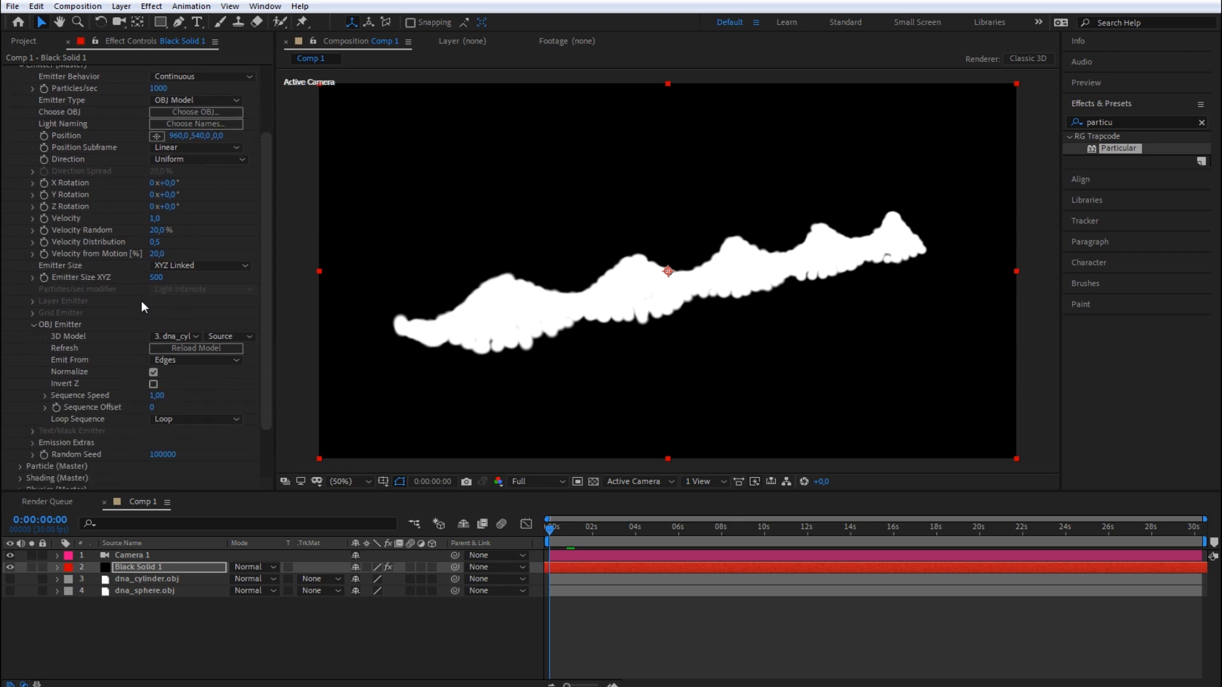
{"action": "scroll", "coordinate": [141, 300], "scroll_direction": "down", "scroll_amount": 2}
{"action": "left_click", "coordinate": [20, 403]}
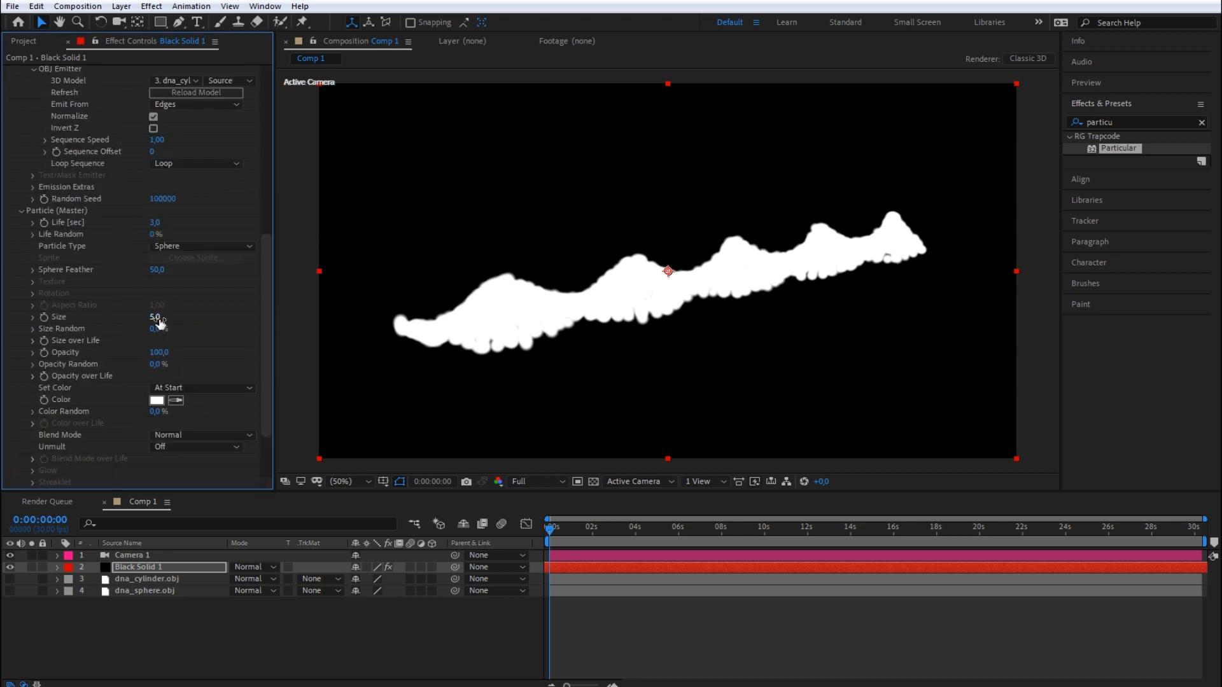
{"action": "left_click_drag", "start_coordinate": [161, 317], "coordinate": [155, 318]}
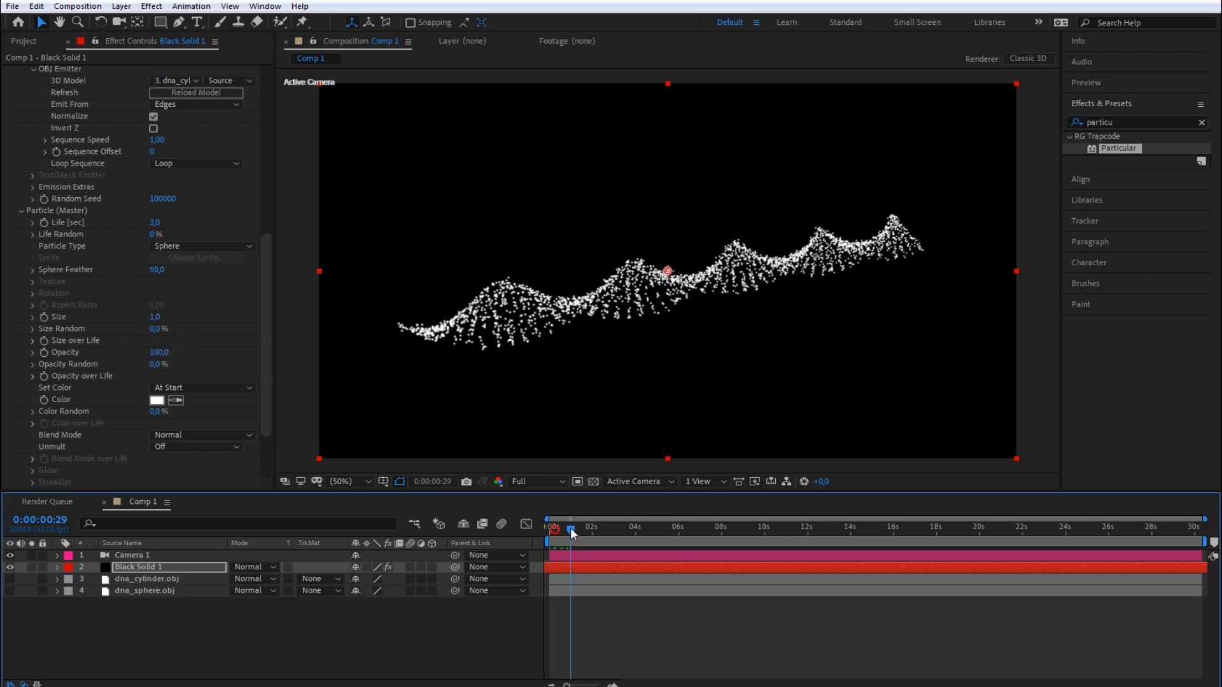
{"action": "scroll", "coordinate": [159, 326], "scroll_direction": "up", "scroll_amount": 11}
{"action": "left_click_drag", "start_coordinate": [154, 312], "coordinate": [157, 317]}
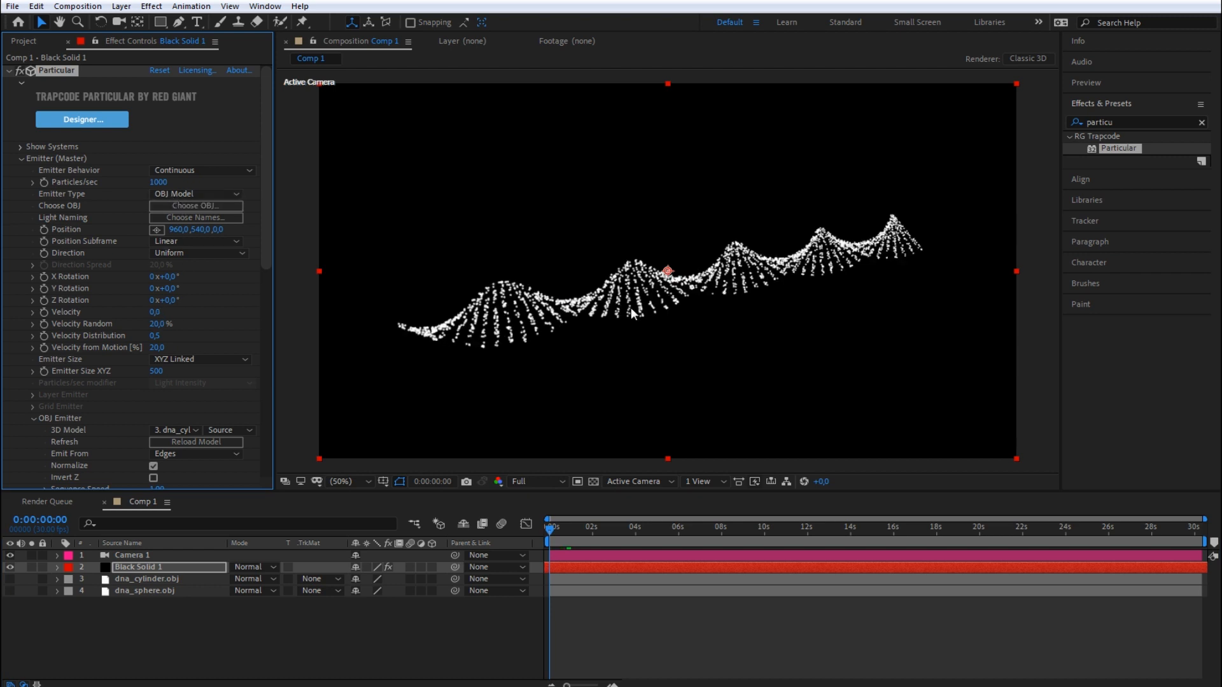
Move the camera closer so the helix fills the frame and its far end runs out of it
{"action": "key", "text": "c"}
{"action": "left_click_drag", "start_coordinate": [657, 284], "coordinate": [646, 206]}
{"action": "left_click_drag", "start_coordinate": [676, 321], "coordinate": [764, 269]}
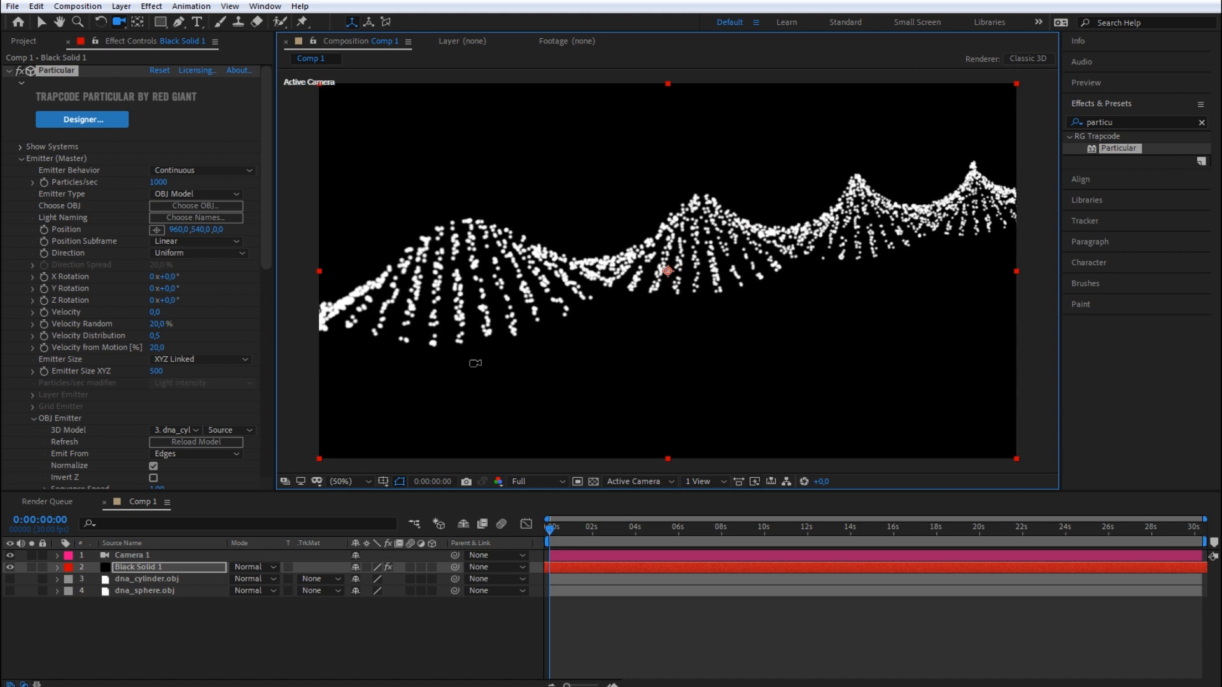
Set the particle life to 6 seconds and Life Random to 50 %
{"action": "scroll", "coordinate": [193, 267], "scroll_direction": "down", "scroll_amount": 5}
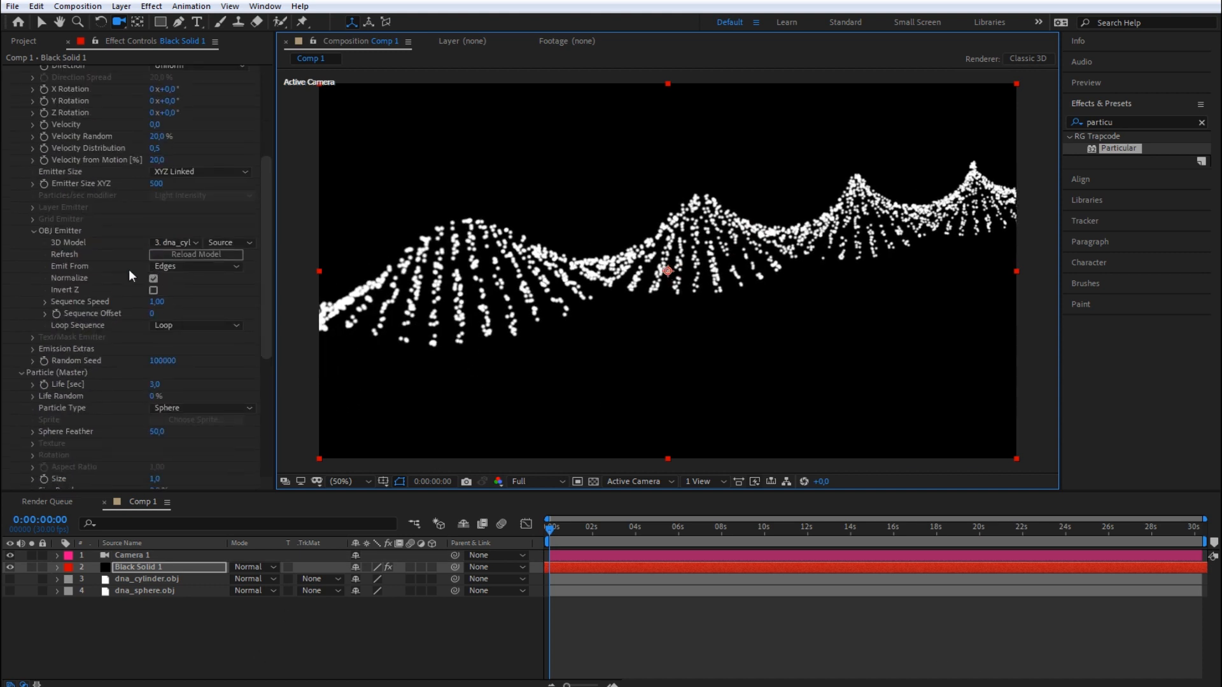
{"action": "left_click", "coordinate": [157, 384]}
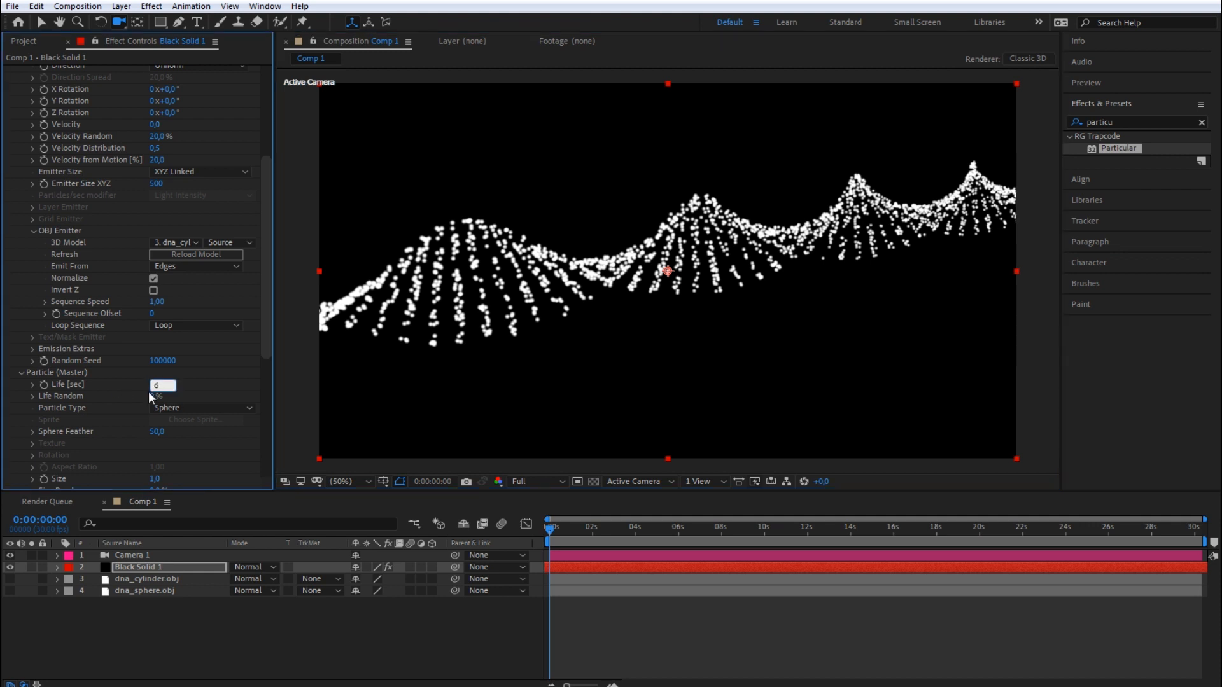
{"action": "type", "text": "6"}
{"action": "key", "text": "Return"}
Shape the Size over Life curve to rise from zero at the start and fall to zero at the end
{"action": "scroll", "coordinate": [147, 374], "scroll_direction": "down", "scroll_amount": 3}
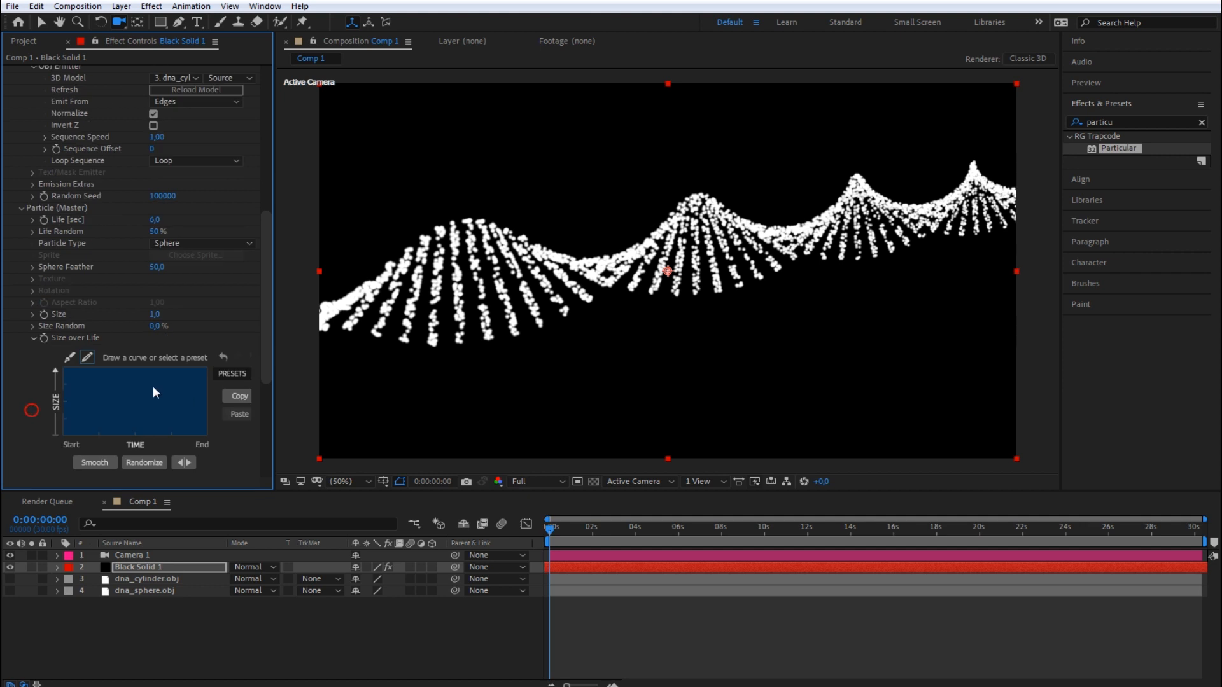
{"action": "left_click", "coordinate": [69, 358]}
{"action": "left_click_drag", "start_coordinate": [64, 370], "coordinate": [65, 437]}
{"action": "left_click_drag", "start_coordinate": [205, 369], "coordinate": [206, 437]}
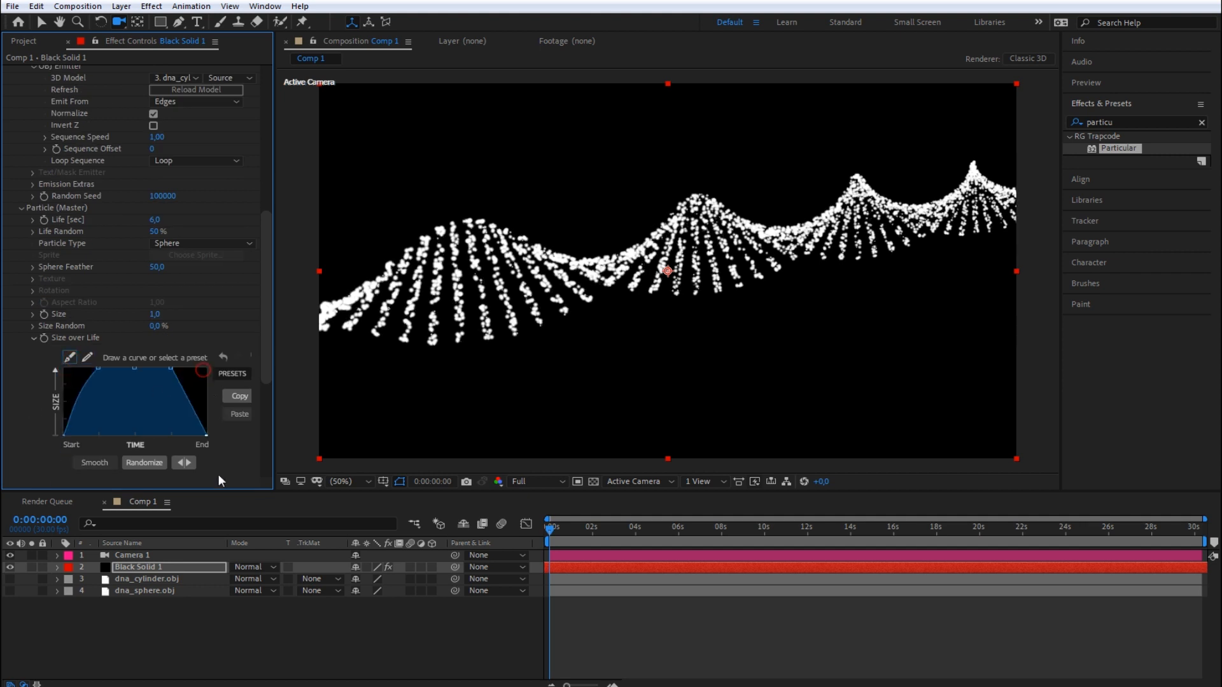
Set the emitter's Particles/sec to 10000
{"action": "scroll", "coordinate": [130, 285], "scroll_direction": "up", "scroll_amount": 10}
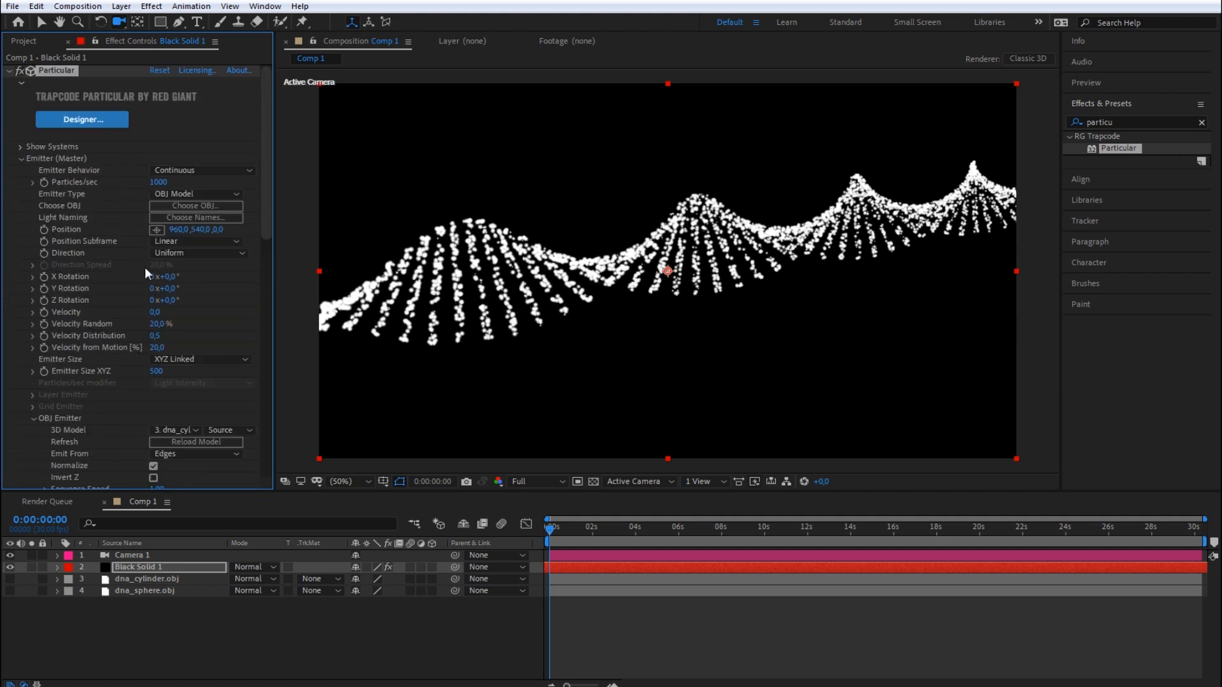
{"action": "left_click", "coordinate": [161, 184]}
{"action": "type", "text": "10000"}
{"action": "key", "text": "Return"}
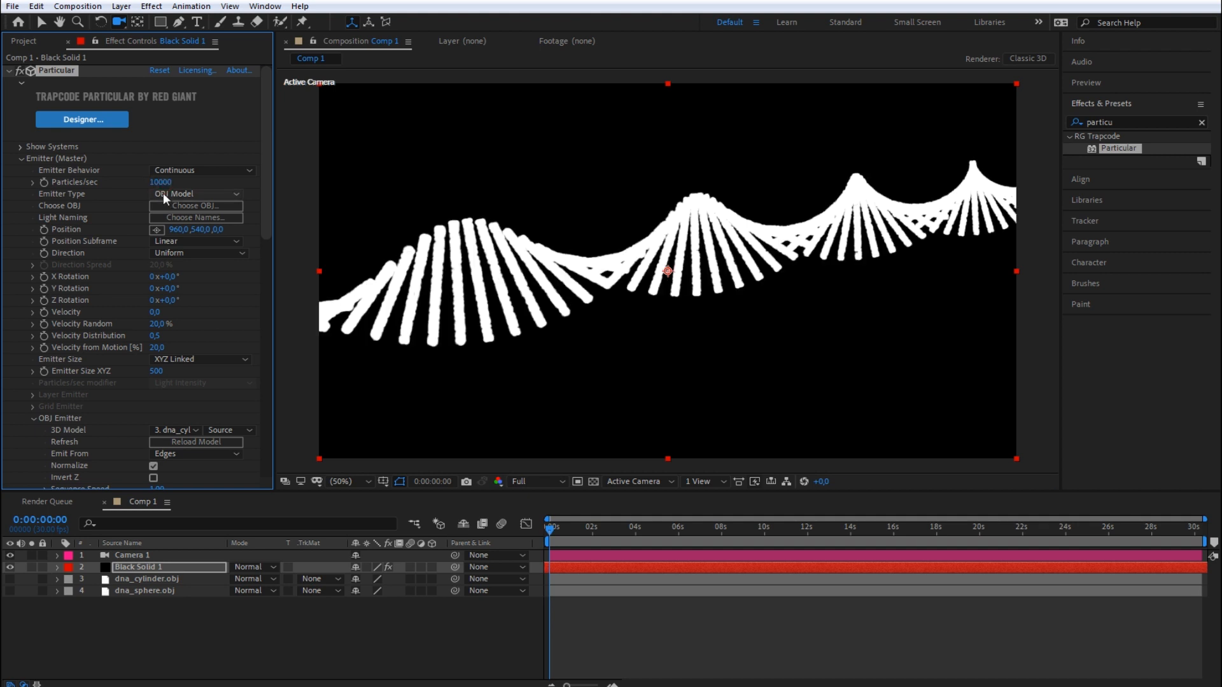
Change the particle color to a bright light blue
{"action": "scroll", "coordinate": [132, 349], "scroll_direction": "down", "scroll_amount": 2}
{"action": "scroll", "coordinate": [132, 349], "scroll_direction": "down", "scroll_amount": 15}
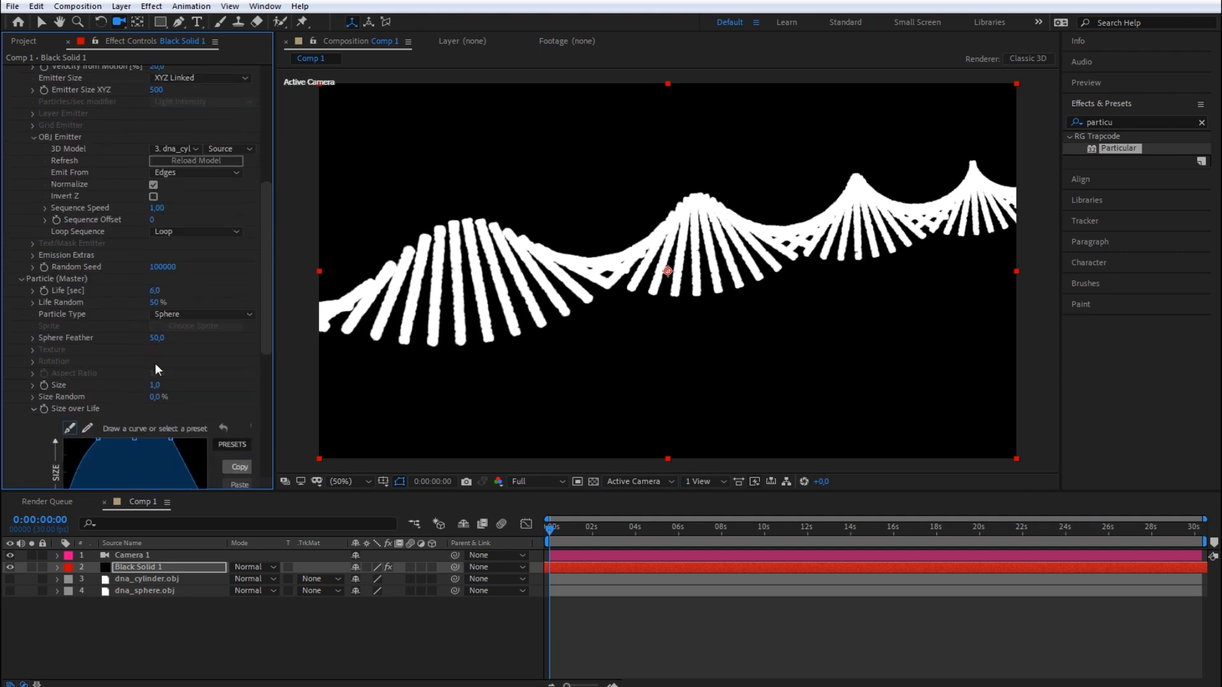
{"action": "left_click", "coordinate": [157, 332]}
{"action": "left_click", "coordinate": [227, 99]}
{"action": "left_click", "coordinate": [181, 85]}
{"action": "left_click", "coordinate": [346, 26]}
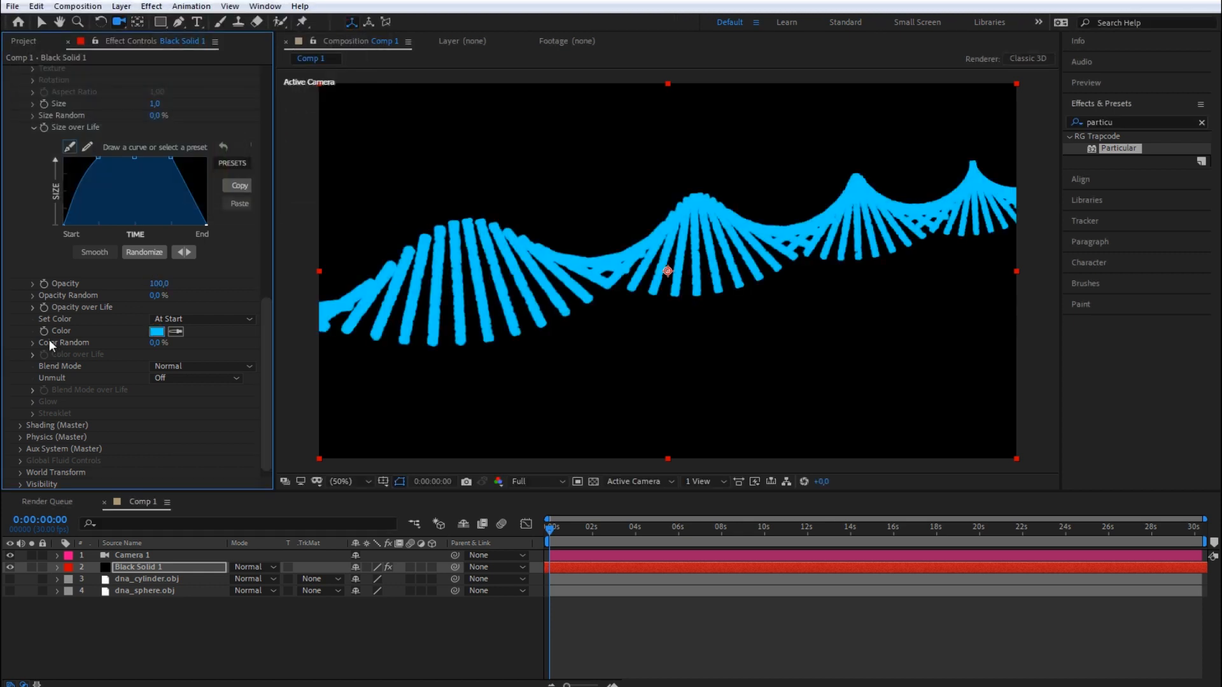
Turn on Shadowlet for Main in Particular's master shading settings
{"action": "left_click", "coordinate": [25, 424]}
{"action": "scroll", "coordinate": [42, 422], "scroll_direction": "down", "scroll_amount": 2}
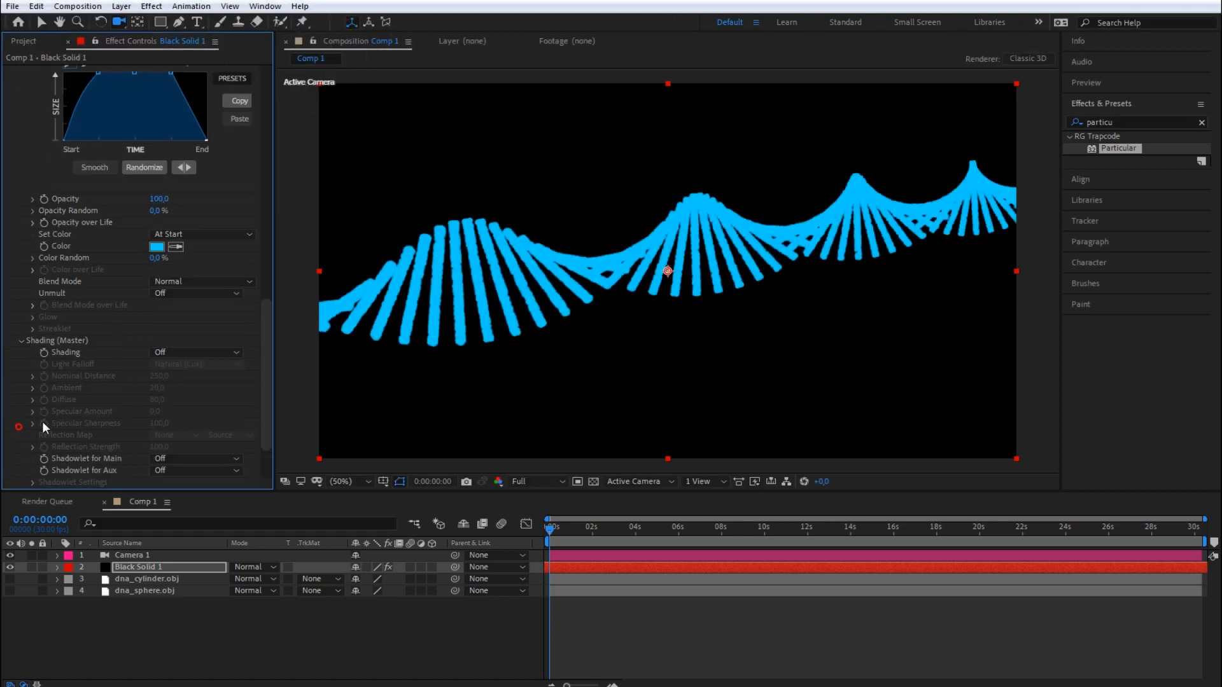
{"action": "left_click", "coordinate": [164, 459]}
{"action": "left_click", "coordinate": [181, 490]}
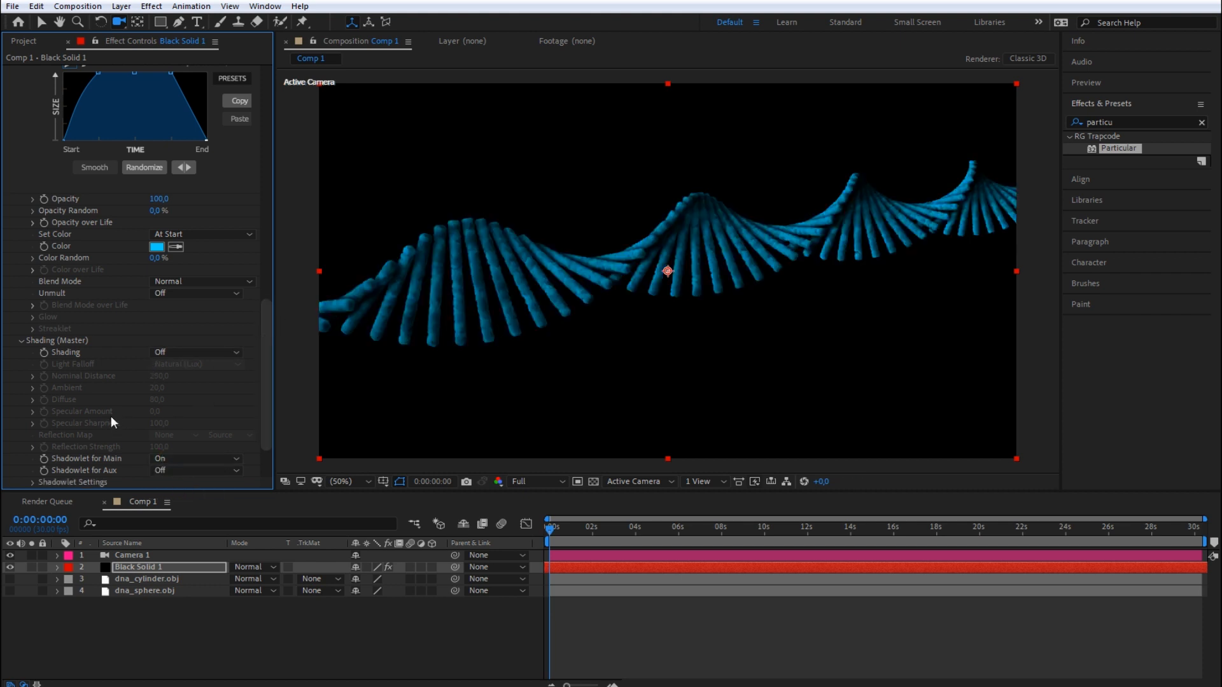
Set the shadowlet's Adjust Size to 50
{"action": "scroll", "coordinate": [97, 407], "scroll_direction": "down", "scroll_amount": 2}
{"action": "left_click", "coordinate": [31, 419]}
{"action": "scroll", "coordinate": [32, 420], "scroll_direction": "down", "scroll_amount": 1}
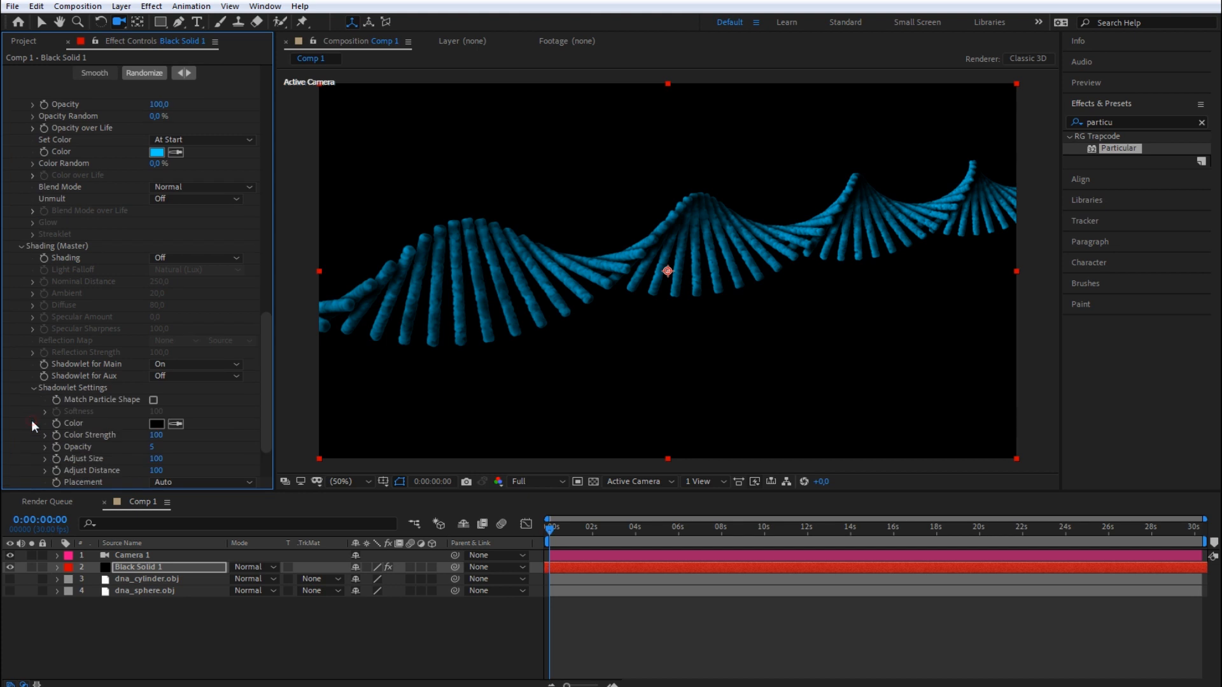
{"action": "left_click", "coordinate": [157, 459]}
{"action": "key", "text": "Return"}
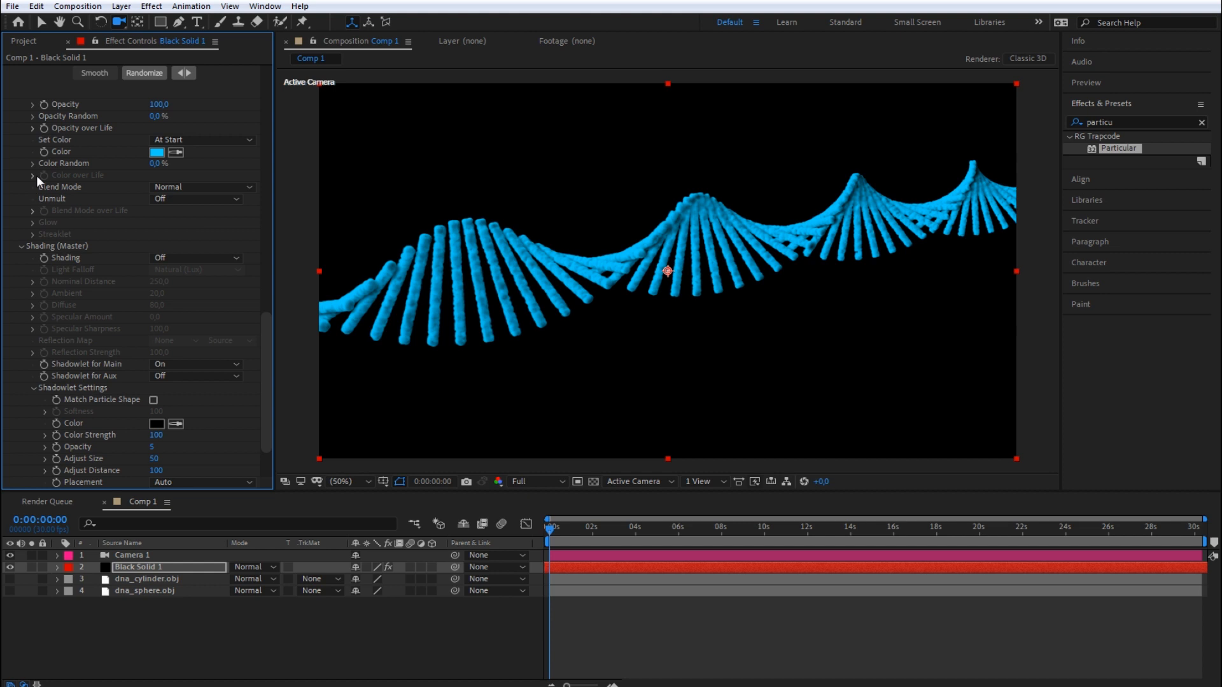
Set the particle color to Random from Gradient and reduce the color ramp to a red start stop and a cyan end stop
{"action": "left_click", "coordinate": [173, 135]}
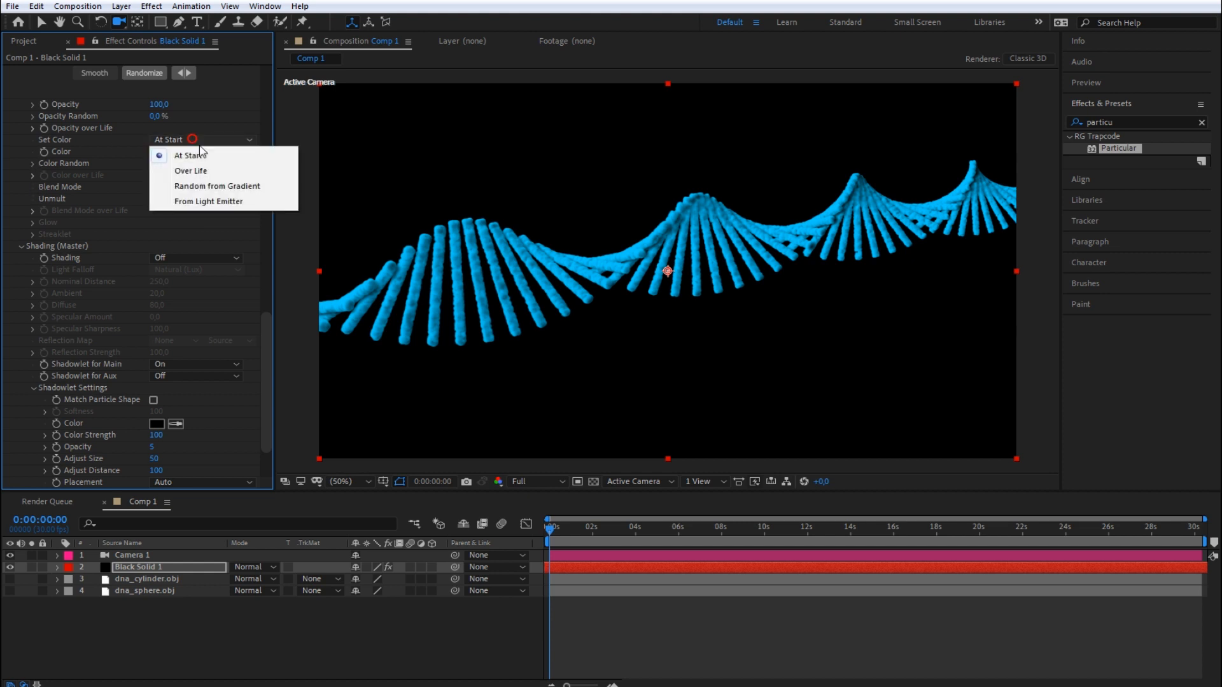
{"action": "left_click", "coordinate": [230, 188]}
{"action": "left_click", "coordinate": [31, 175]}
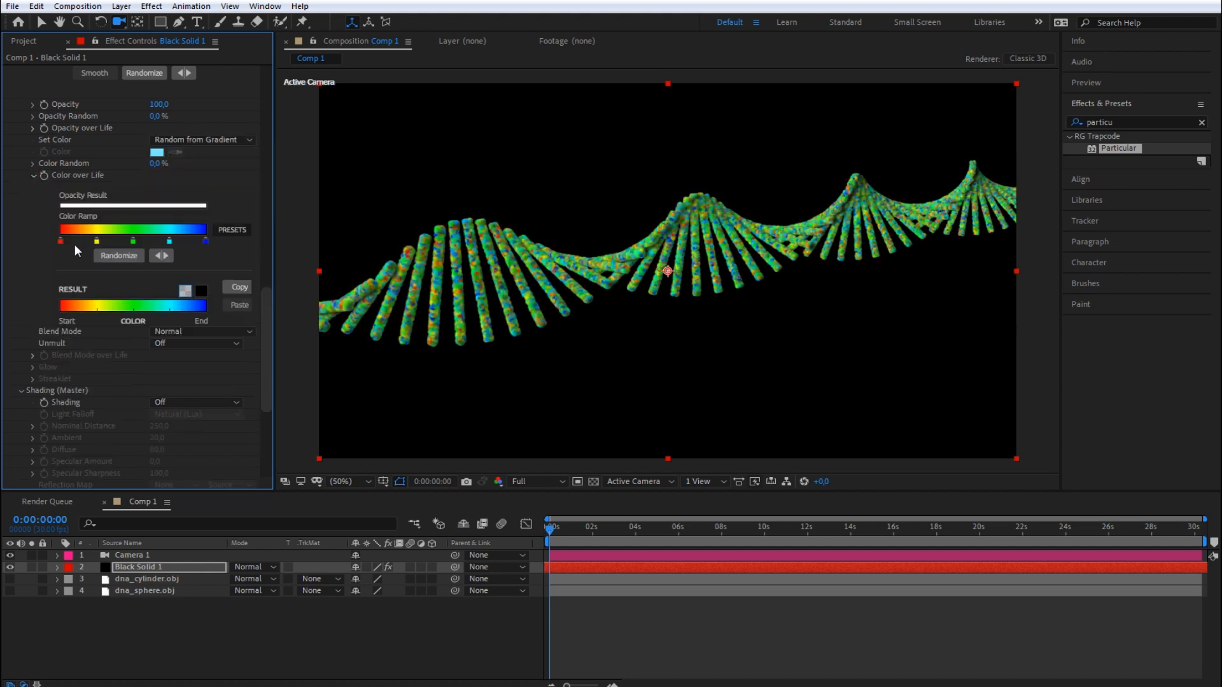
{"action": "left_click_drag", "start_coordinate": [96, 242], "coordinate": [129, 303]}
{"action": "left_click_drag", "start_coordinate": [206, 241], "coordinate": [248, 355]}
{"action": "left_click_drag", "start_coordinate": [171, 242], "coordinate": [225, 239]}
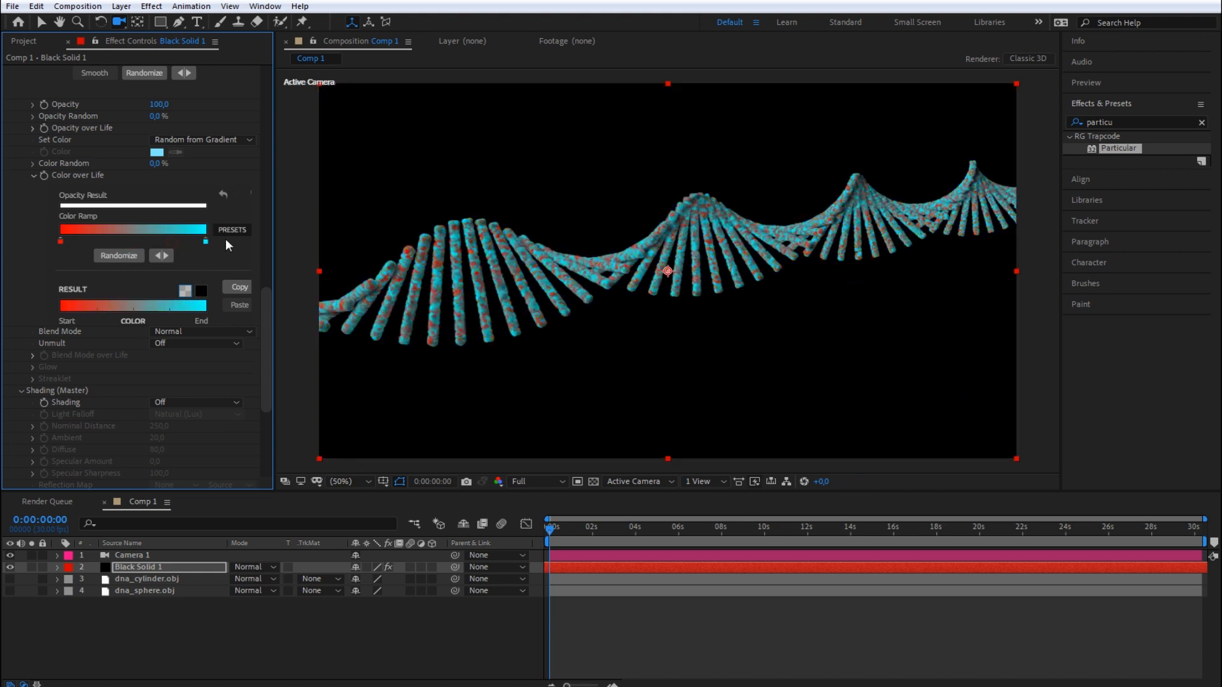
Change the color ramp's red start stop to blue 0072FF
{"action": "double_click", "coordinate": [59, 240]}
{"action": "left_click", "coordinate": [223, 90]}
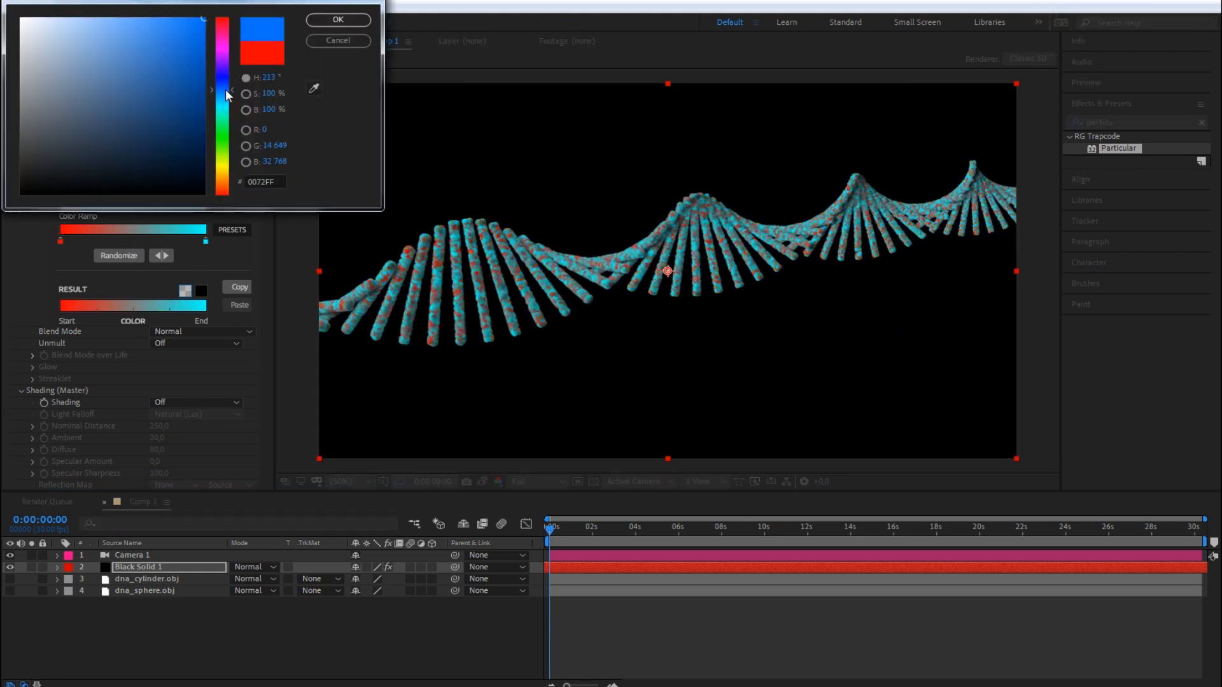
{"action": "left_click", "coordinate": [459, 385]}
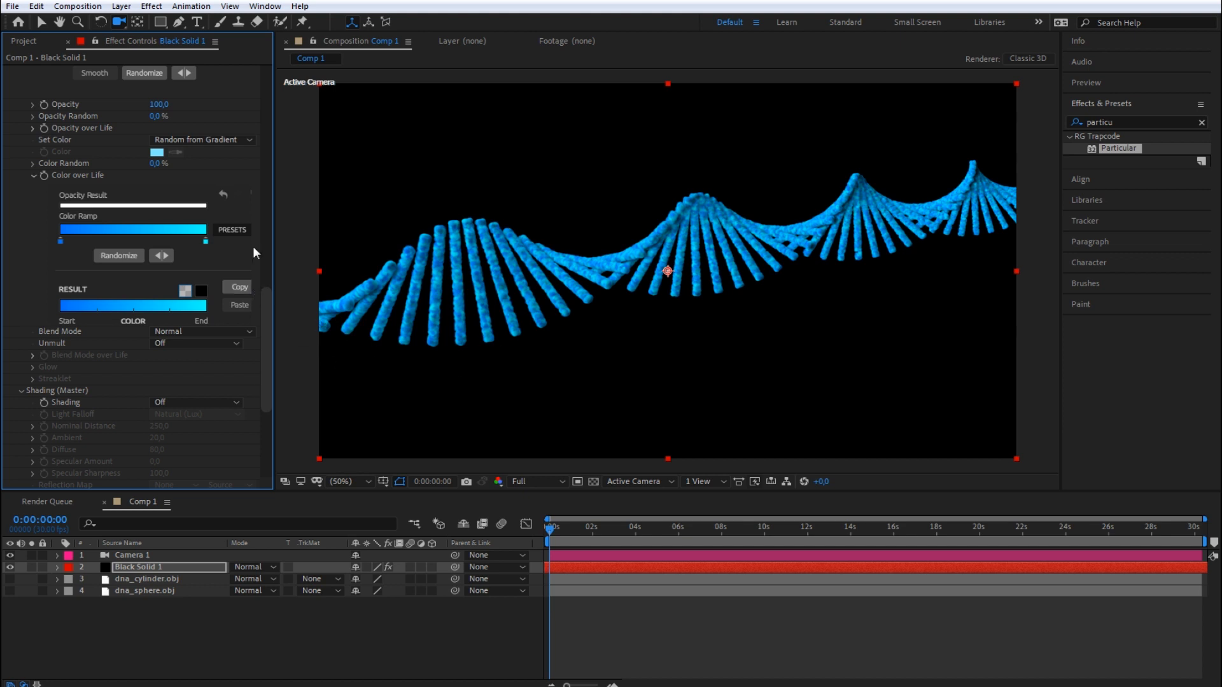
Set the OBJ emitter to emit from Volume
{"action": "scroll", "coordinate": [167, 231], "scroll_direction": "up", "scroll_amount": 10}
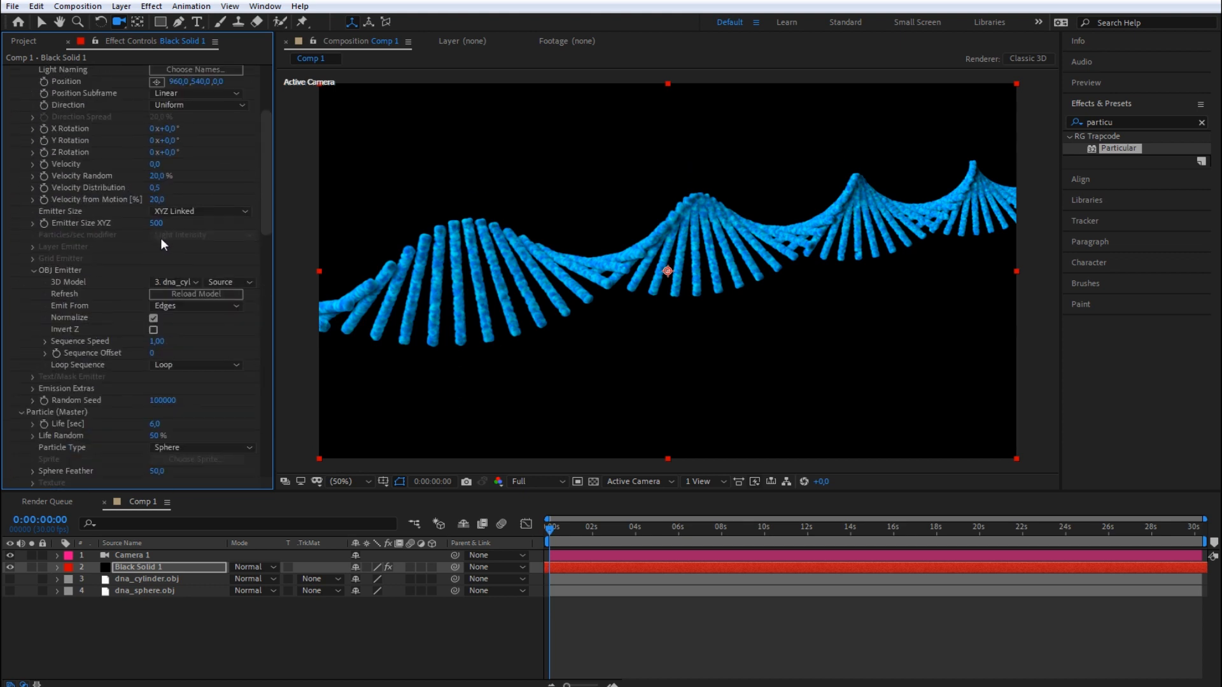
{"action": "scroll", "coordinate": [160, 238], "scroll_direction": "down", "scroll_amount": 3}
{"action": "left_click", "coordinate": [191, 234]}
{"action": "left_click", "coordinate": [193, 295]}
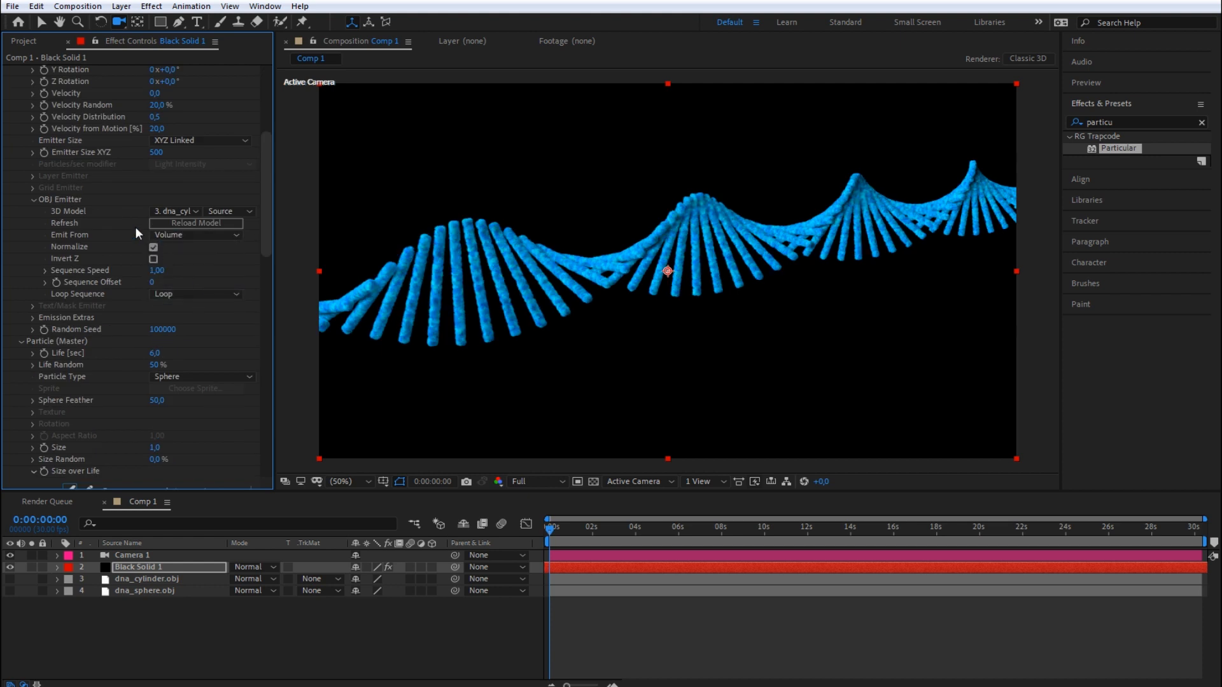
Duplicate the Black Solid 1 particle layer and set the copy's 3D model to dna_sphere.obj
{"action": "scroll", "coordinate": [135, 227], "scroll_direction": "up", "scroll_amount": 9}
{"action": "left_click", "coordinate": [129, 567]}
{"action": "key", "text": "ctrl+d"}
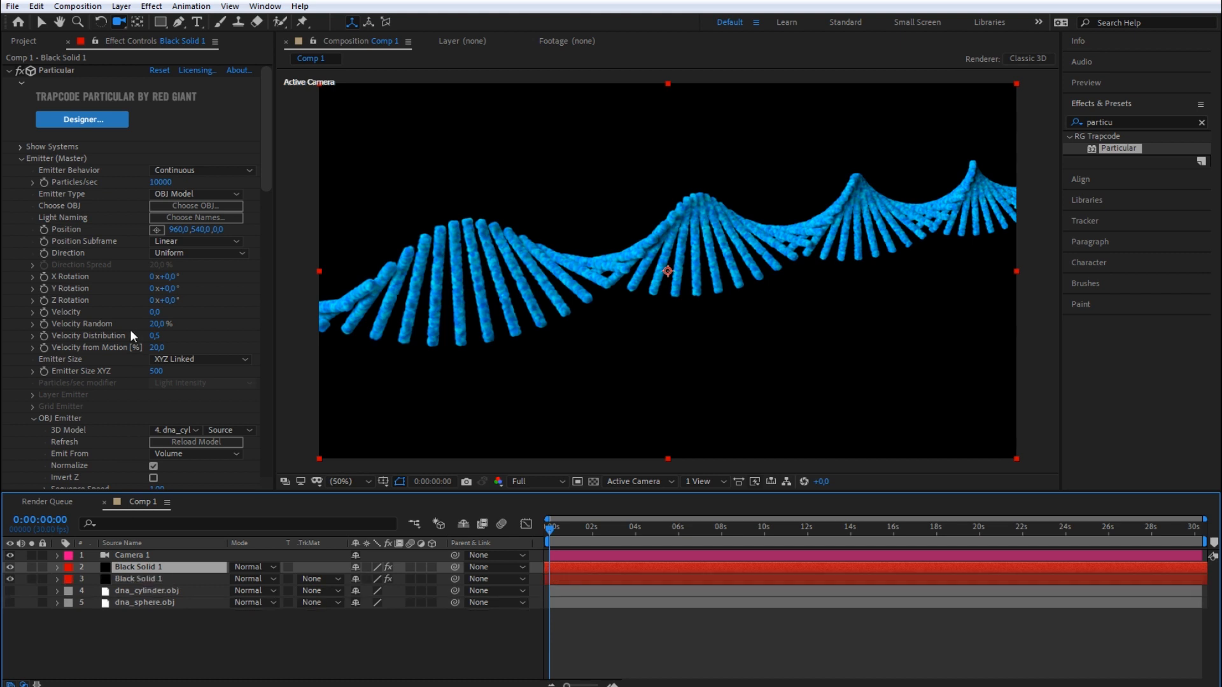
{"action": "scroll", "coordinate": [56, 348], "scroll_direction": "down", "scroll_amount": 4}
{"action": "left_click", "coordinate": [169, 336]}
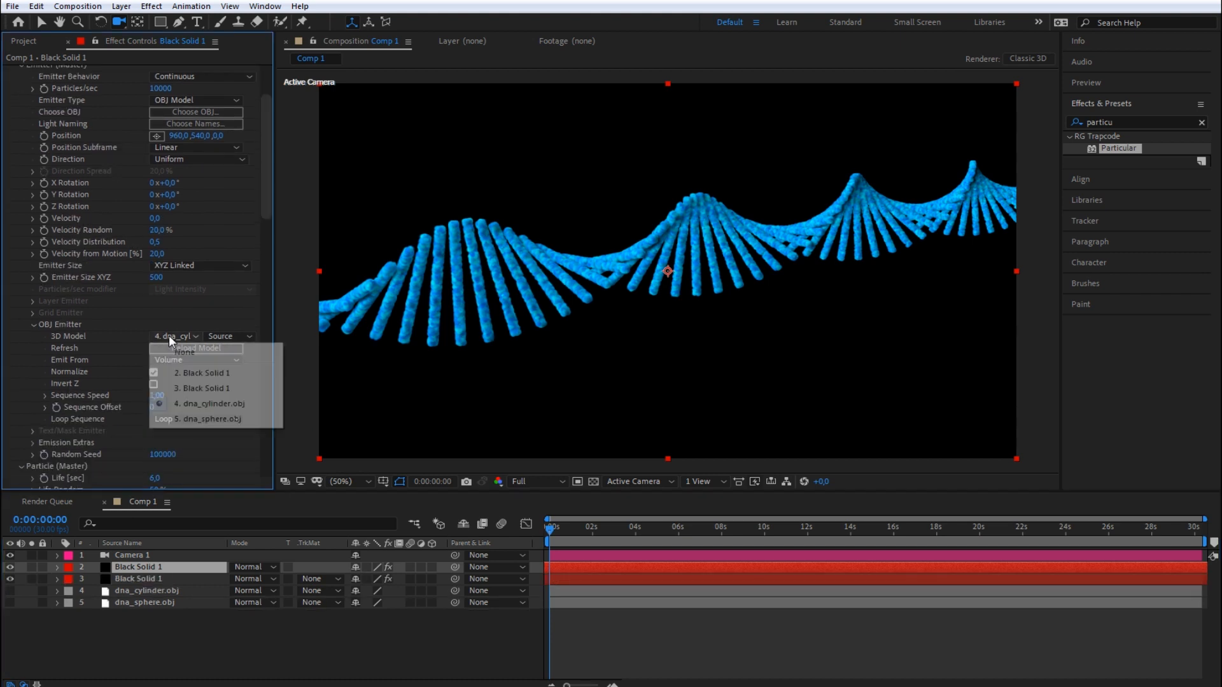
{"action": "left_click", "coordinate": [233, 421]}
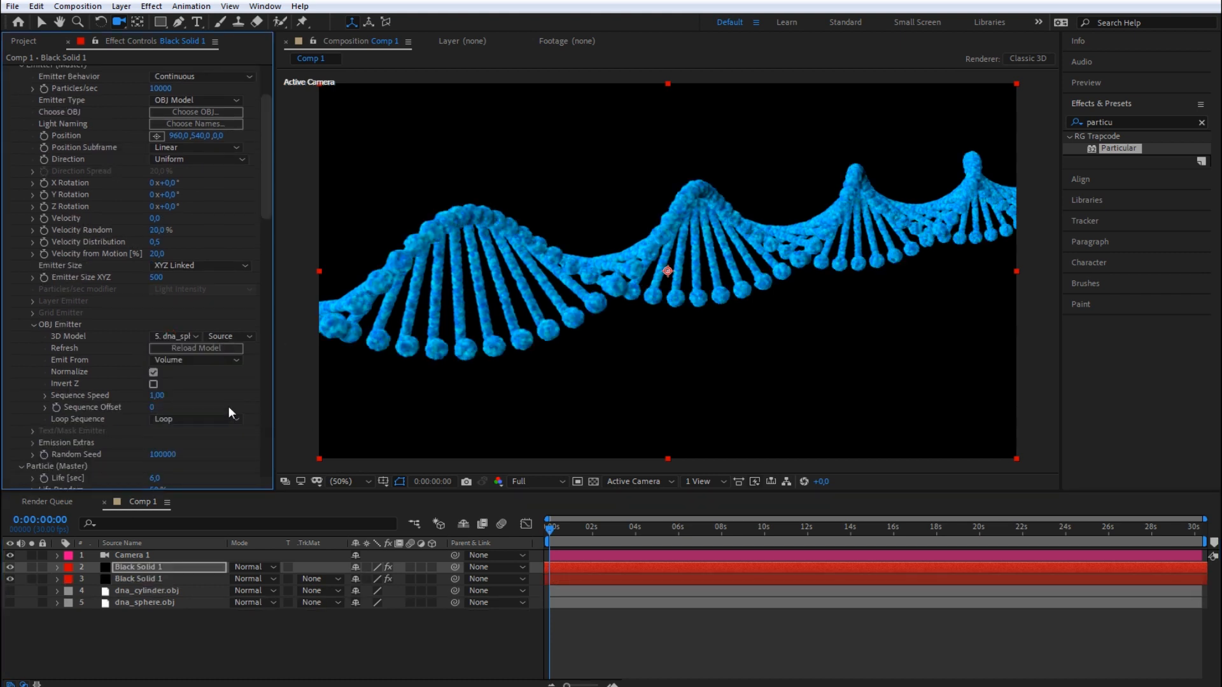
Orbit the camera around the DNA particles to inspect them, and undo the camera move
{"action": "left_click", "coordinate": [151, 568]}
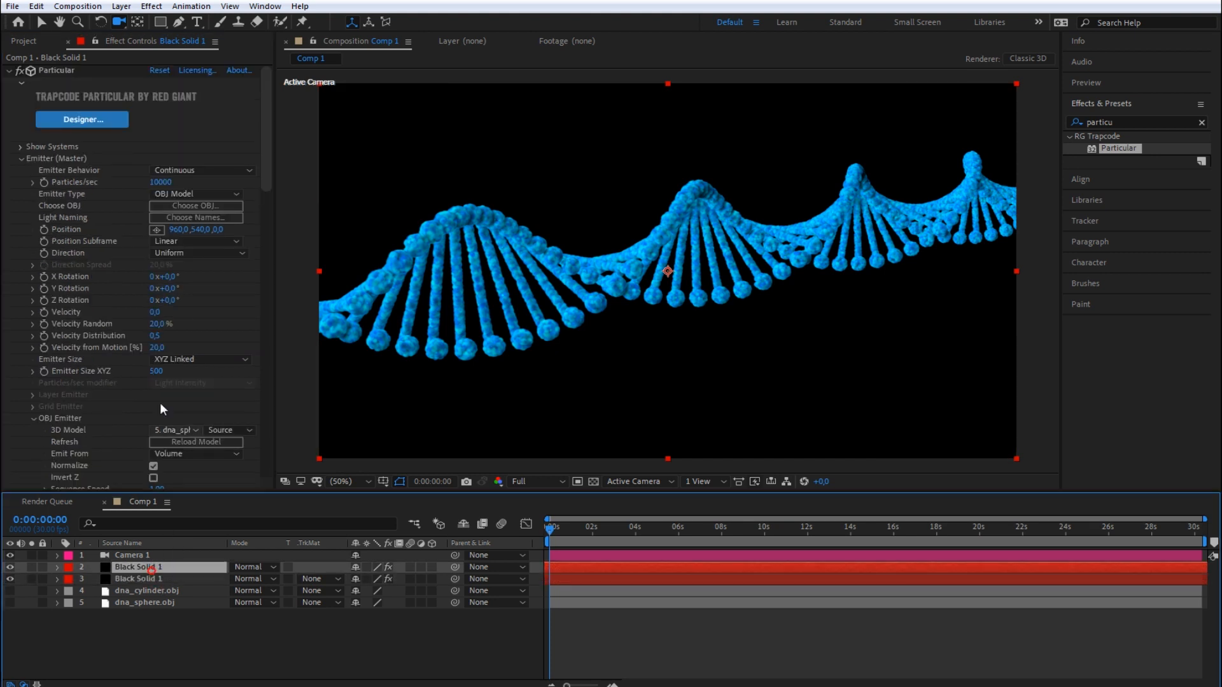
{"action": "left_click_drag", "start_coordinate": [578, 278], "coordinate": [557, 251]}
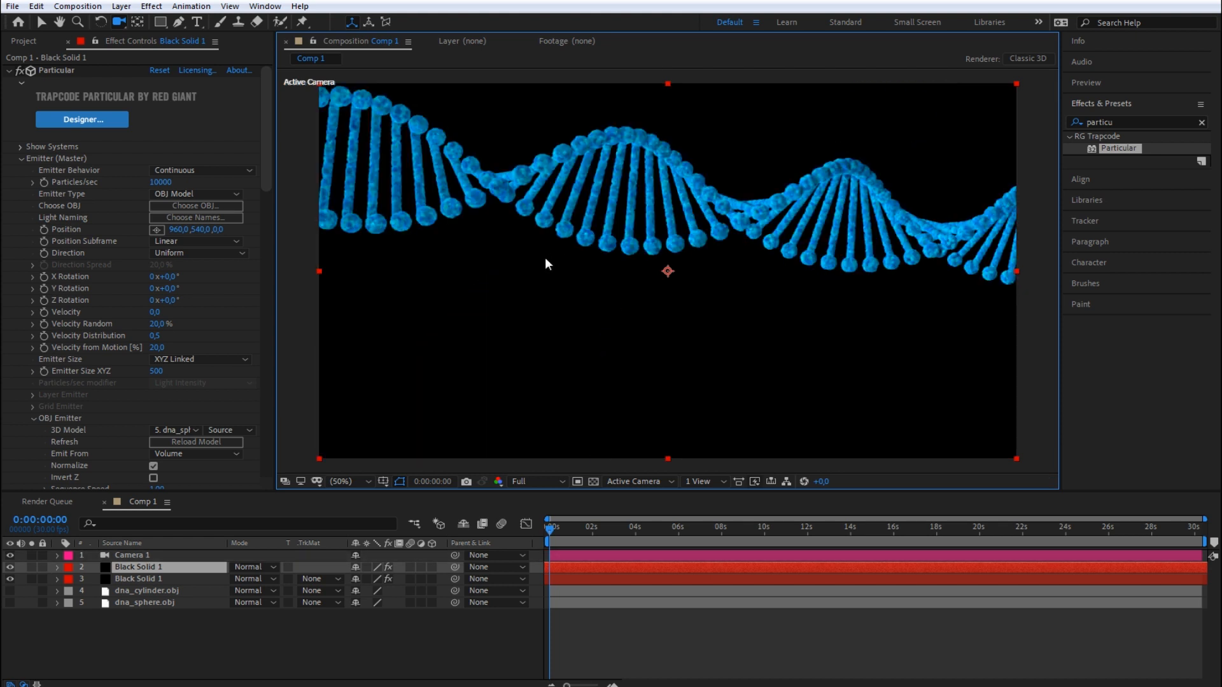
{"action": "key", "text": "ctrl+z"}
{"action": "key", "text": "ctrl+z"}
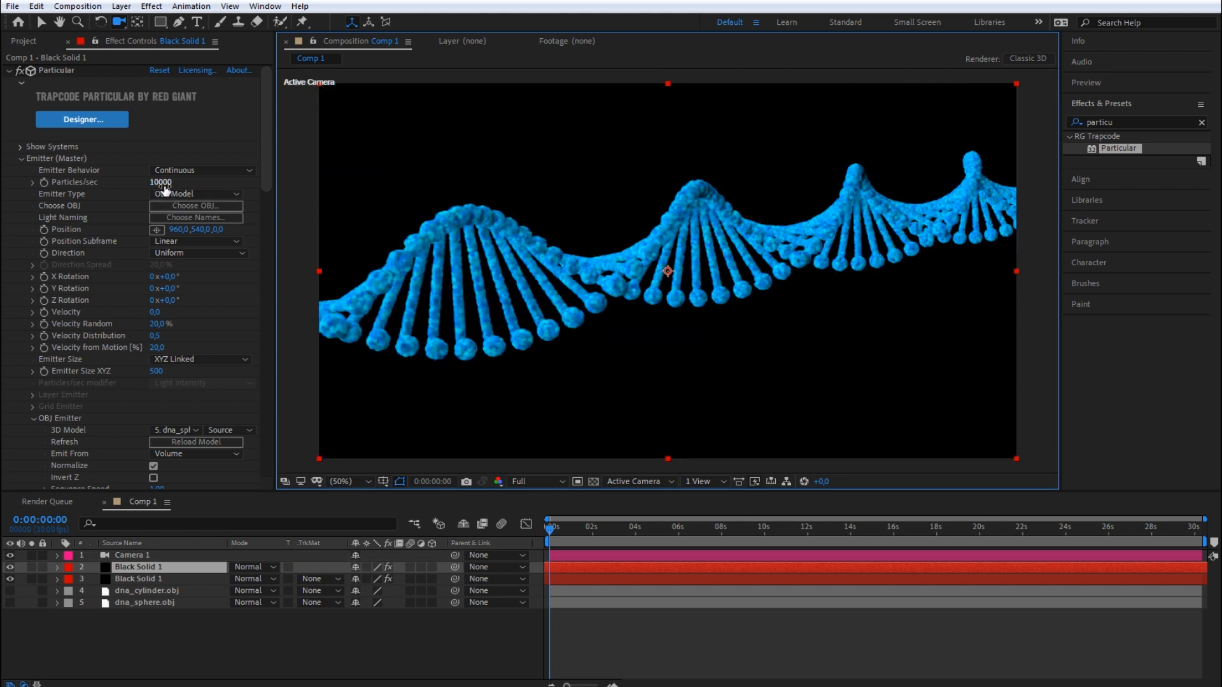
Set the sphere layer's Particles/sec to 1000
{"action": "left_click", "coordinate": [164, 183]}
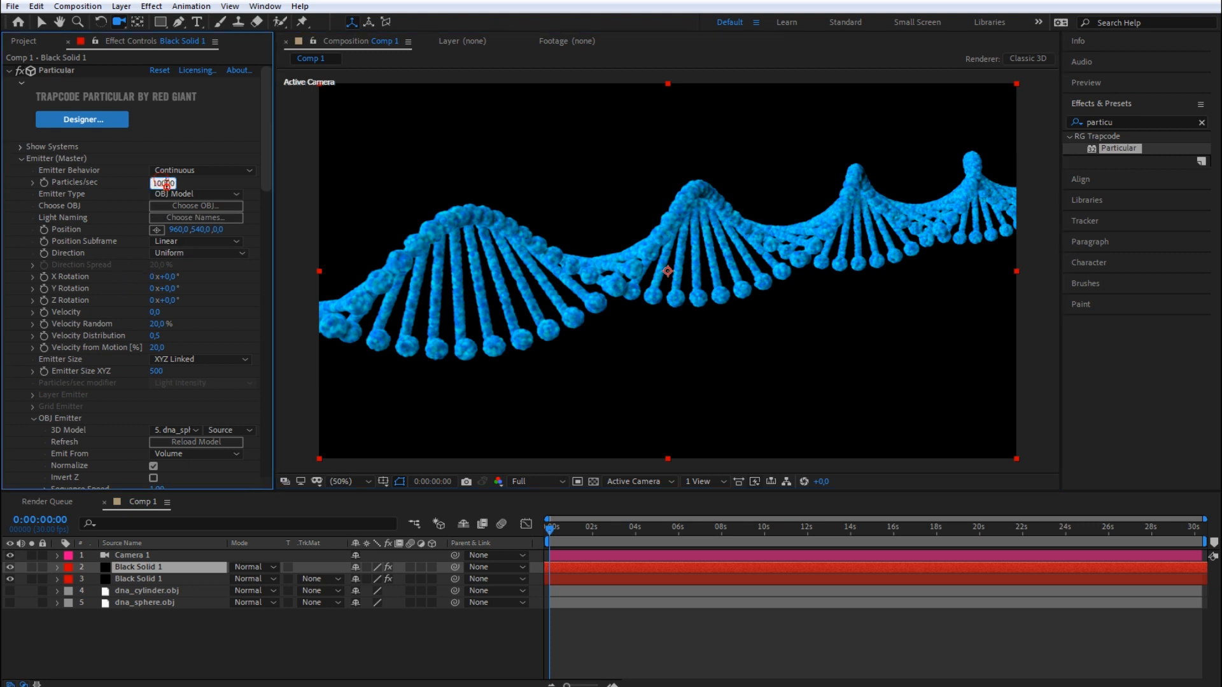
{"action": "type", "text": "1000"}
{"action": "key", "text": "Return"}
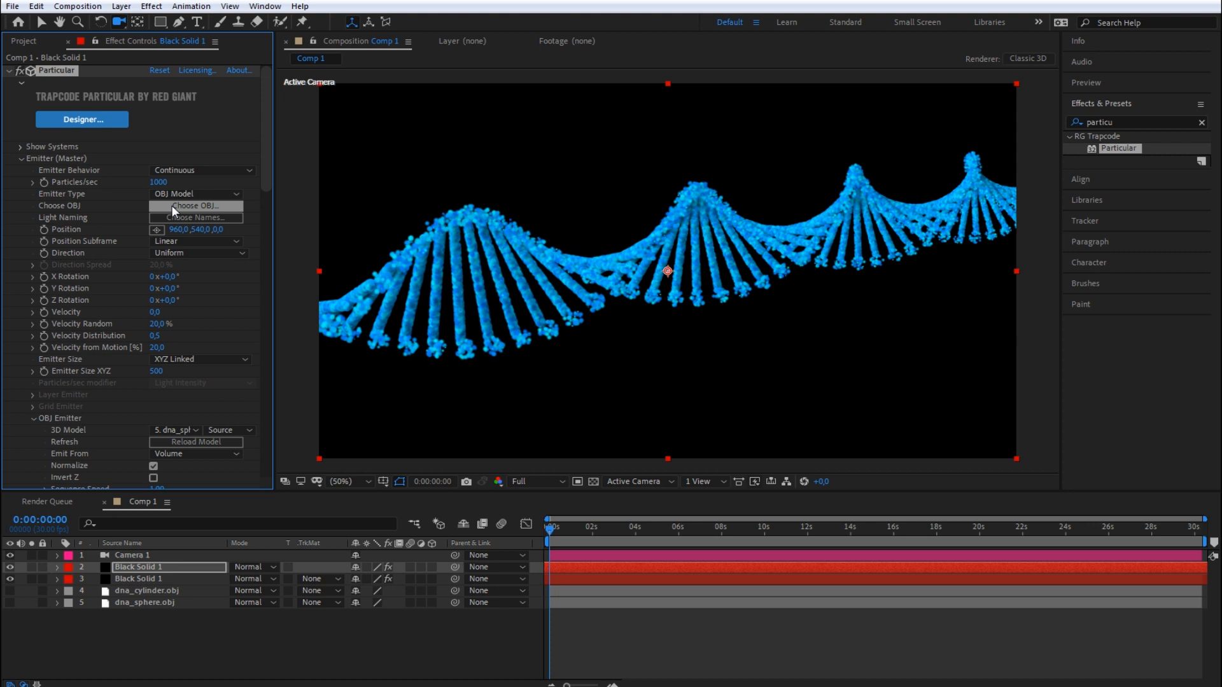
Set the composition preview resolution to Half and orbit the camera slightly around the helix
{"action": "left_click", "coordinate": [523, 483]}
{"action": "left_click", "coordinate": [538, 522]}
{"action": "left_click", "coordinate": [532, 483]}
{"action": "left_click", "coordinate": [541, 522]}
{"action": "left_click", "coordinate": [538, 483]}
{"action": "left_click", "coordinate": [537, 528]}
{"action": "left_click_drag", "start_coordinate": [564, 306], "coordinate": [514, 292]}
Set the particle size to 0.5 on the lower Black Solid 1 layer that emits from the cylinders
{"action": "left_click", "coordinate": [143, 578]}
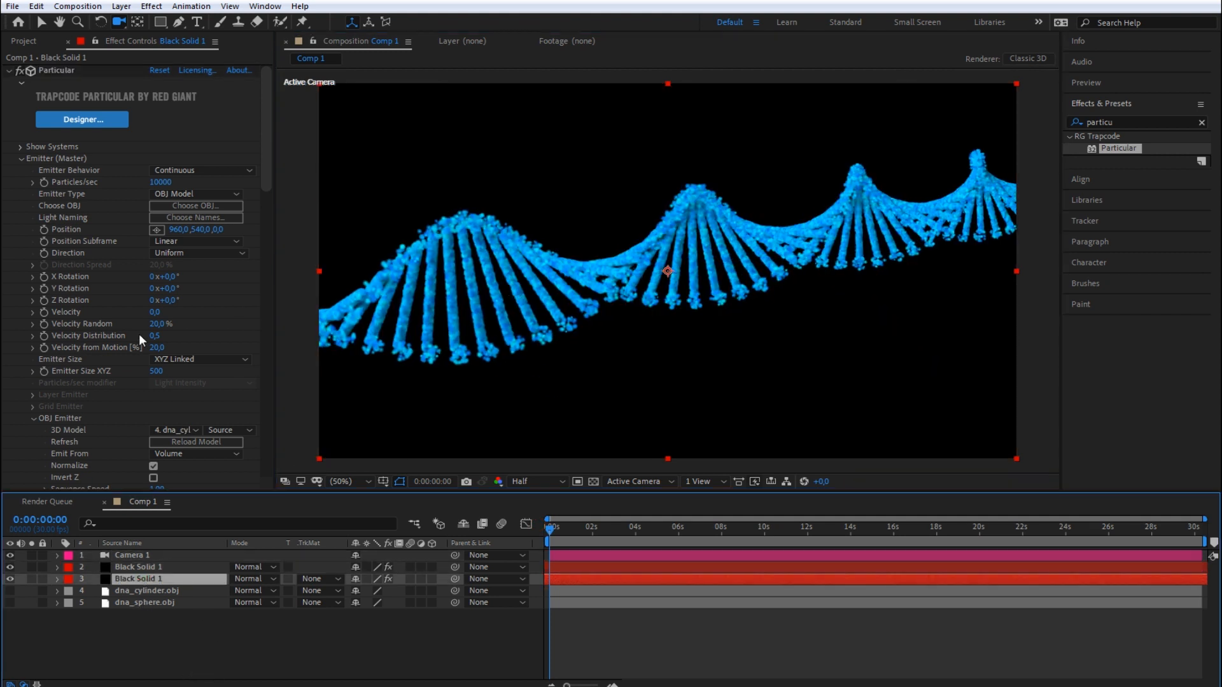
{"action": "scroll", "coordinate": [134, 330], "scroll_direction": "down", "scroll_amount": 5}
{"action": "left_click", "coordinate": [155, 449]}
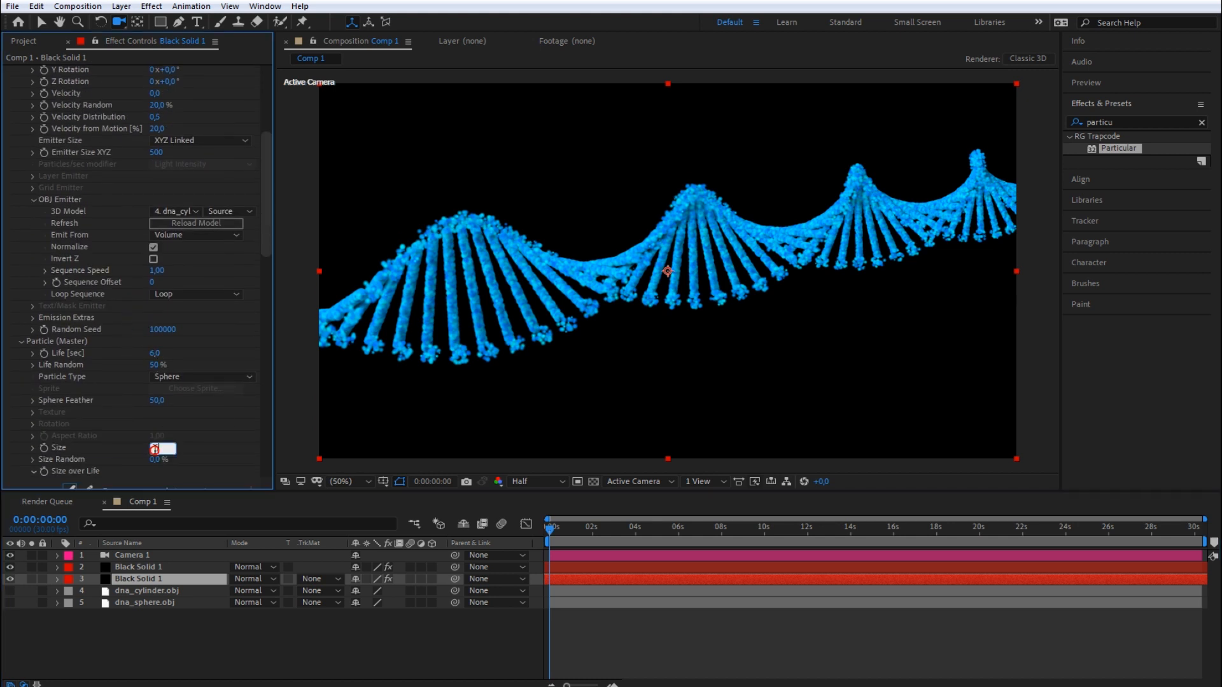
{"action": "type", "text": "0.5"}
{"action": "key", "text": "Return"}
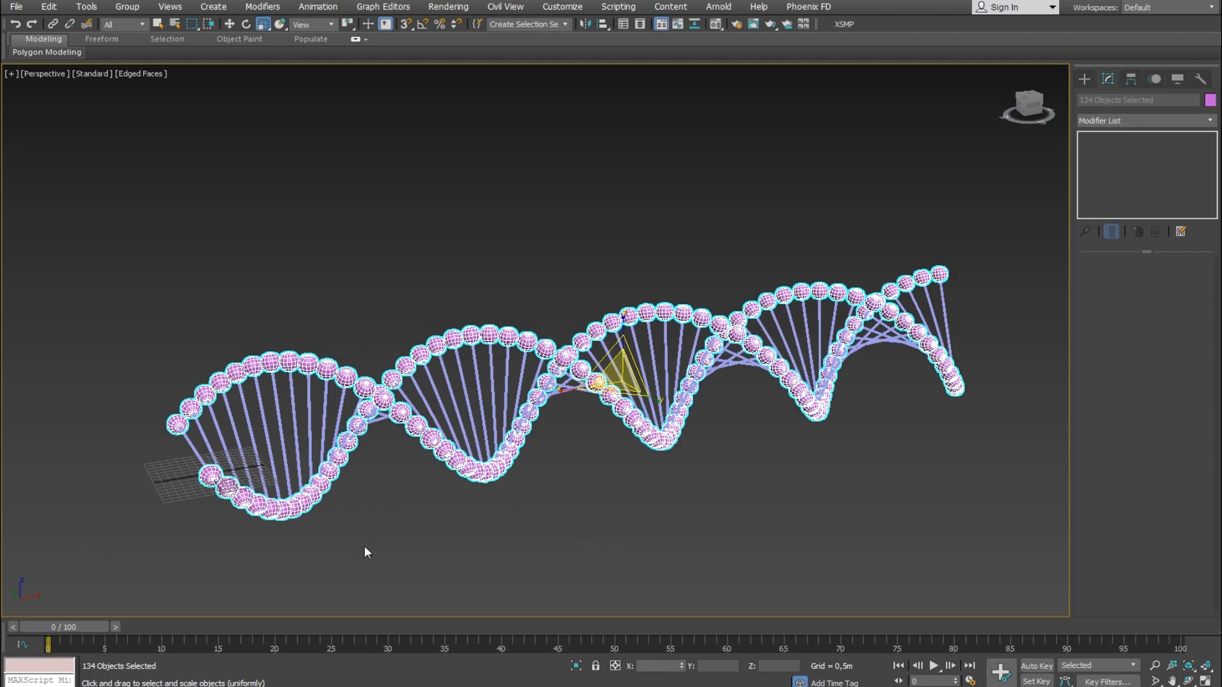
In 3ds Max, scale the selected spheres uniformly around their own pivot points to about 128 %
{"action": "right_click", "coordinate": [509, 366]}
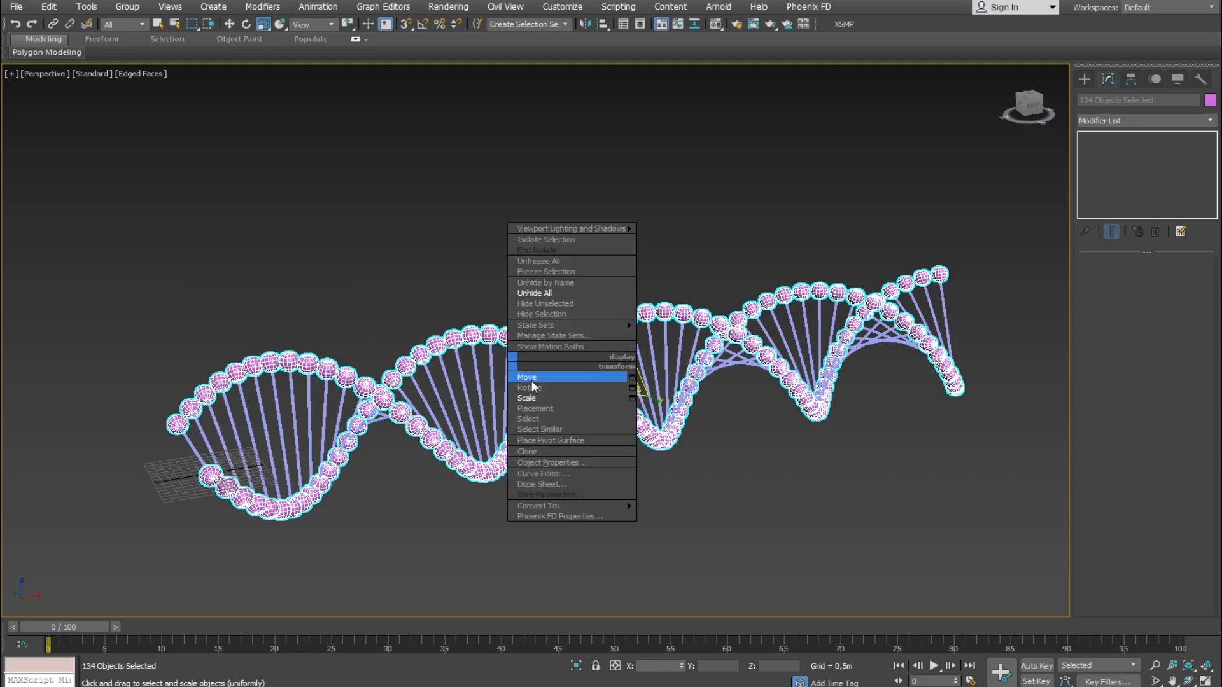
{"action": "left_click", "coordinate": [566, 401]}
{"action": "mouse_move", "coordinate": [348, 24]}
{"action": "left_mouse_down"}
{"action": "mouse_move", "coordinate": [365, 50]}
{"action": "mouse_move", "coordinate": [347, 37]}
{"action": "left_mouse_up"}
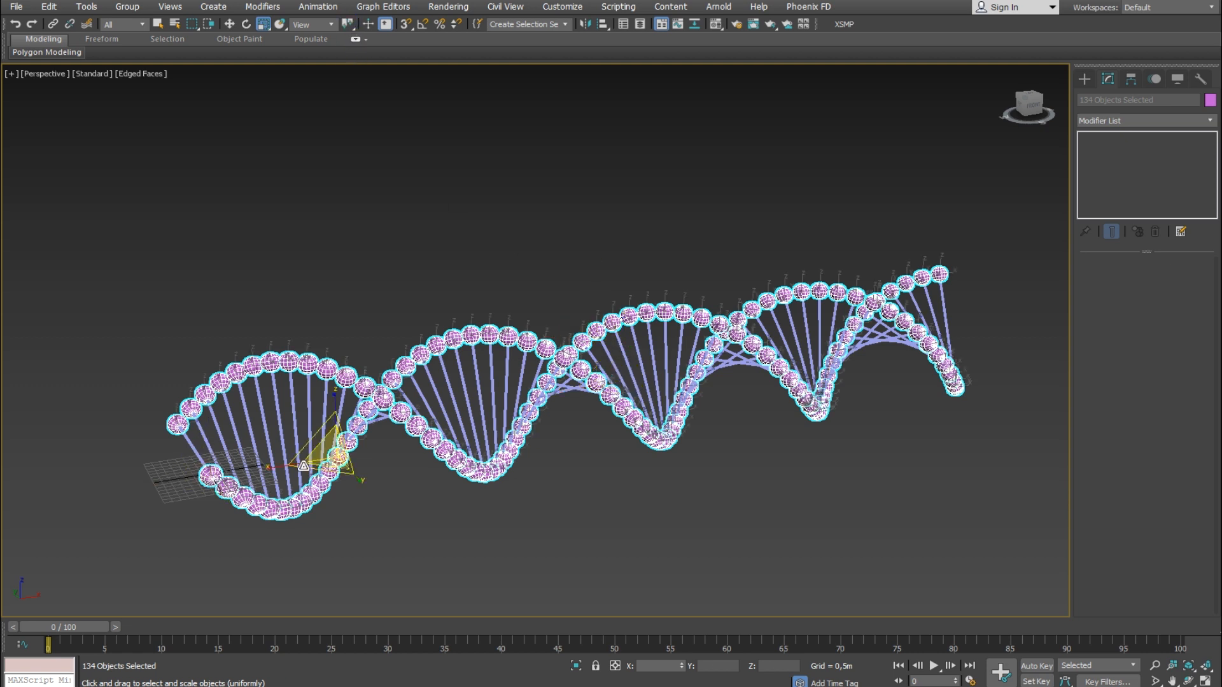
{"action": "left_click_drag", "start_coordinate": [438, 447], "coordinate": [441, 425]}
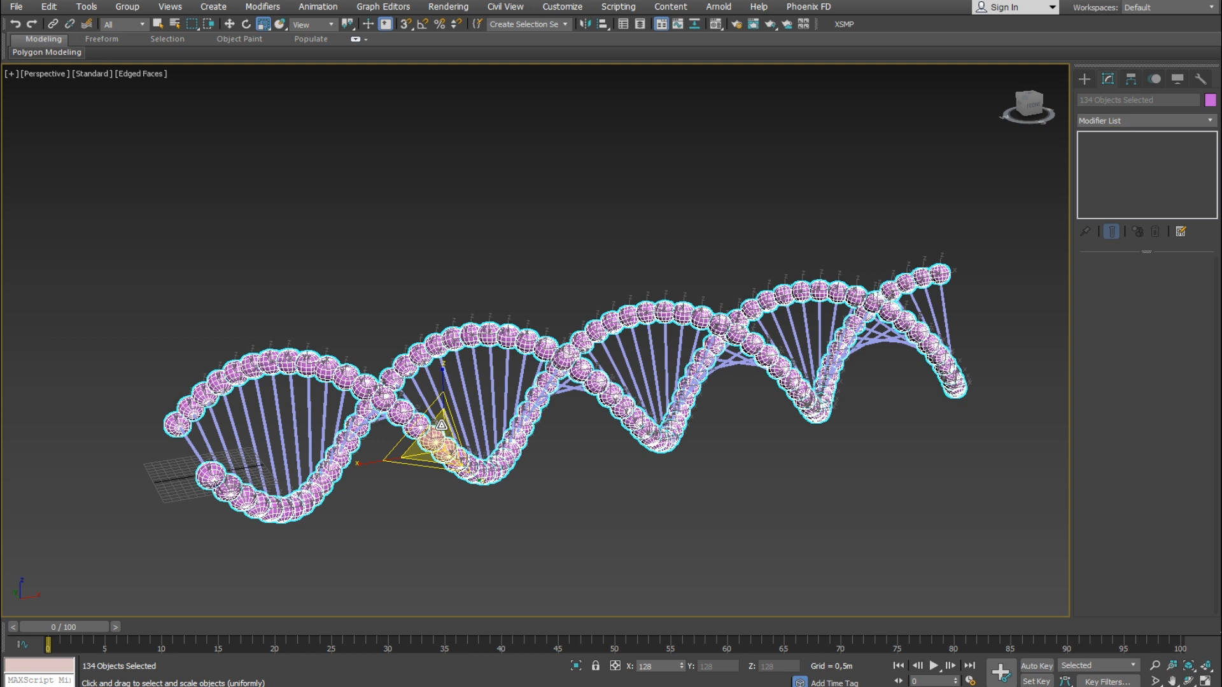
Export the selected spheres as OBJ, replacing the existing dna_sphere.obj in the export folder
{"action": "left_click", "coordinate": [16, 7]}
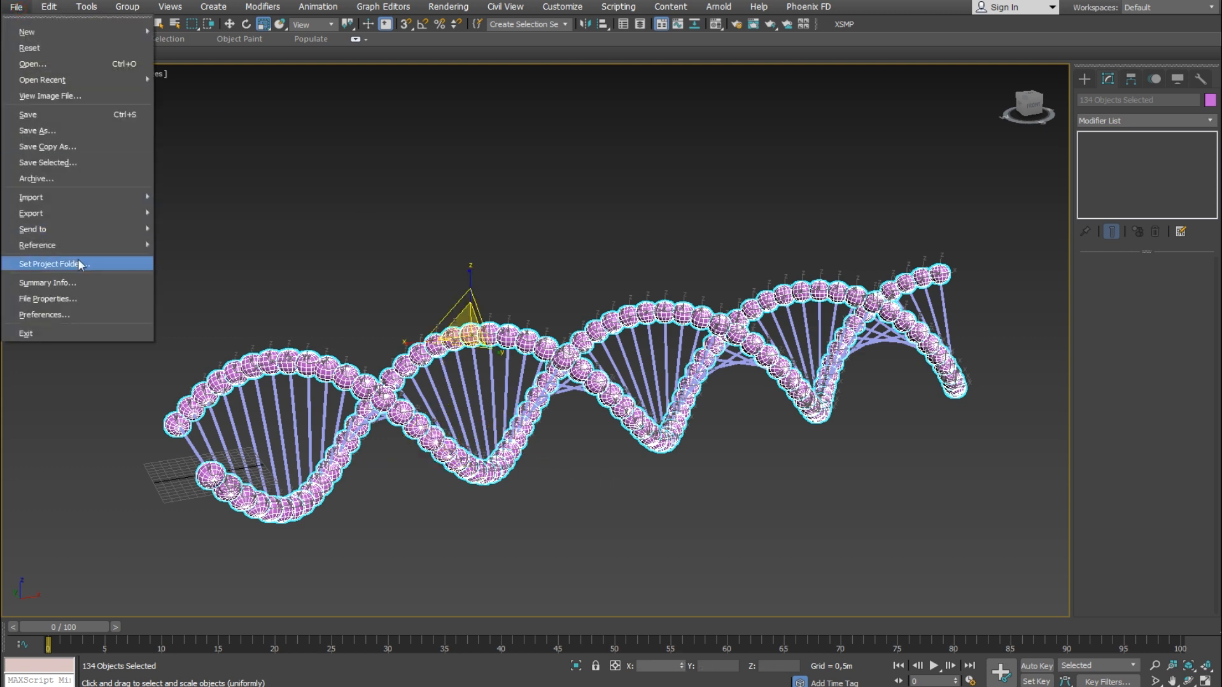
{"action": "mouse_move", "coordinate": [114, 214]}
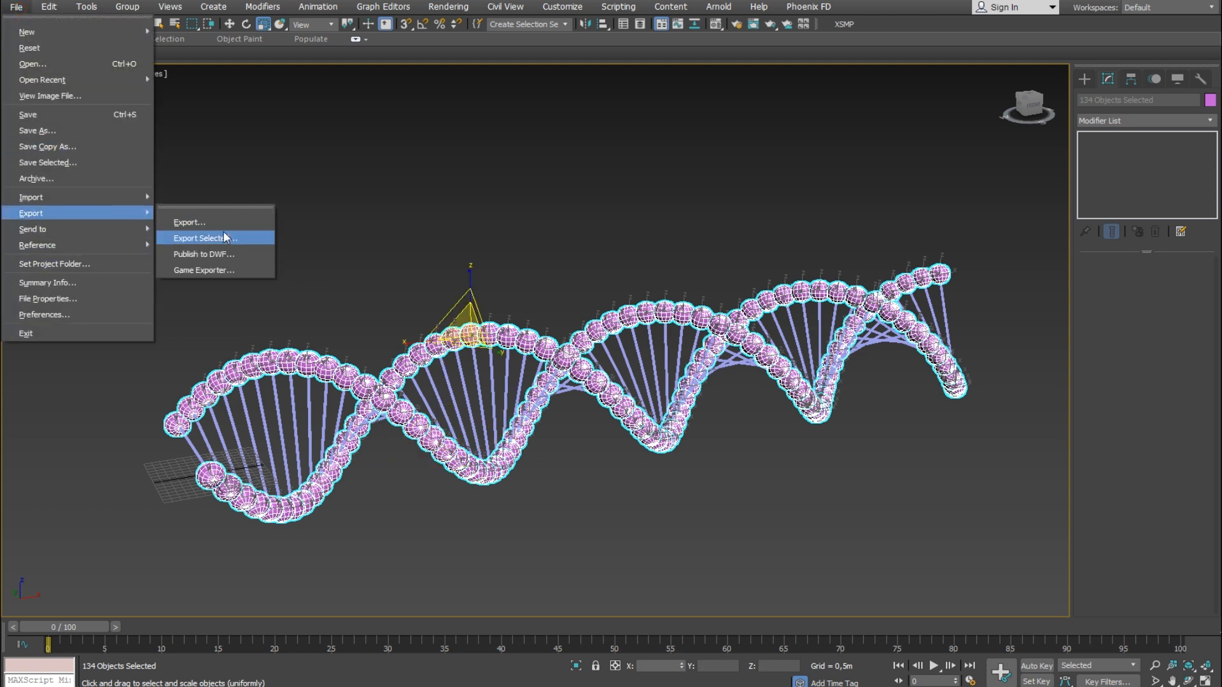
{"action": "left_click", "coordinate": [225, 238]}
{"action": "left_click", "coordinate": [154, 104]}
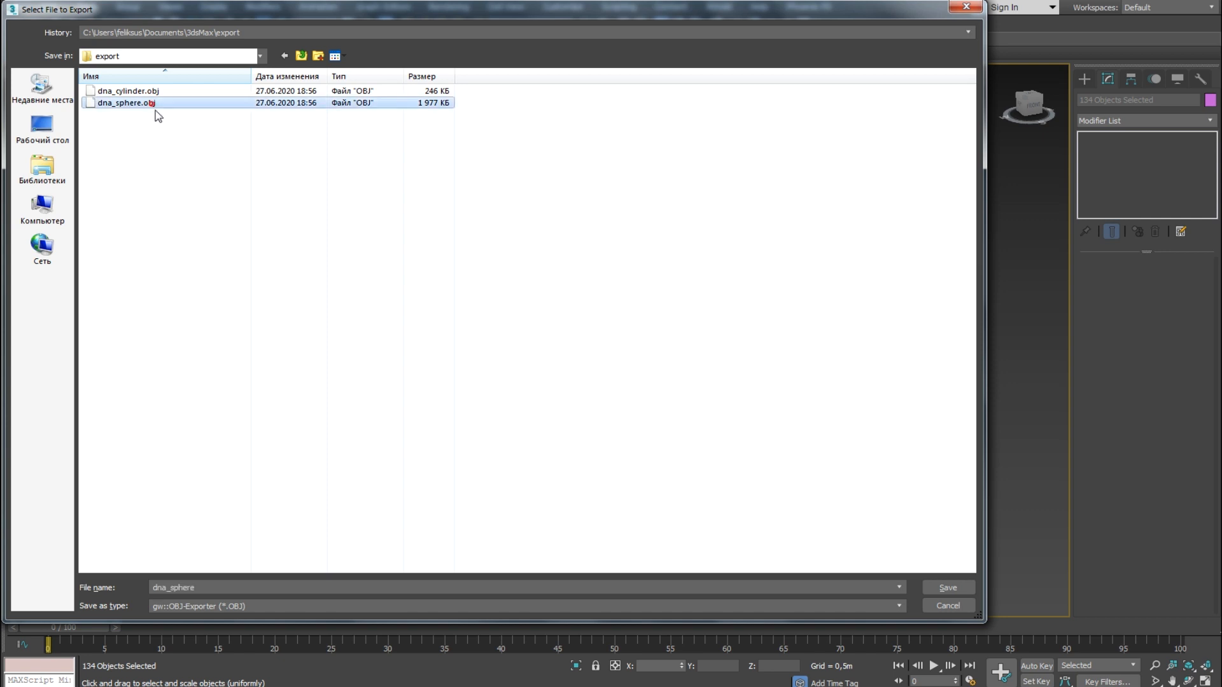
{"action": "left_click", "coordinate": [949, 588]}
{"action": "left_click", "coordinate": [674, 395]}
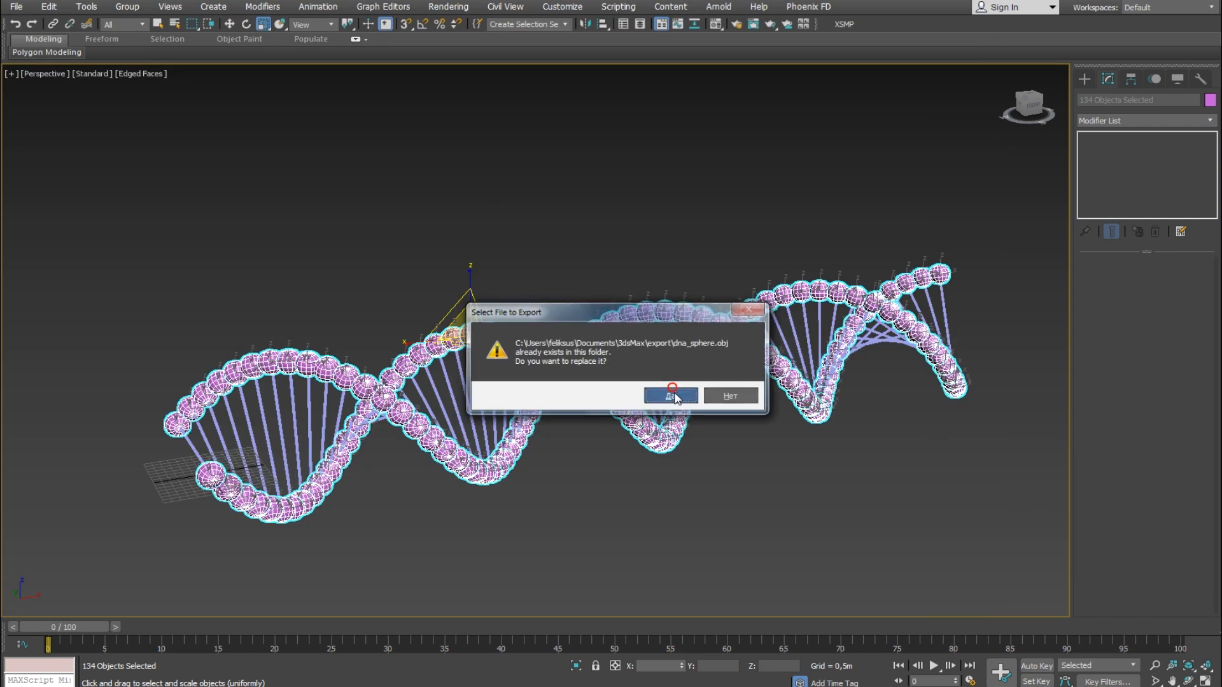
{"action": "left_click", "coordinate": [532, 457]}
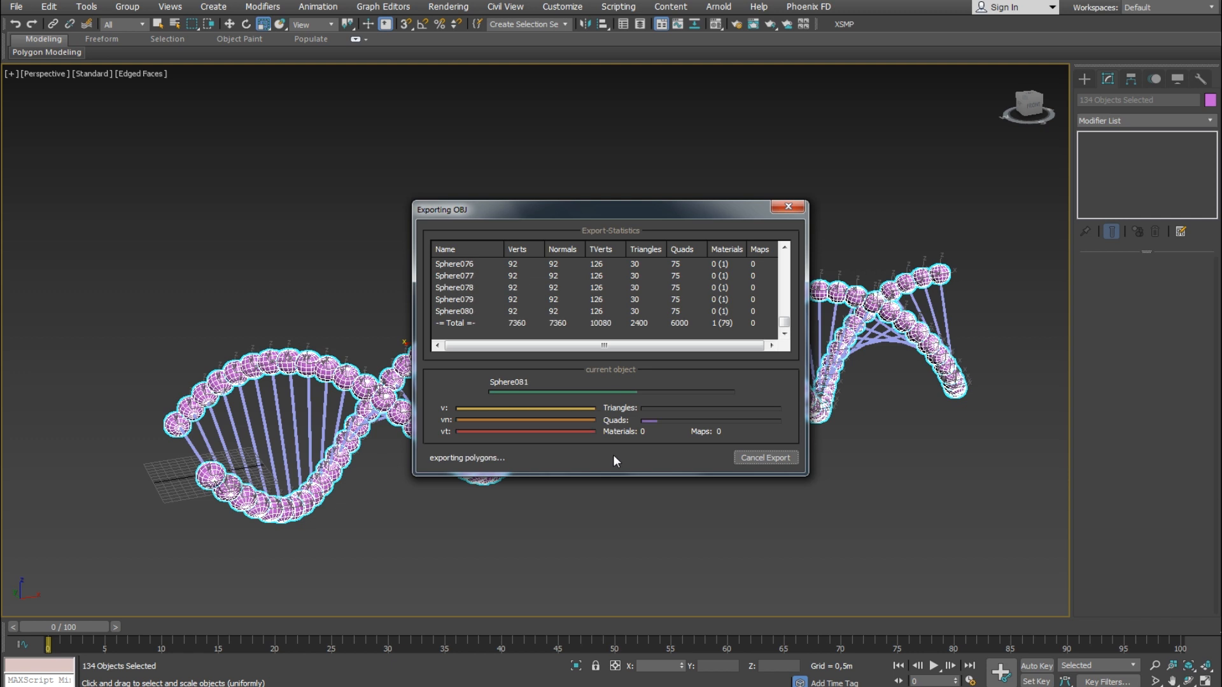
{"action": "left_click", "coordinate": [753, 460]}
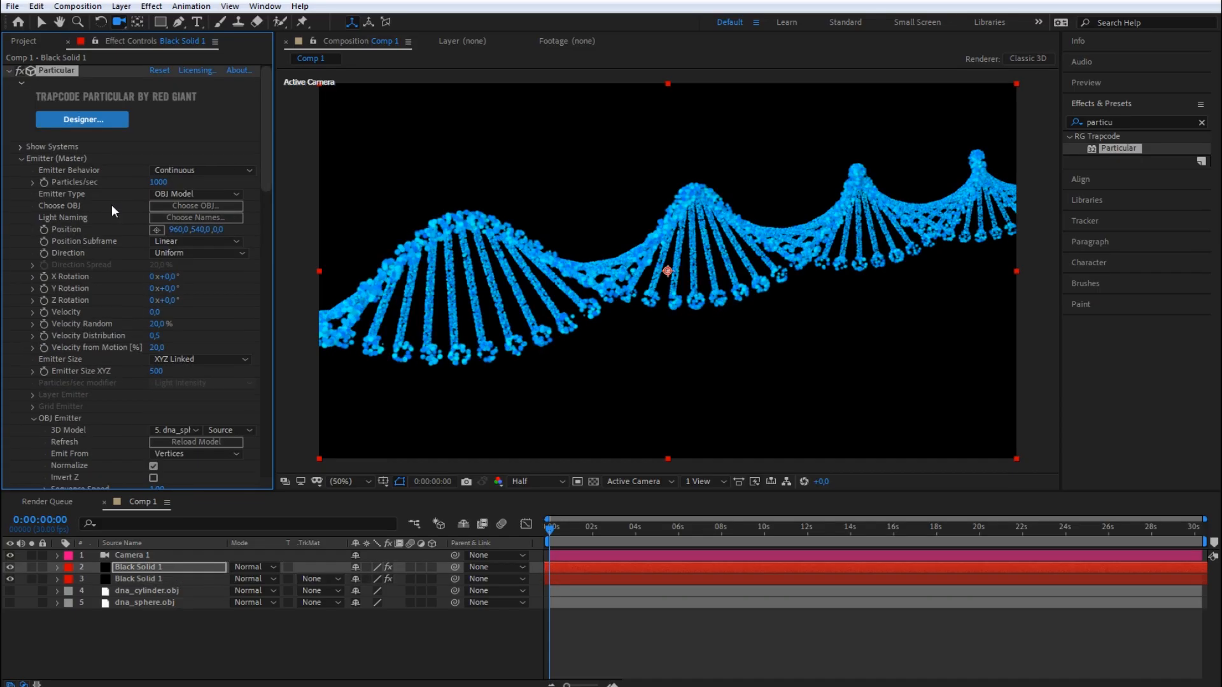
Switch back to After Effects, reload the sphere layer's OBJ model and orbit the camera around the helix
{"action": "scroll", "coordinate": [112, 204], "scroll_direction": "down", "scroll_amount": 2}
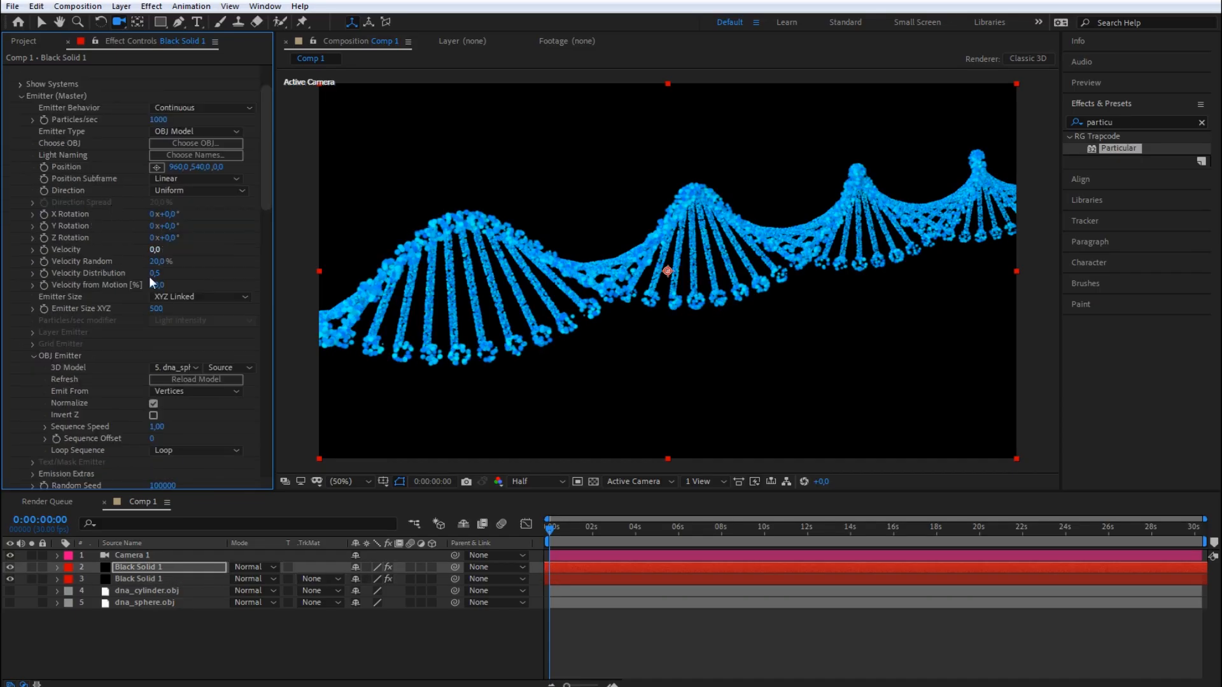
{"action": "left_click", "coordinate": [188, 380]}
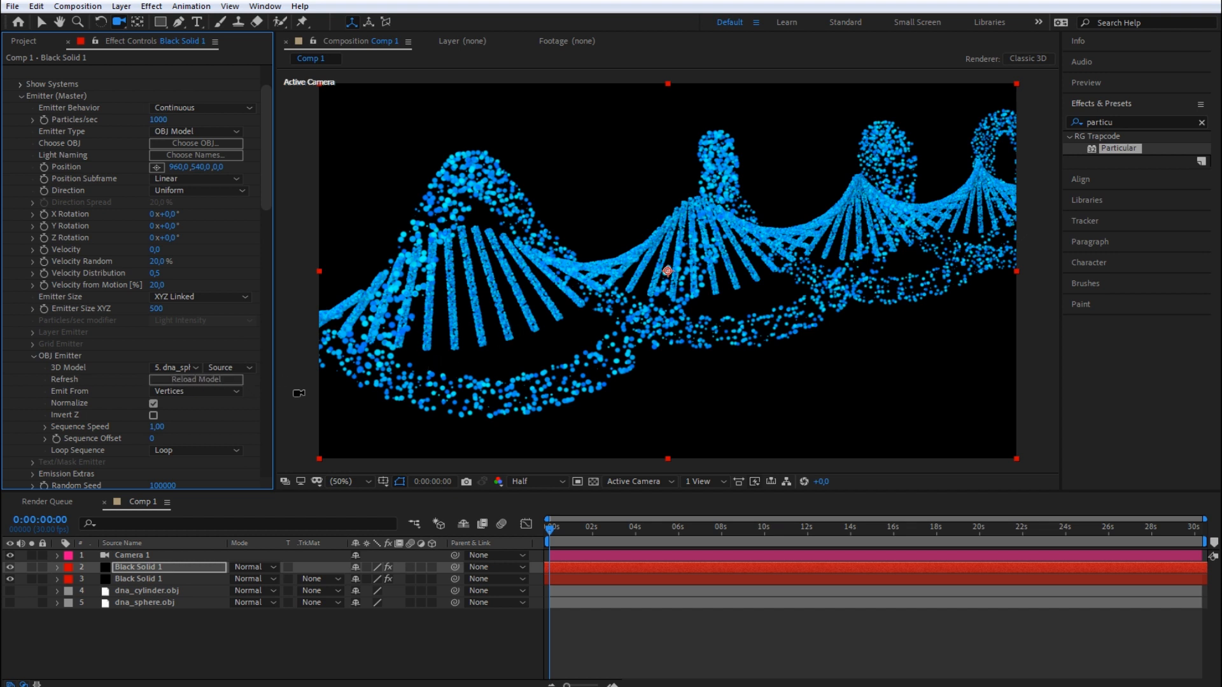
{"action": "left_click_drag", "start_coordinate": [630, 308], "coordinate": [658, 313]}
{"action": "left_click_drag", "start_coordinate": [734, 311], "coordinate": [675, 317]}
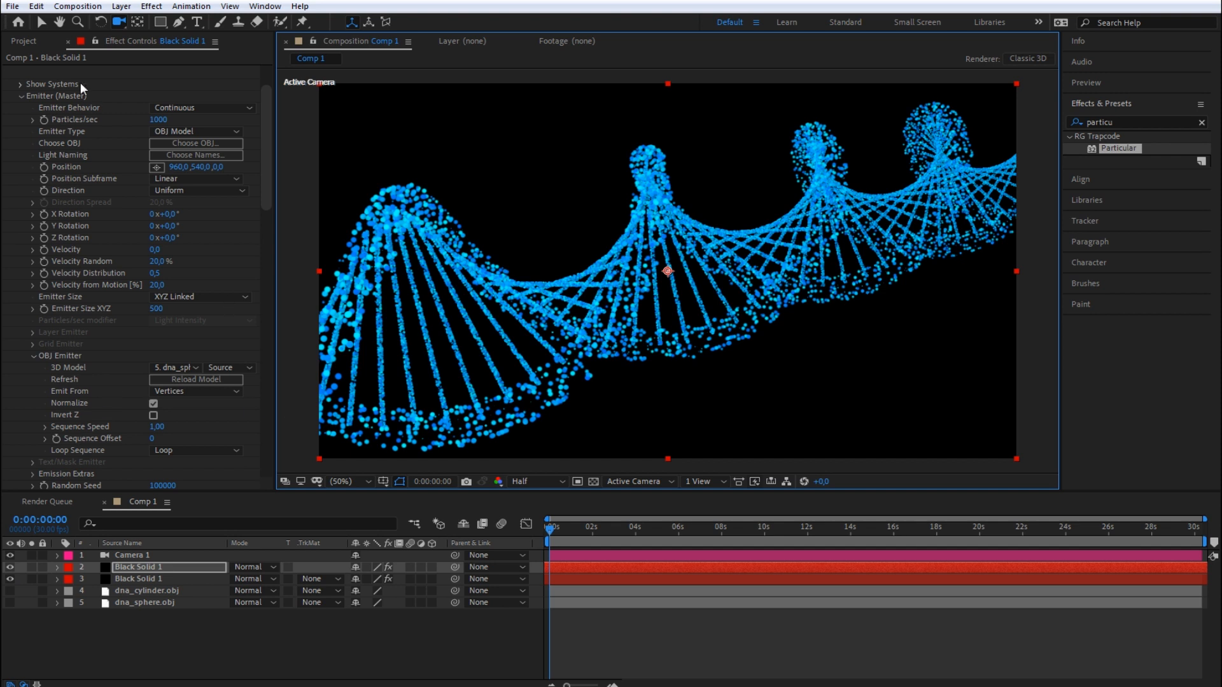
Set the sphere layer's Particles/sec to 2000
{"action": "left_click", "coordinate": [159, 121]}
{"action": "type", "text": "2000"}
{"action": "key", "text": "Return"}
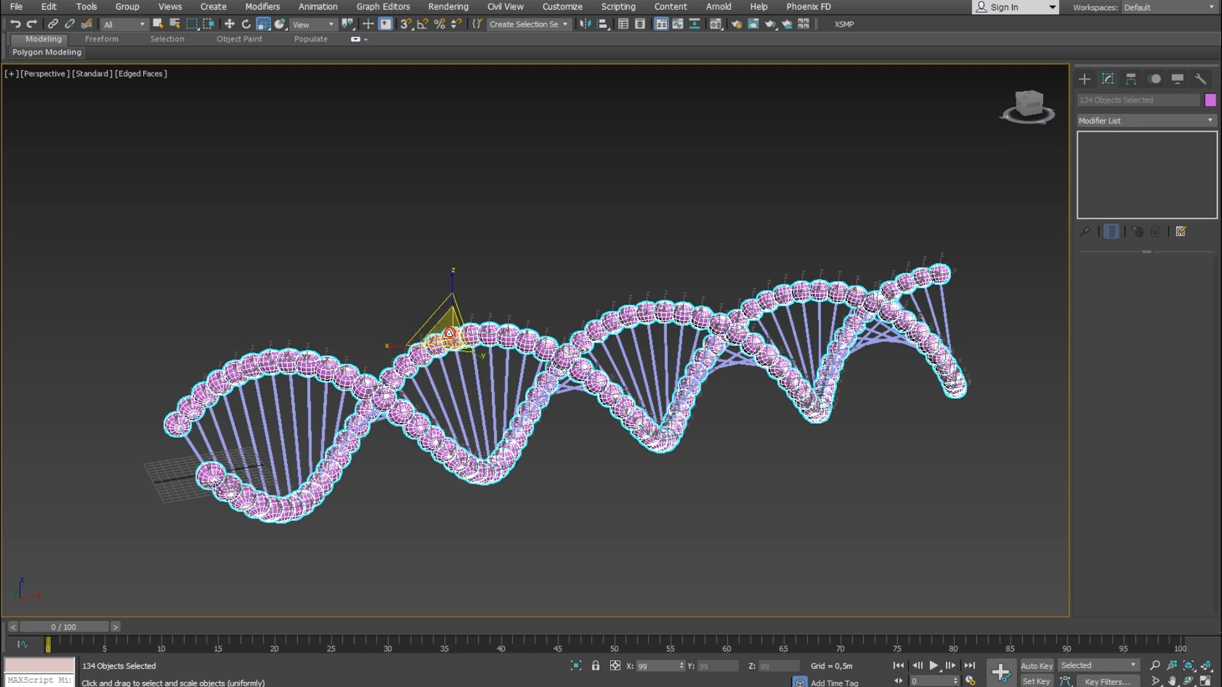
Scale the selected spheres down slightly and export them as OBJ, replacing dna_sphere.obj in the export folder
{"action": "left_click_drag", "start_coordinate": [449, 333], "coordinate": [450, 346]}
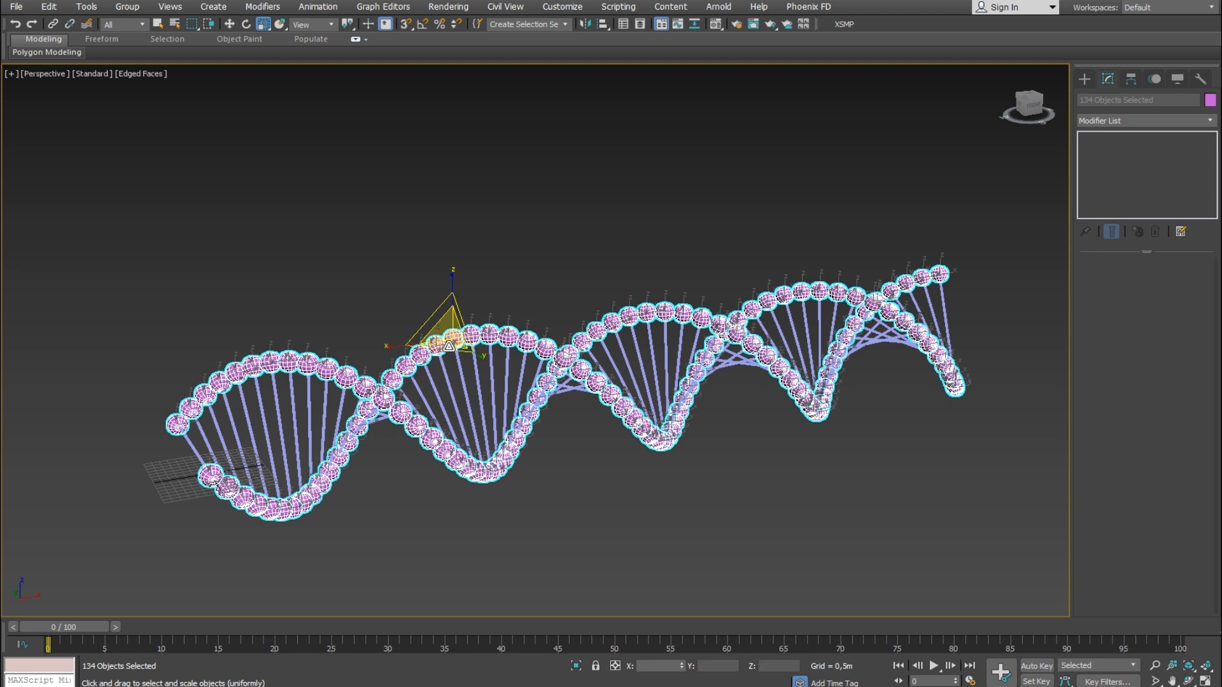
{"action": "left_click", "coordinate": [16, 6]}
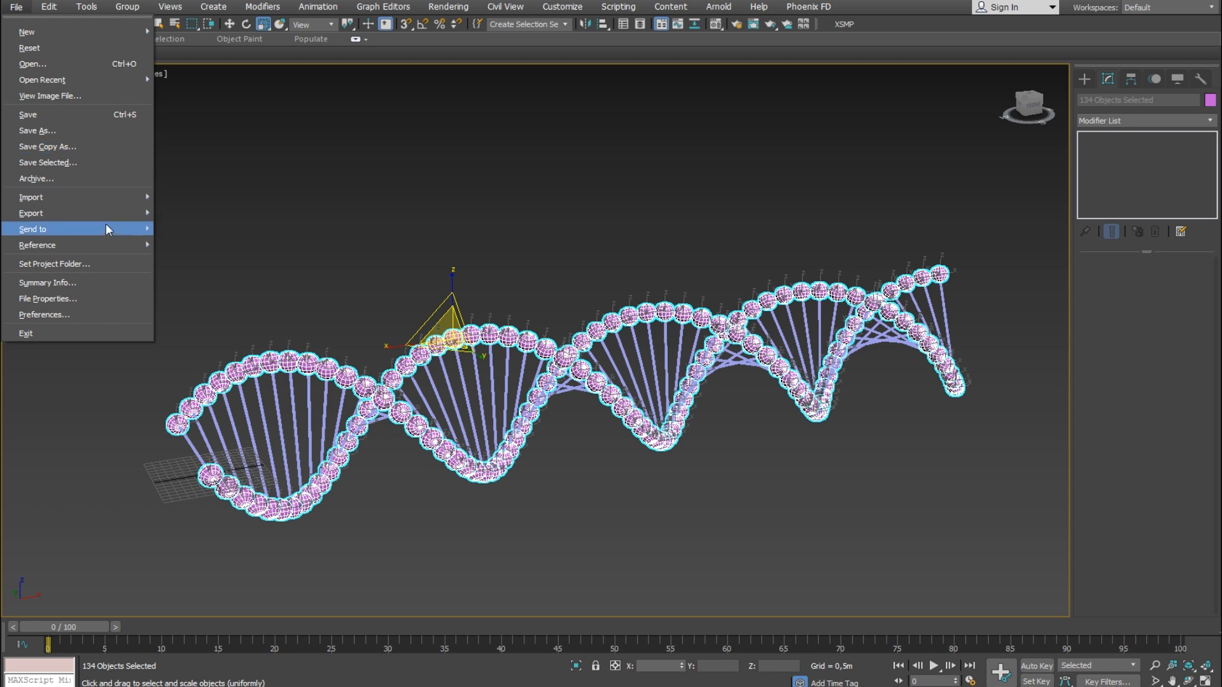
{"action": "mouse_move", "coordinate": [116, 217]}
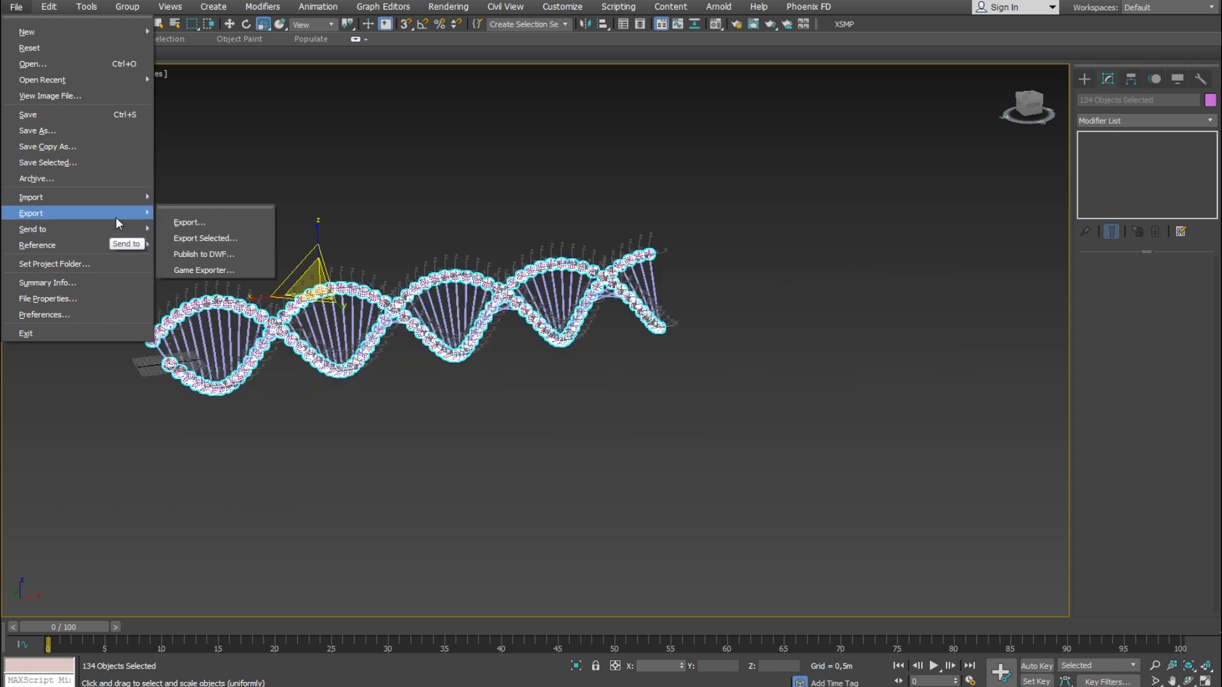
{"action": "left_click", "coordinate": [205, 236]}
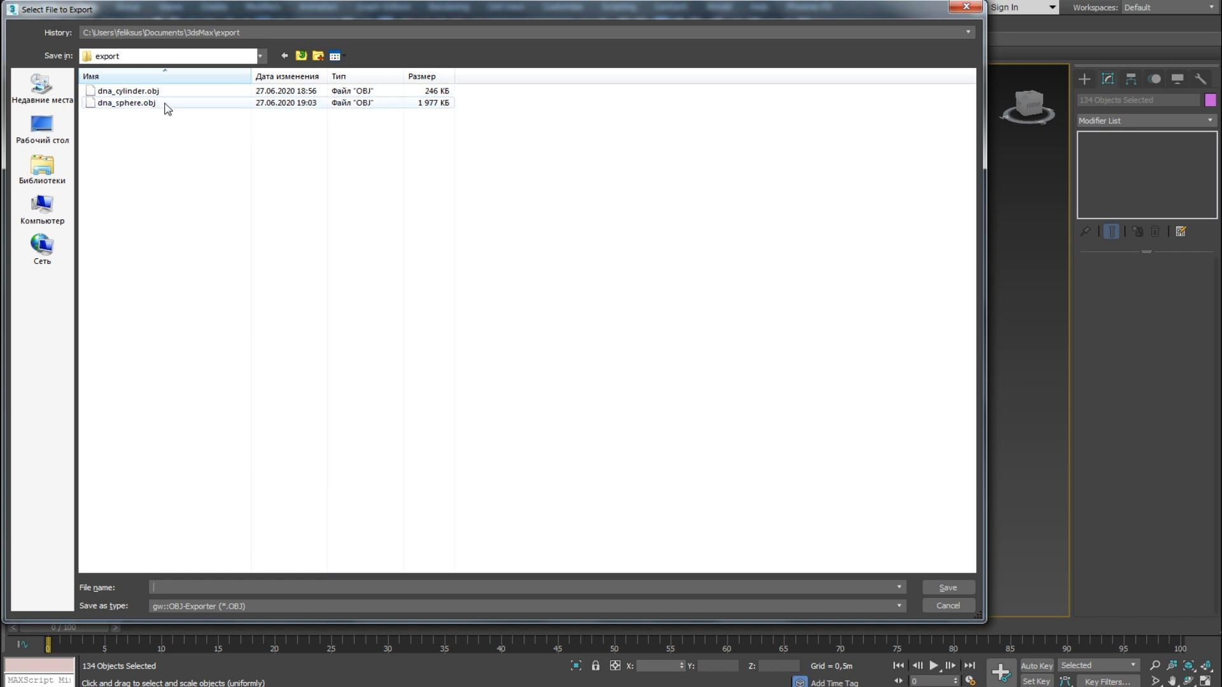
{"action": "left_click", "coordinate": [169, 105]}
{"action": "left_click", "coordinate": [948, 588]}
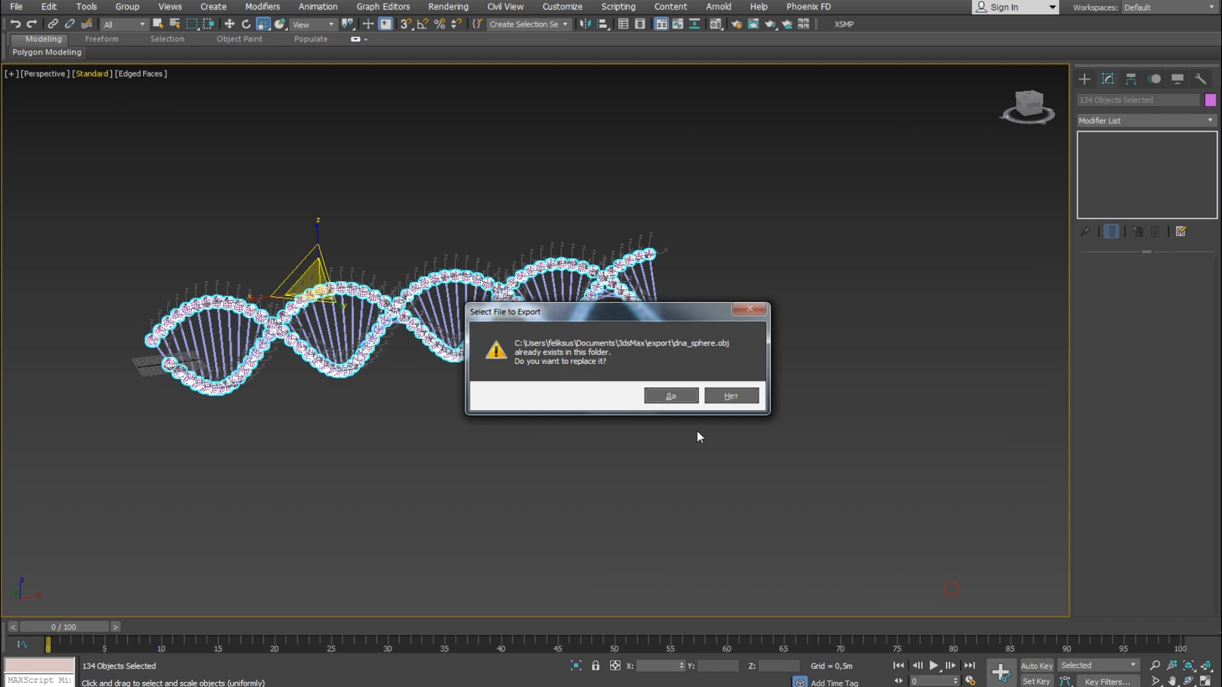
{"action": "left_click", "coordinate": [665, 396]}
{"action": "left_click", "coordinate": [534, 453]}
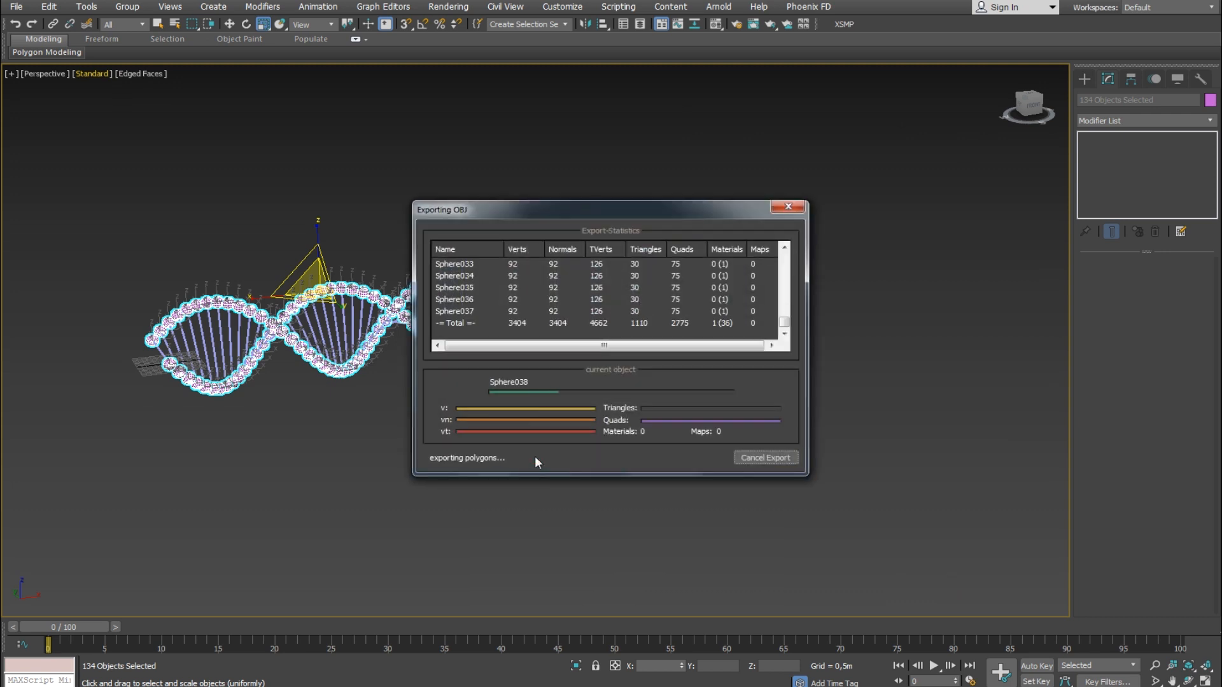
{"action": "left_click", "coordinate": [750, 454]}
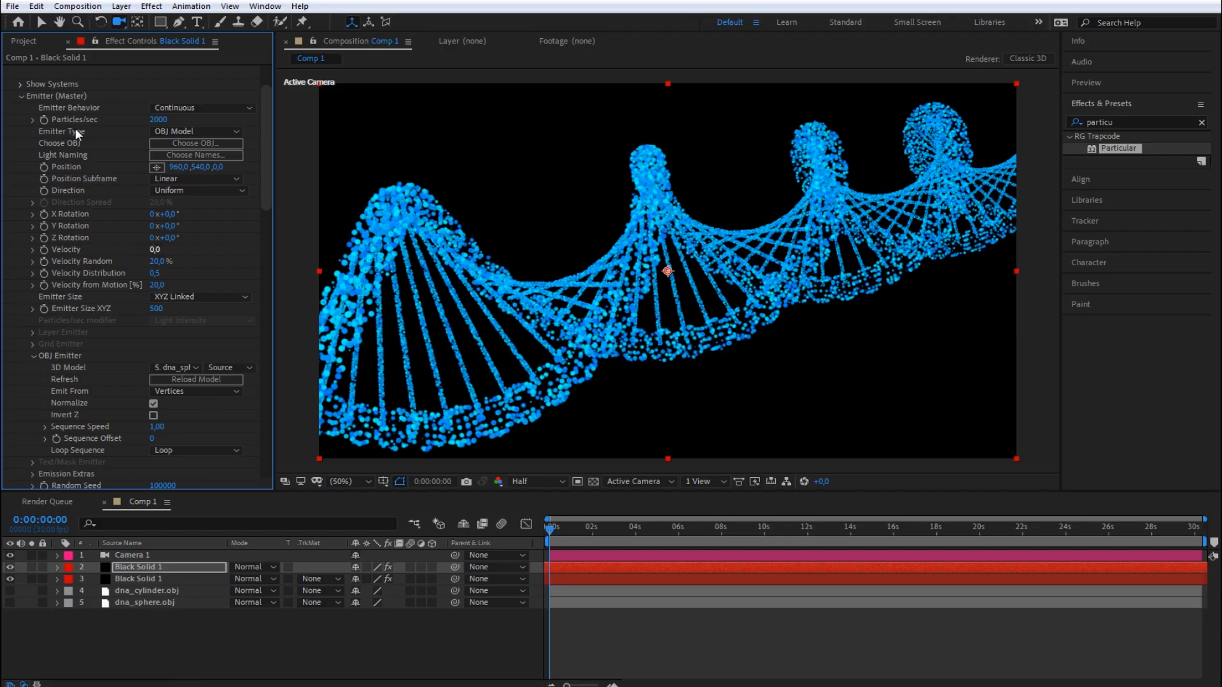
Switch to After Effects, reload the dna_sphere.obj footage and reload the OBJ model in the sphere layer's emitter
{"action": "left_click", "coordinate": [57, 193]}
{"action": "right_click", "coordinate": [64, 194]}
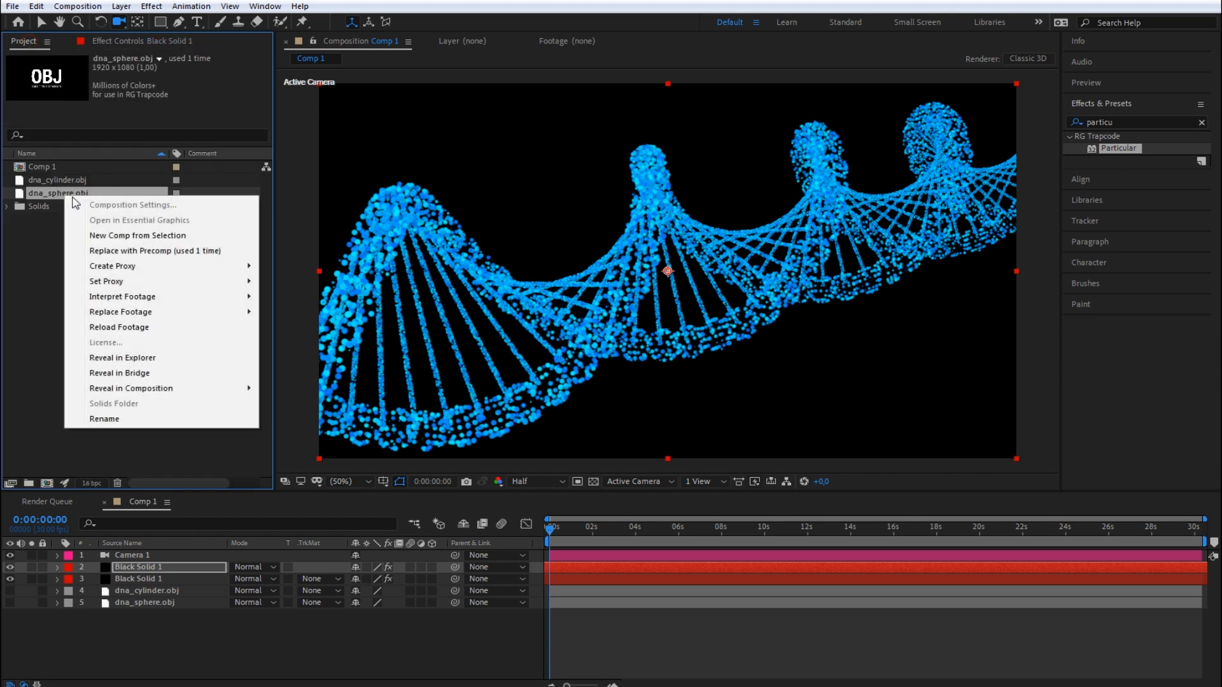
{"action": "left_click", "coordinate": [144, 327]}
{"action": "left_click", "coordinate": [148, 41]}
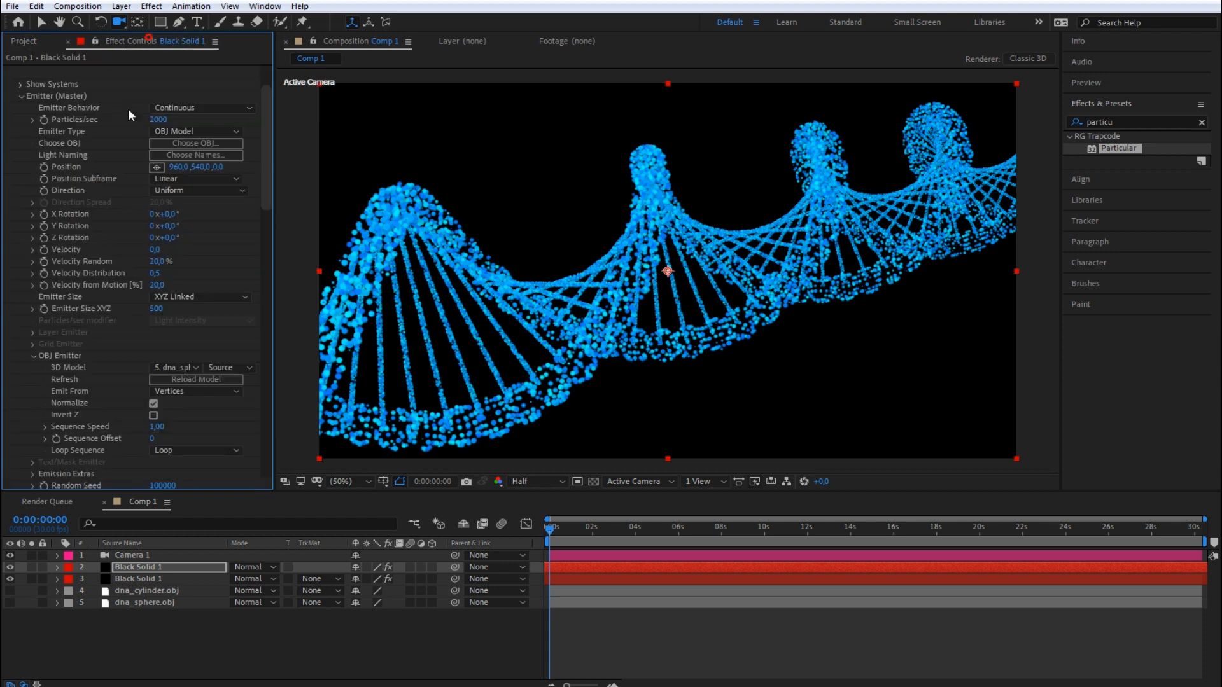
{"action": "left_click", "coordinate": [189, 380]}
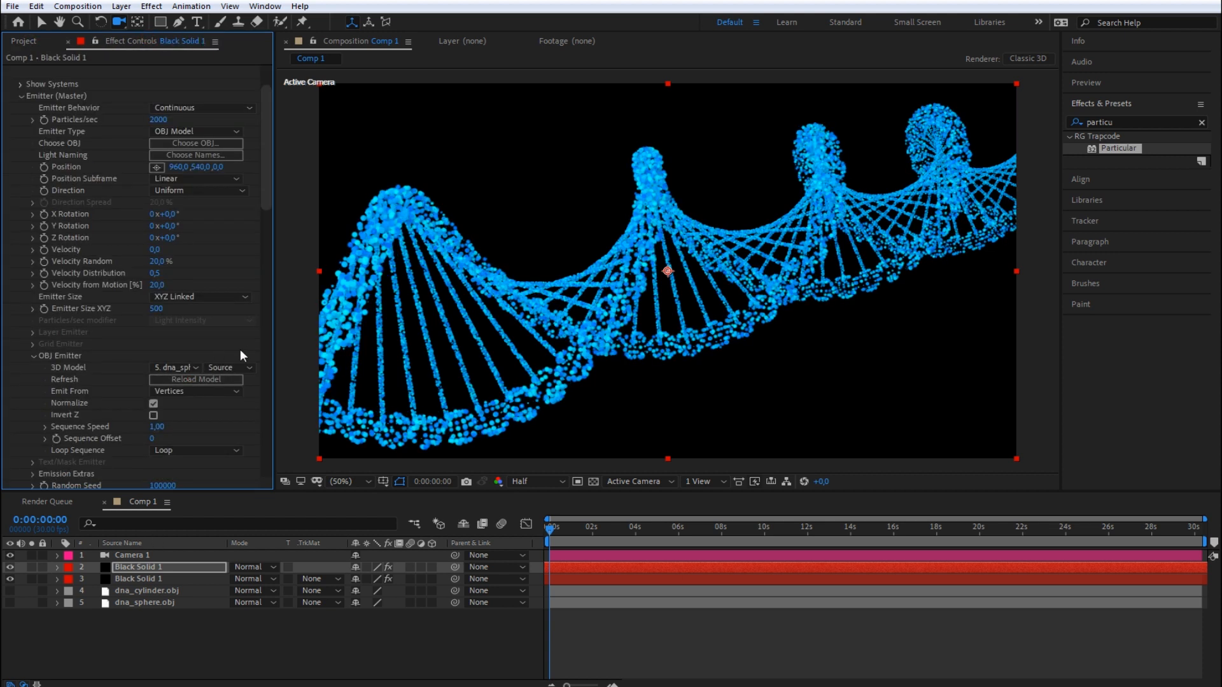
Try emitter Velocity values of 1 and 0,5 on the sphere layer
{"action": "scroll", "coordinate": [147, 280], "scroll_direction": "up", "scroll_amount": 2}
{"action": "left_click", "coordinate": [156, 281]}
{"action": "type", "text": "1"}
{"action": "key", "text": "Return"}
{"action": "left_click", "coordinate": [156, 282]}
{"action": "type", "text": "0,5"}
{"action": "key", "text": "Return"}
Set the sphere layer's emitter Velocity to 0,1 and preview the animation
{"action": "left_click", "coordinate": [155, 280]}
{"action": "type", "text": "0,1"}
{"action": "key", "text": "Return"}
{"action": "left_click", "coordinate": [159, 316]}
{"action": "key", "text": "Return"}
{"action": "key", "text": "space"}
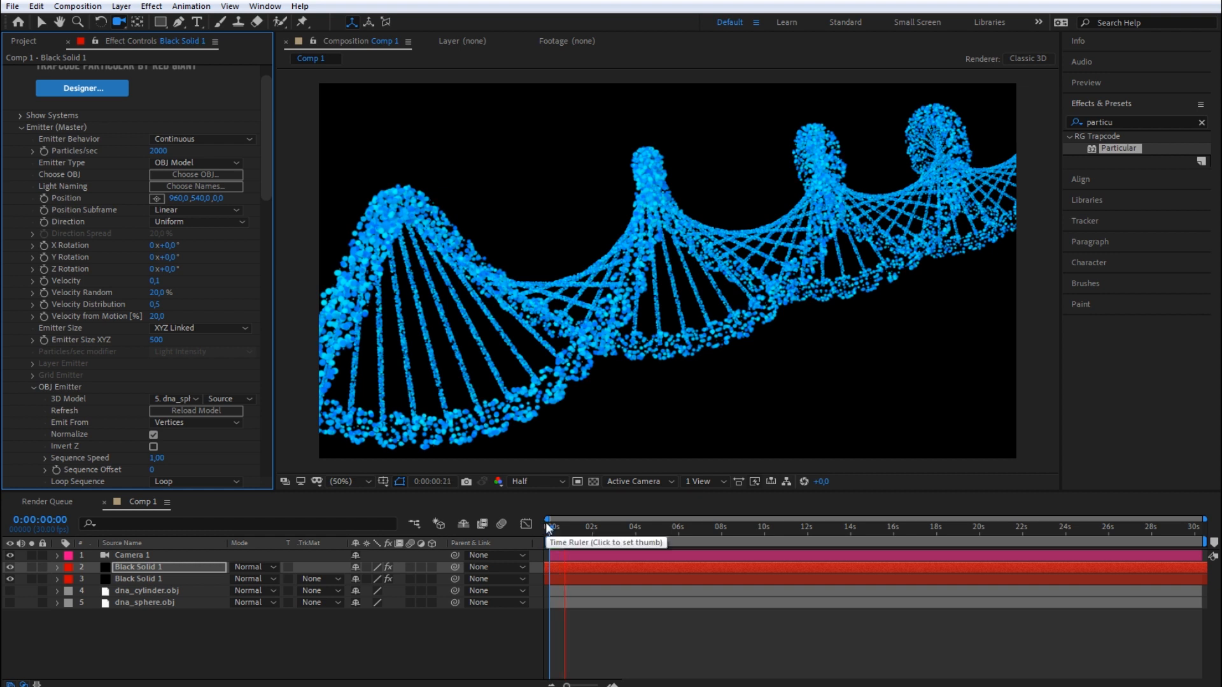
{"action": "key", "text": "space"}
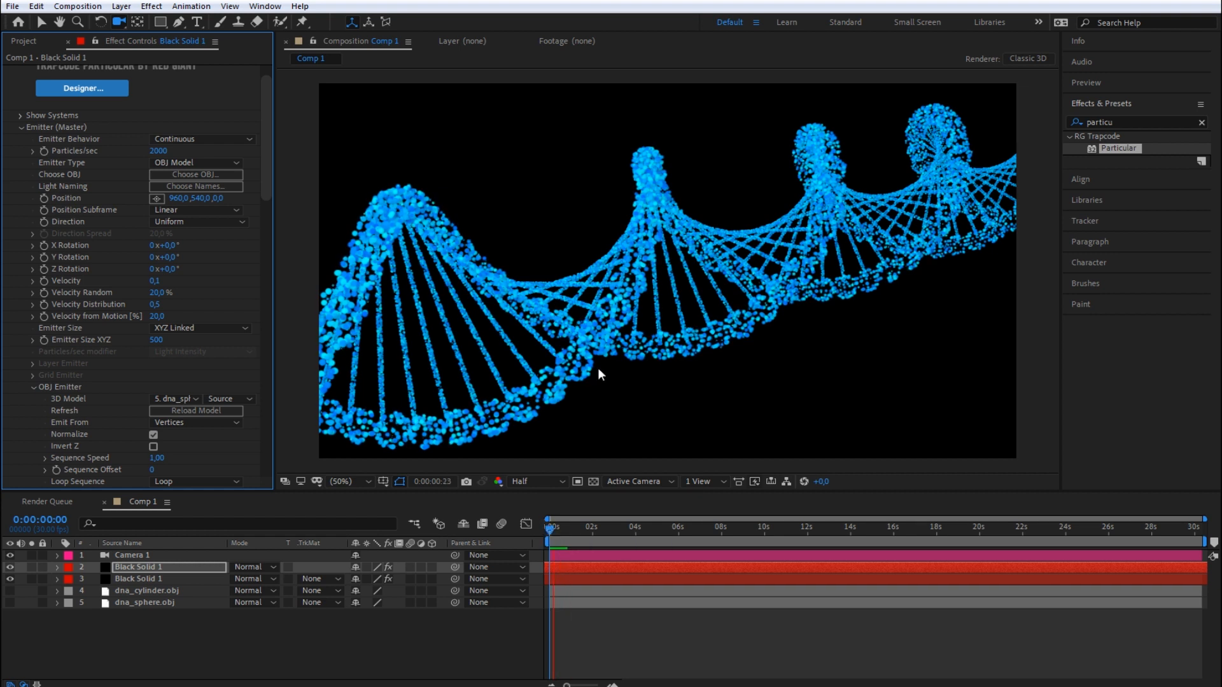
Set the sphere layer's emitter Velocity to 0,2 and preview the particle motion
{"action": "key", "text": "space"}
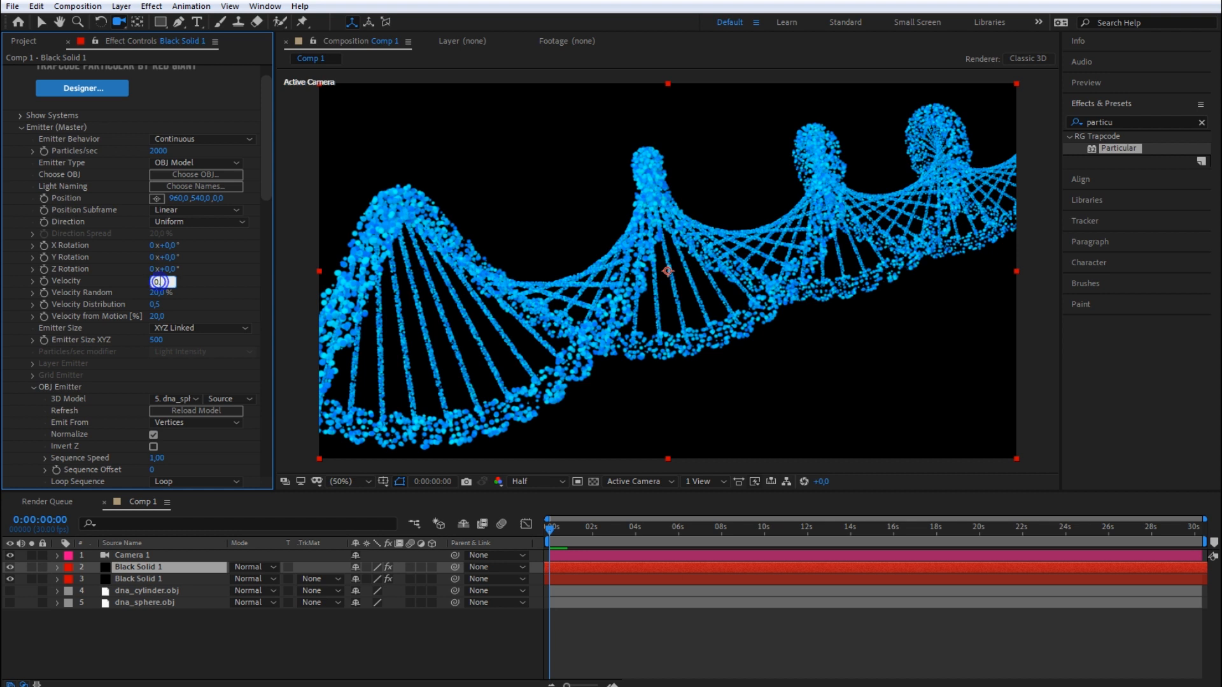
{"action": "key", "text": "Return"}
{"action": "key", "text": "space"}
{"action": "left_click", "coordinate": [554, 532]}
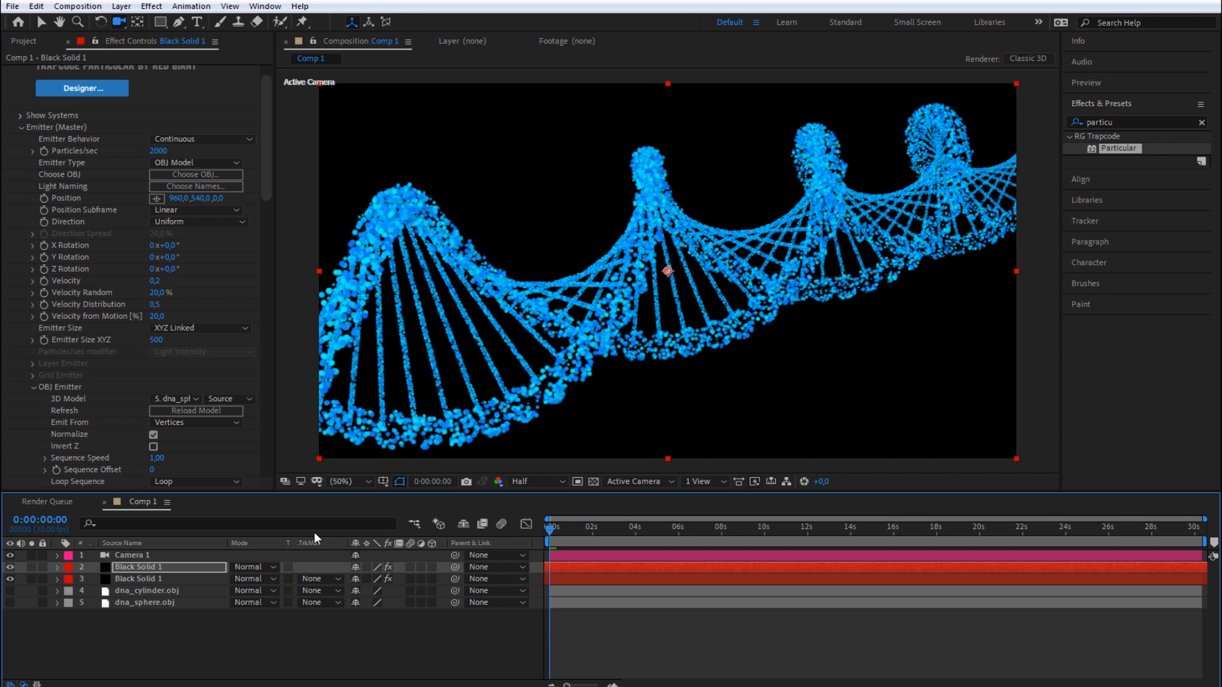
Find the Stylize Glow effect and apply it to the sphere layer
{"action": "double_click", "coordinate": [1124, 122]}
{"action": "type", "text": "glow"}
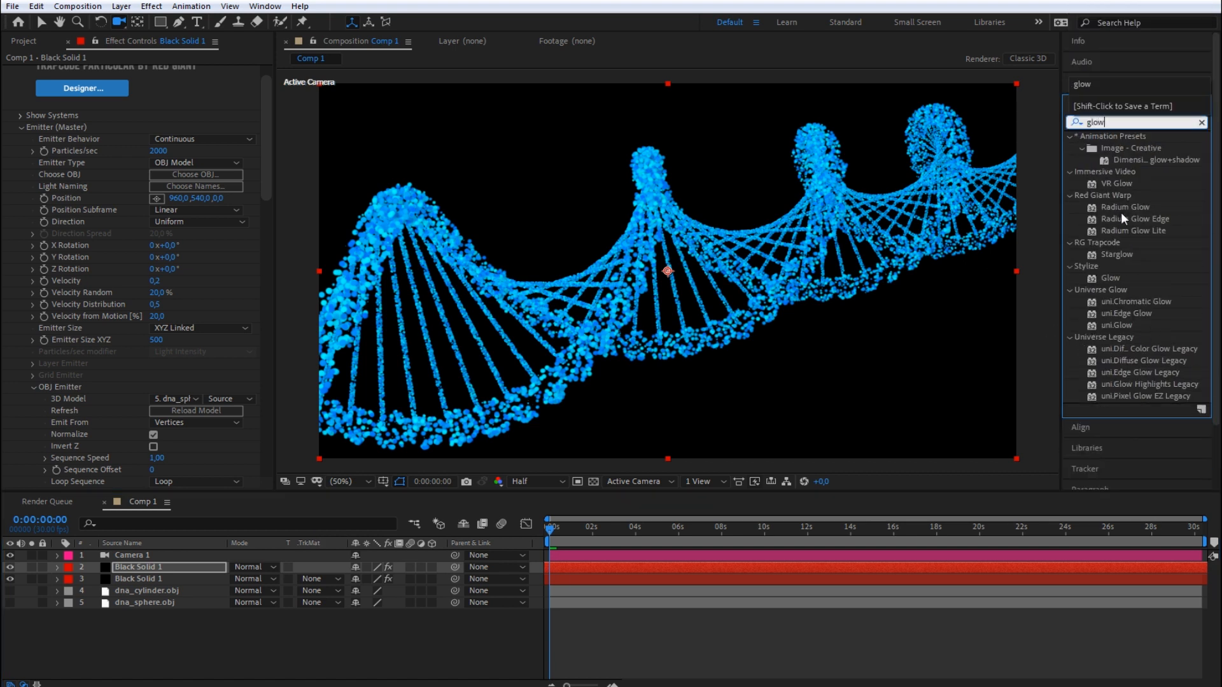
{"action": "double_click", "coordinate": [1111, 278]}
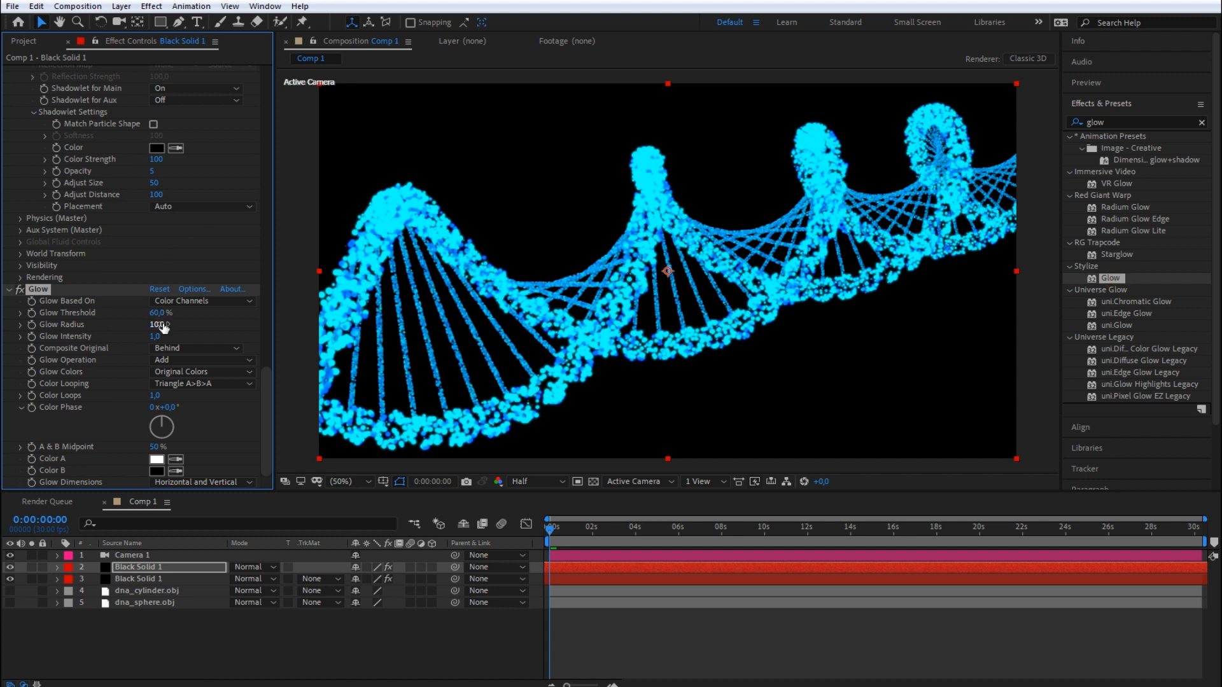
Raise the Glow Threshold, widen the Glow Radius to 401 and set the Glow Intensity to 1,4
{"action": "left_click_drag", "start_coordinate": [157, 312], "coordinate": [249, 320]}
{"action": "left_click_drag", "start_coordinate": [157, 325], "coordinate": [287, 324]}
{"action": "left_click_drag", "start_coordinate": [397, 329], "coordinate": [420, 326]}
{"action": "left_click_drag", "start_coordinate": [155, 336], "coordinate": [210, 308]}
{"action": "left_click", "coordinate": [21, 290]}
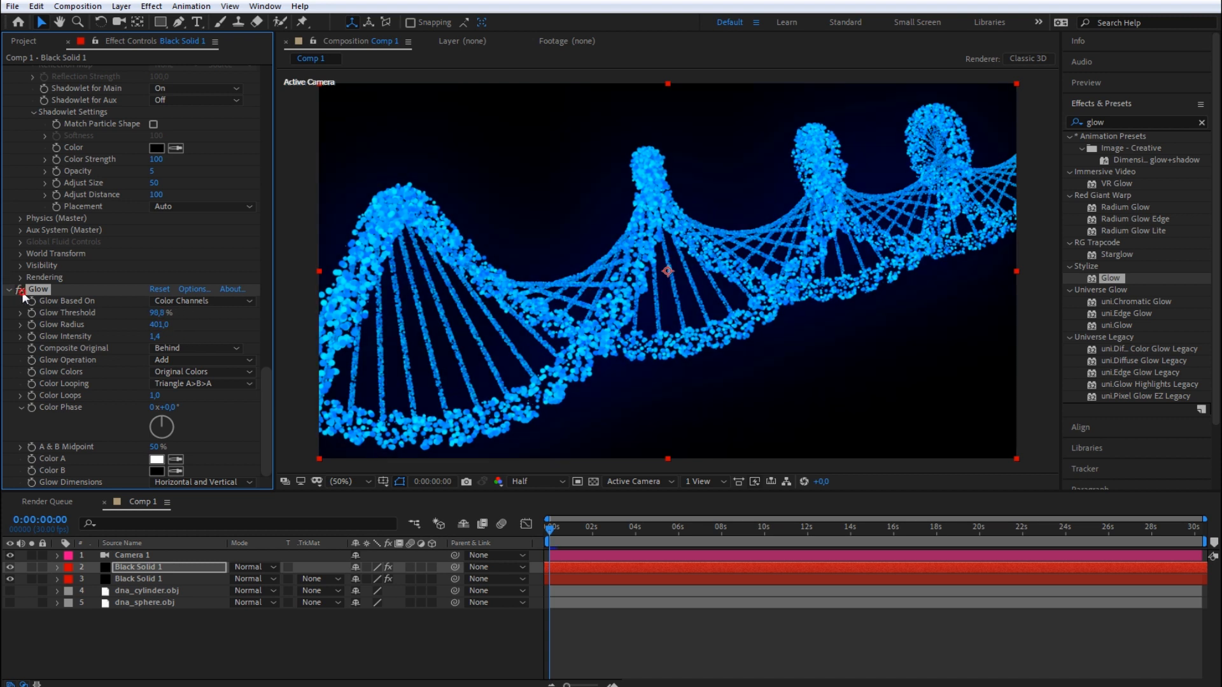
Set the Glow Threshold to 84,3 % and Glow Radius to 164, and compare the helix with the glow off and on
{"action": "left_click_drag", "start_coordinate": [157, 313], "coordinate": [4, 332]}
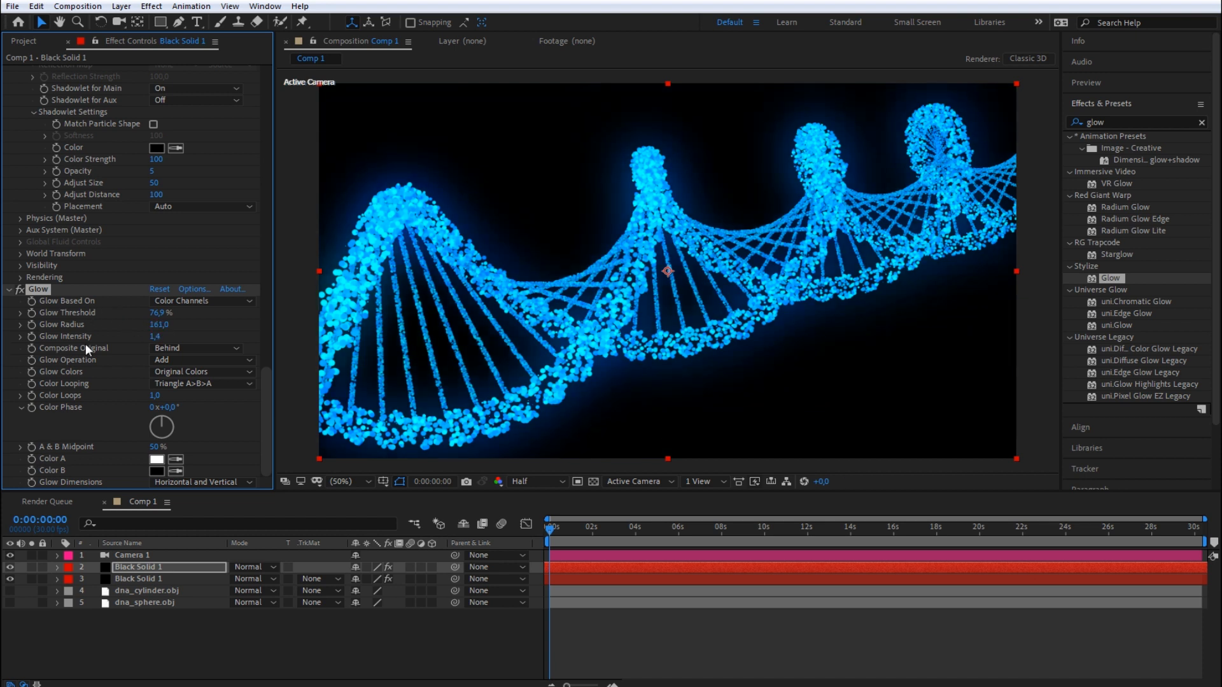
{"action": "left_click_drag", "start_coordinate": [159, 325], "coordinate": [270, 319]}
{"action": "left_click_drag", "start_coordinate": [159, 313], "coordinate": [164, 311]}
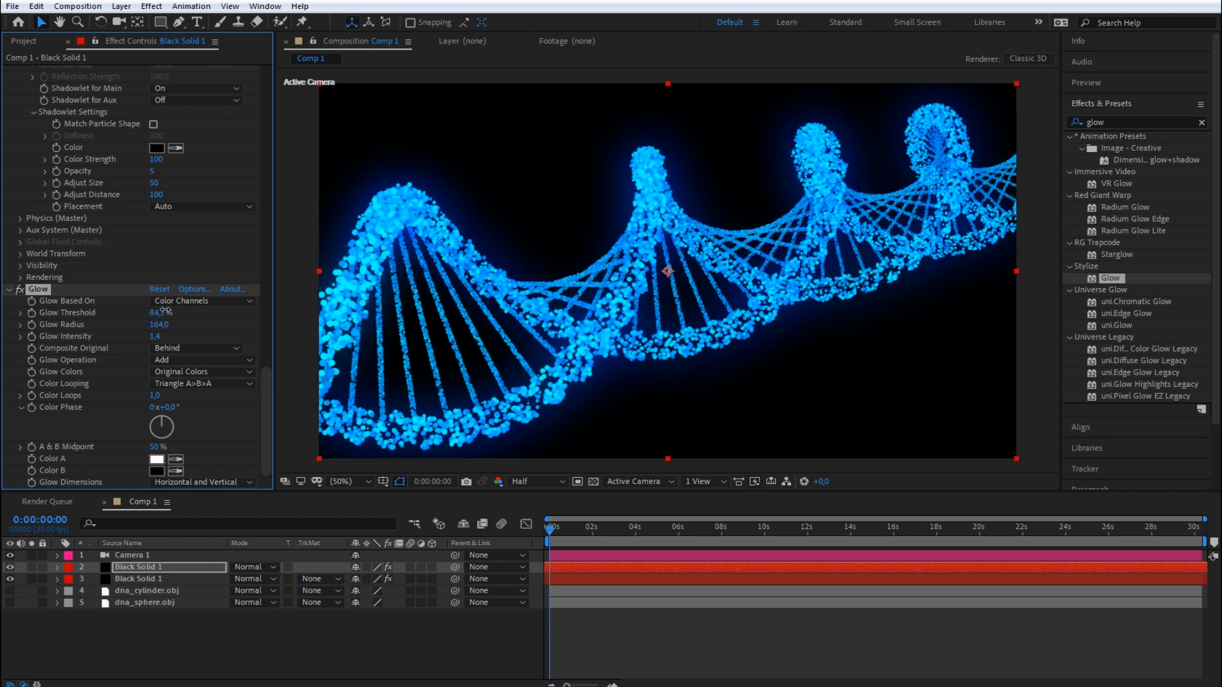
{"action": "left_click", "coordinate": [22, 290]}
{"action": "left_click", "coordinate": [21, 290]}
{"action": "left_click", "coordinate": [21, 291]}
{"action": "left_click", "coordinate": [21, 291]}
Duplicate the glowing sphere layer and remove the Glow effect from the copy
{"action": "key", "text": "Return"}
{"action": "key", "text": "ctrl+d"}
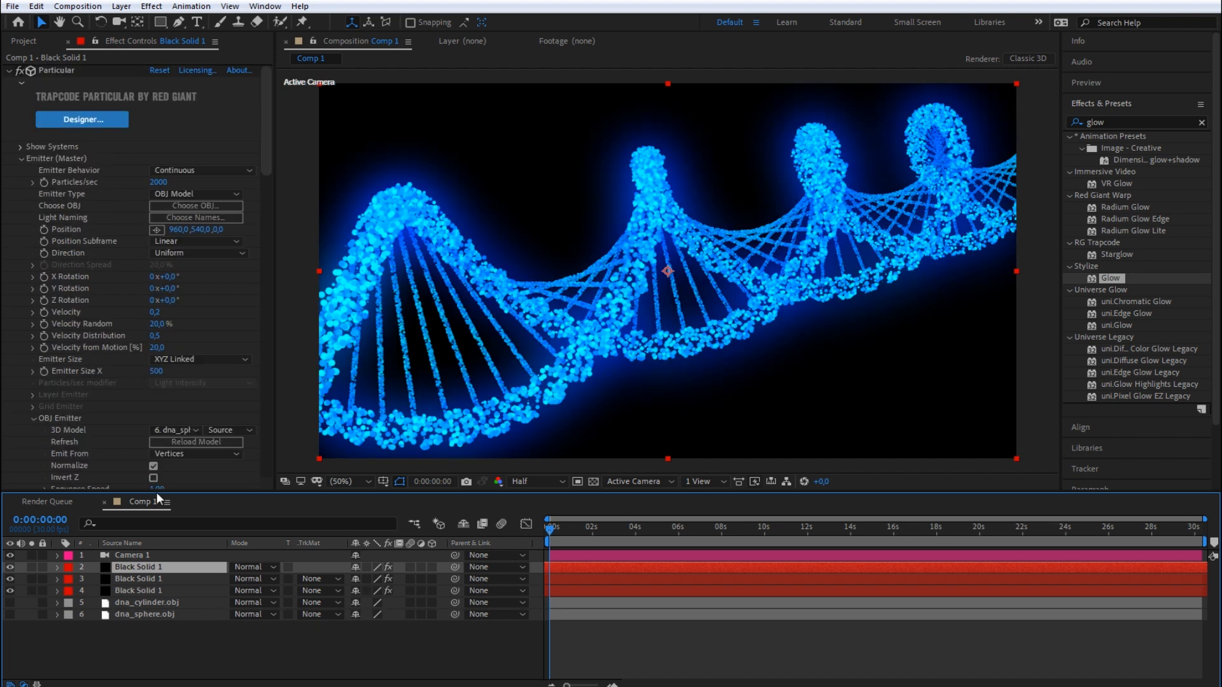
{"action": "scroll", "coordinate": [153, 299], "scroll_direction": "down", "scroll_amount": 15}
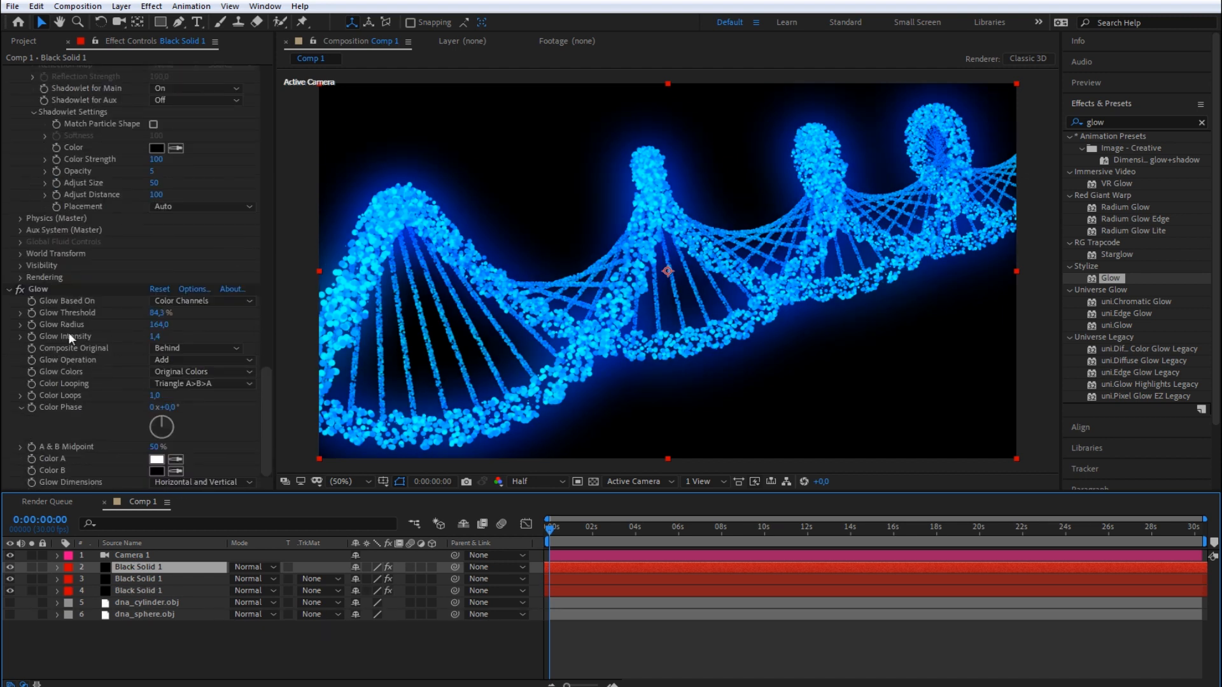
{"action": "scroll", "coordinate": [45, 291], "scroll_direction": "up", "scroll_amount": 10}
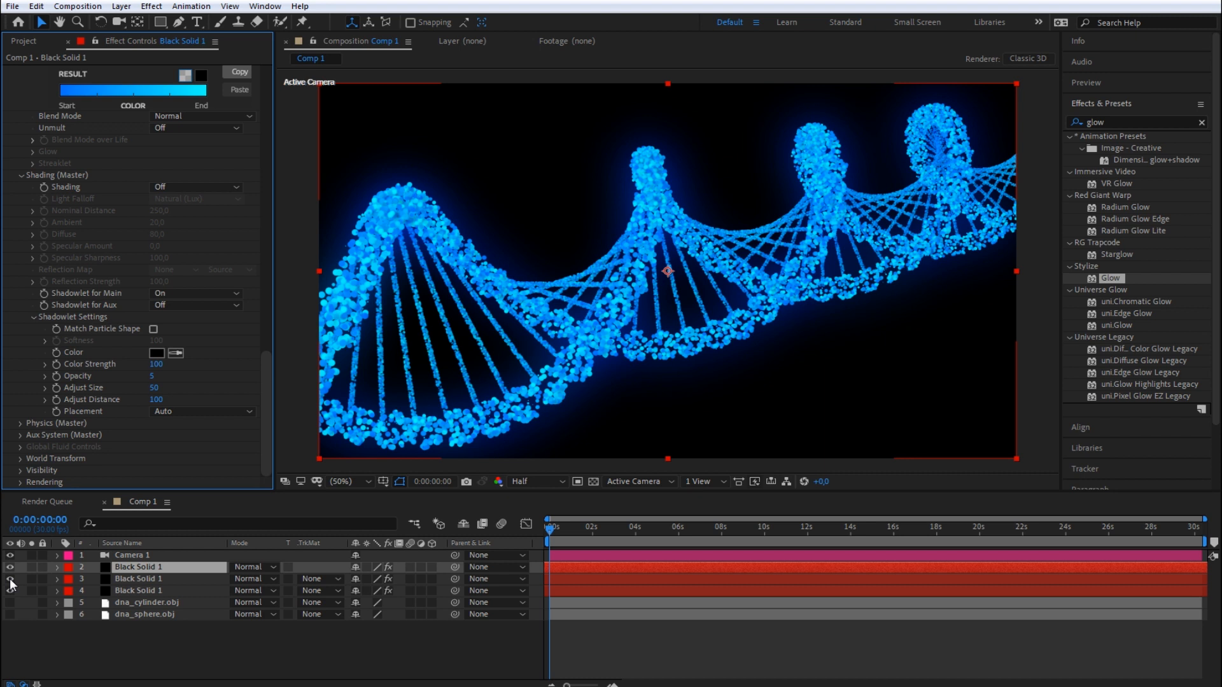
{"action": "scroll", "coordinate": [133, 273], "scroll_direction": "up", "scroll_amount": 3}
{"action": "scroll", "coordinate": [133, 273], "scroll_direction": "up", "scroll_amount": 10}
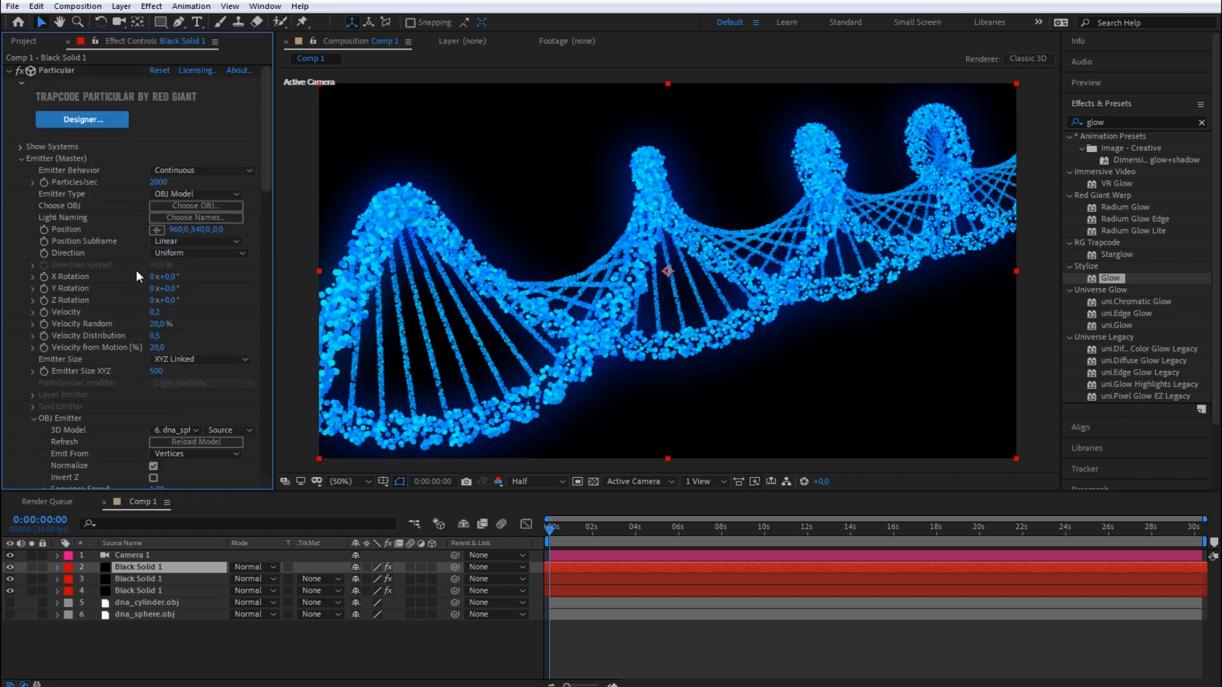
Raise the duplicate sphere layer's emitter Velocity to 10, solo the layer and preview it
{"action": "left_click_drag", "start_coordinate": [155, 317], "coordinate": [215, 327]}
{"action": "left_click", "coordinate": [31, 567]}
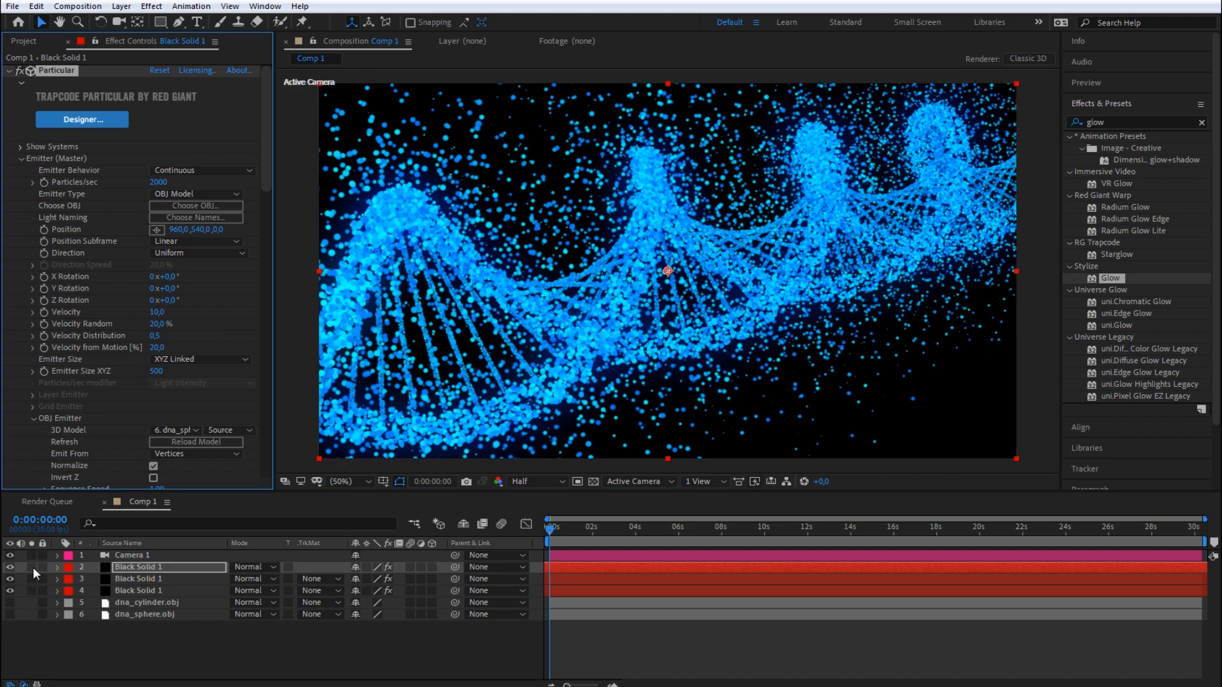
{"action": "key", "text": "space"}
Try a Velocity of 5 on the soloed duplicate, settle on 3 and preview the scattered particles
{"action": "left_click", "coordinate": [156, 313]}
{"action": "type", "text": "5"}
{"action": "key", "text": "Return"}
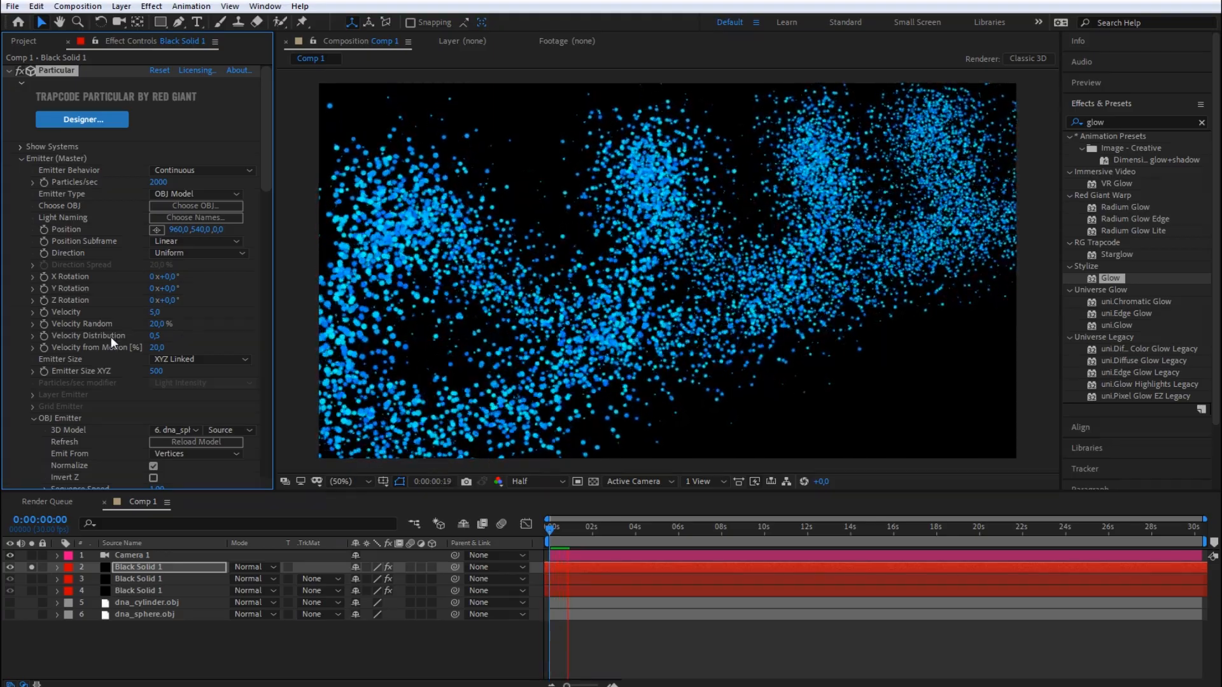
{"action": "left_click", "coordinate": [154, 312]}
{"action": "type", "text": "3"}
{"action": "key", "text": "Return"}
{"action": "key", "text": "space"}
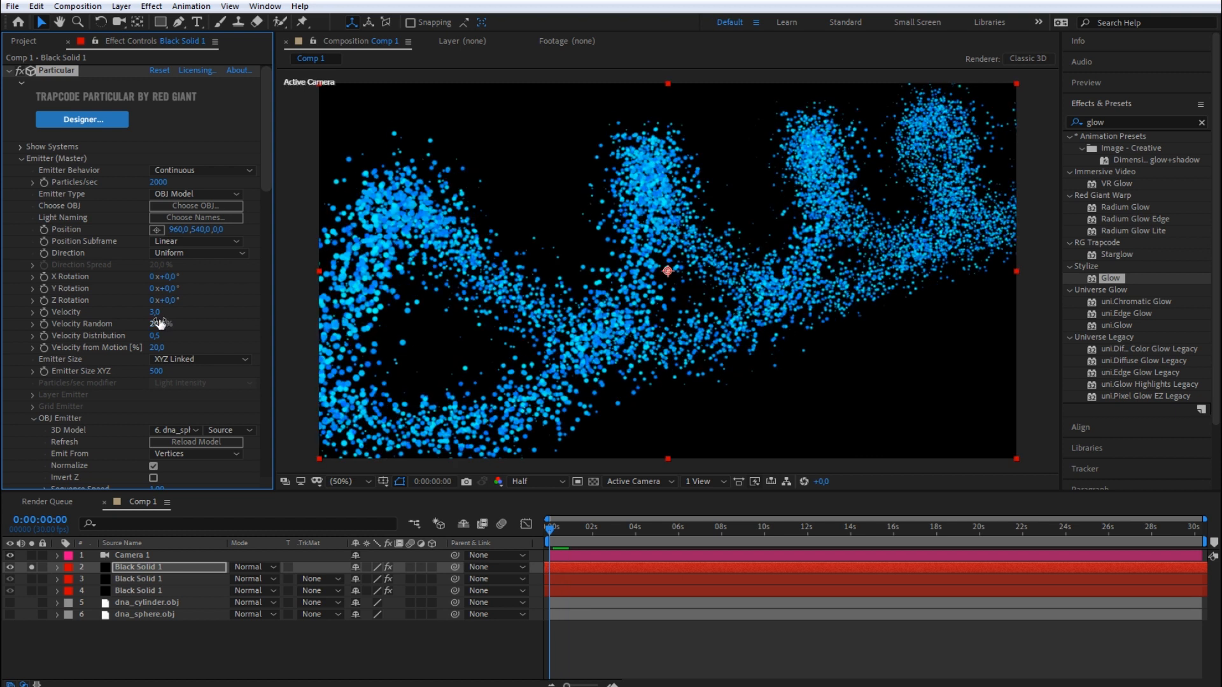
Set the duplicate layer's particle Size to 0,5 and also solo the original sphere layer
{"action": "scroll", "coordinate": [158, 328], "scroll_direction": "down", "scroll_amount": 5}
{"action": "left_click", "coordinate": [157, 417]}
{"action": "type", "text": "0,5"}
{"action": "key", "text": "Return"}
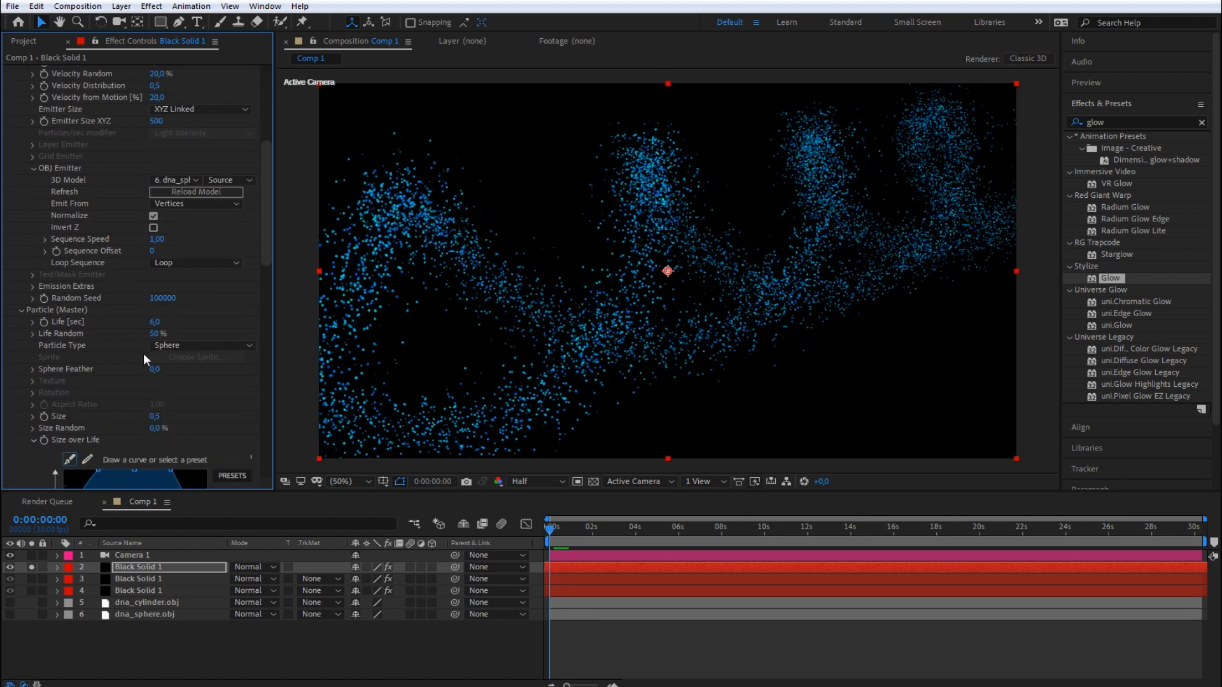
{"action": "scroll", "coordinate": [143, 354], "scroll_direction": "down", "scroll_amount": 10}
{"action": "scroll", "coordinate": [128, 362], "scroll_direction": "down", "scroll_amount": 2}
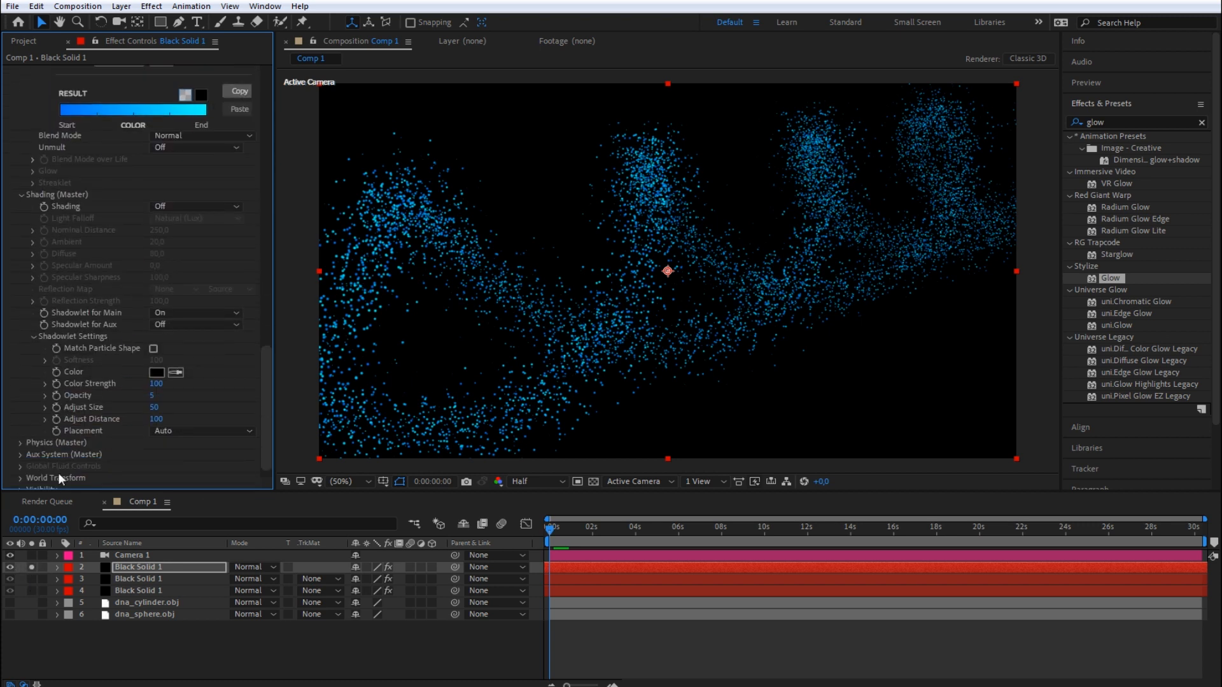
{"action": "left_click", "coordinate": [31, 579]}
In the duplicate layer's Air physics, set the Turbulence Field's Affect Position to 9 and Scale to 22
{"action": "scroll", "coordinate": [98, 341], "scroll_direction": "up", "scroll_amount": 1}
{"action": "scroll", "coordinate": [97, 342], "scroll_direction": "down", "scroll_amount": 2}
{"action": "scroll", "coordinate": [48, 376], "scroll_direction": "up", "scroll_amount": 4}
{"action": "scroll", "coordinate": [49, 376], "scroll_direction": "down", "scroll_amount": 4}
{"action": "left_click", "coordinate": [21, 423]}
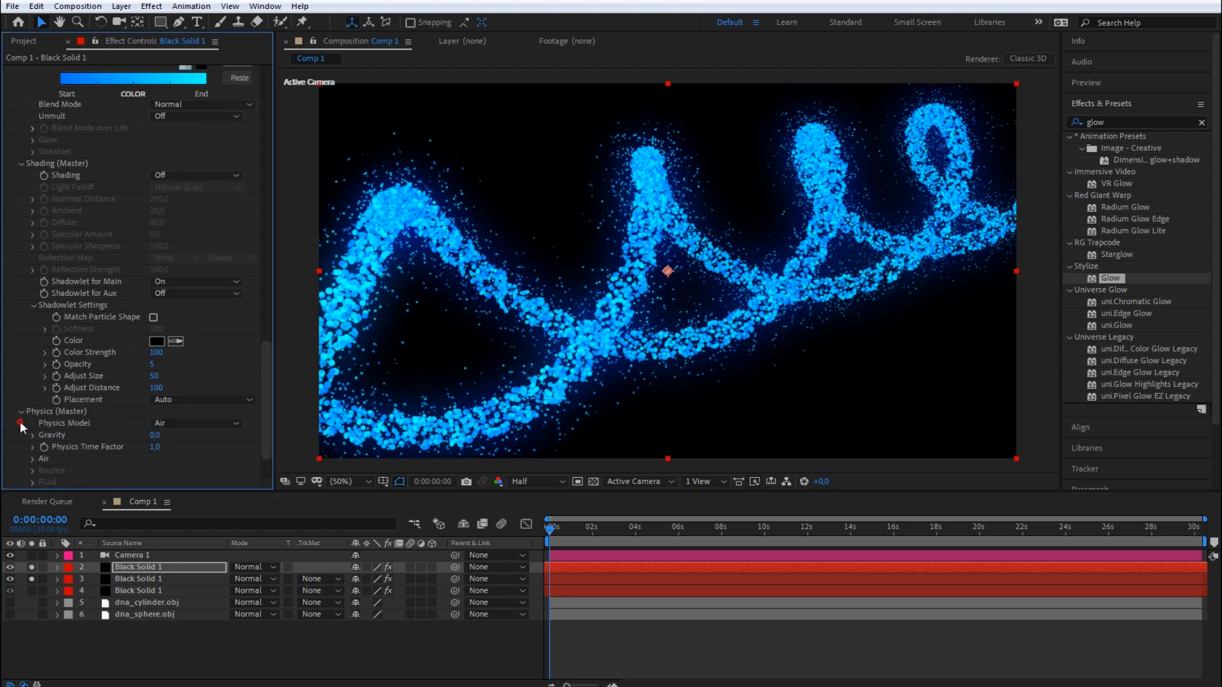
{"action": "left_click", "coordinate": [33, 459]}
{"action": "scroll", "coordinate": [67, 415], "scroll_direction": "down", "scroll_amount": 6}
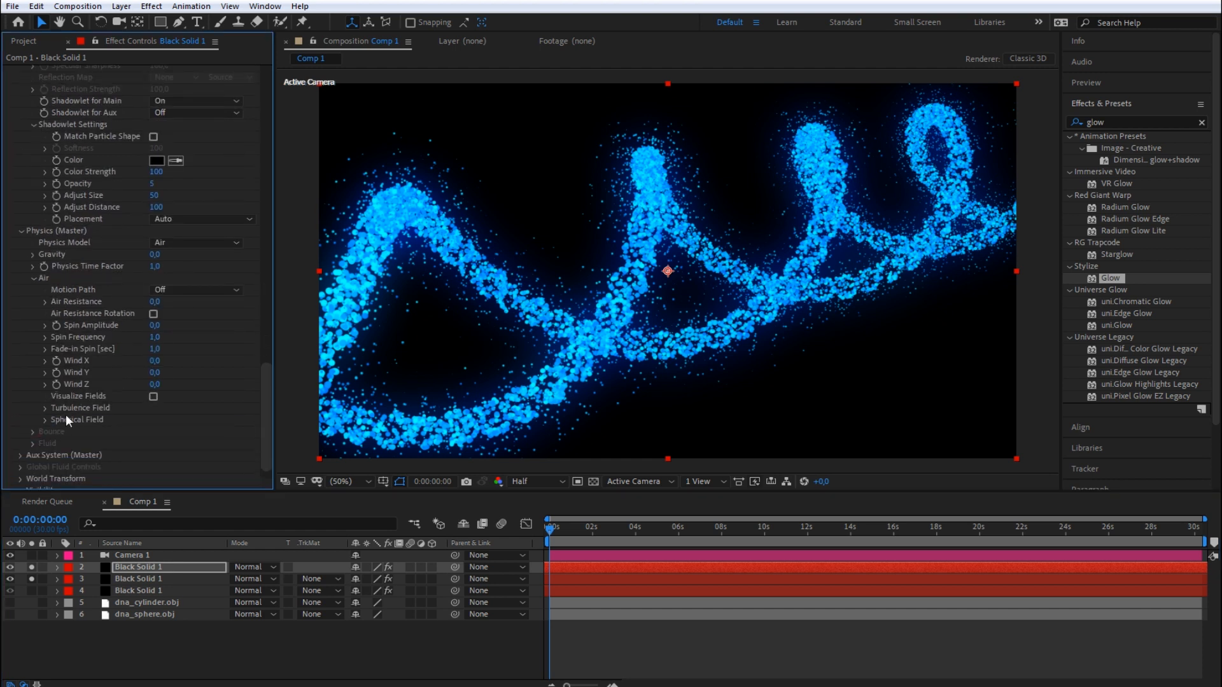
{"action": "left_click", "coordinate": [46, 408]}
{"action": "scroll", "coordinate": [80, 406], "scroll_direction": "down", "scroll_amount": 3}
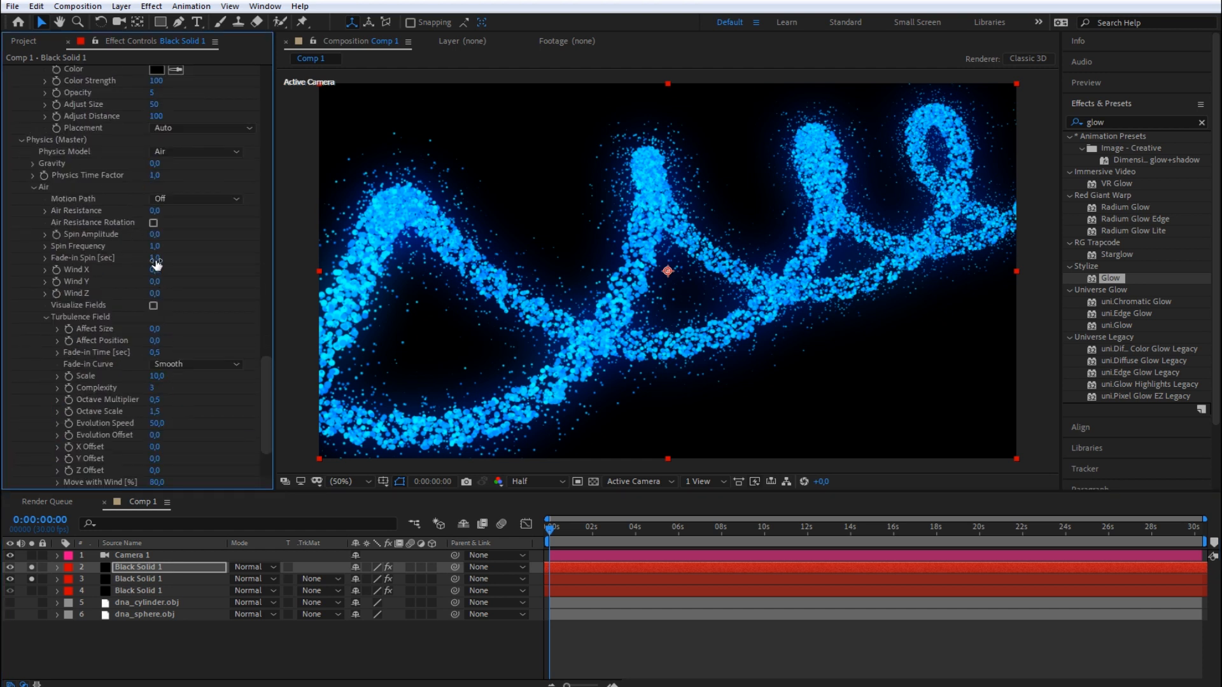
{"action": "left_click_drag", "start_coordinate": [155, 340], "coordinate": [144, 385]}
Unsolo the original sphere layer and preview the duplicate's turbulent particles alone
{"action": "left_click", "coordinate": [31, 578]}
{"action": "key", "text": "space"}
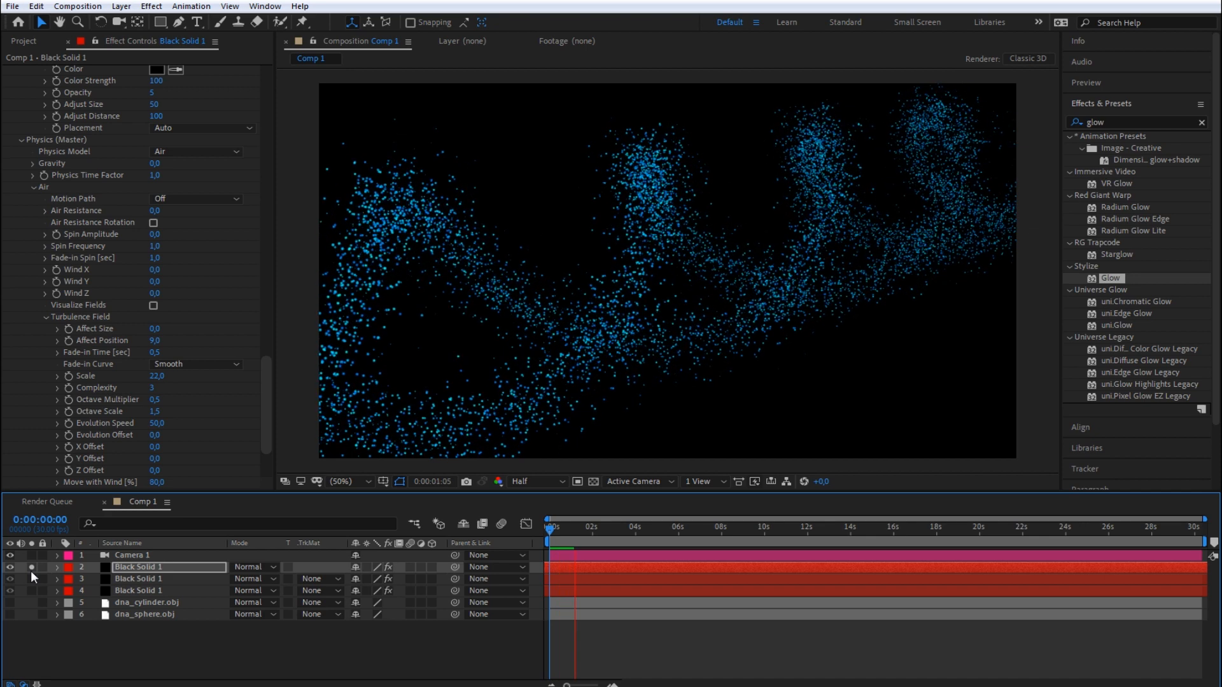
{"action": "key", "text": "space"}
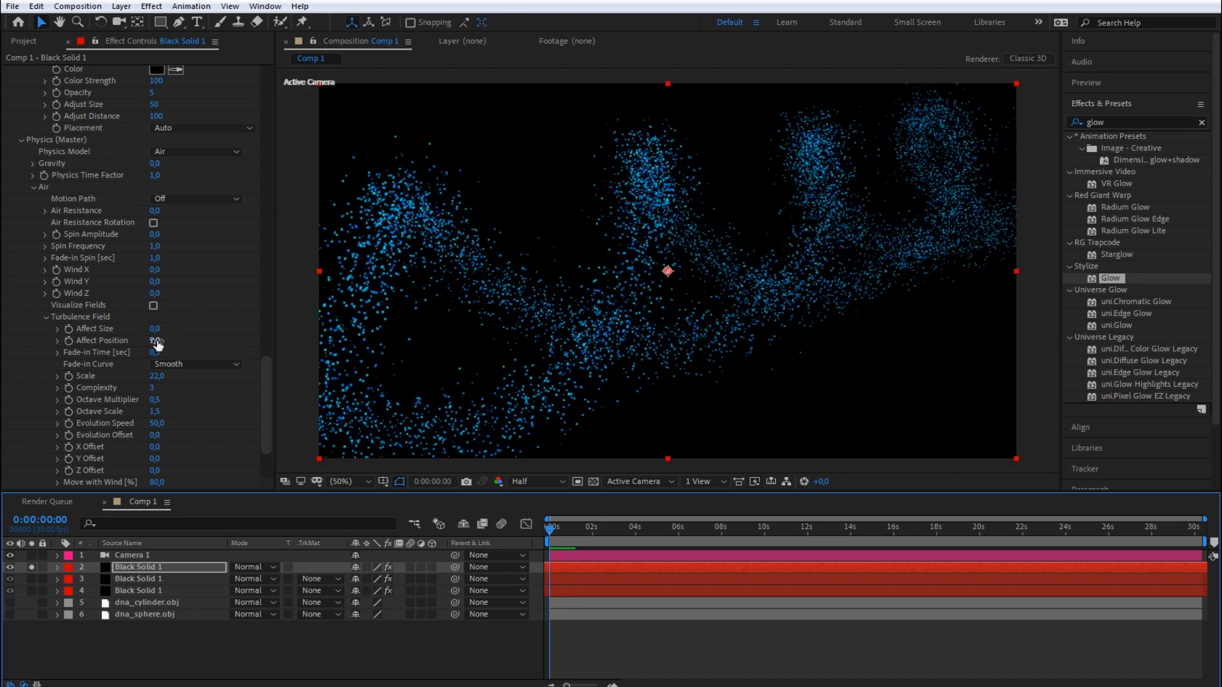
Set the Turbulence Field's Affect Position to 19 and Scale to 50, and preview the motion
{"action": "left_click_drag", "start_coordinate": [158, 344], "coordinate": [164, 342]}
{"action": "left_click", "coordinate": [156, 377]}
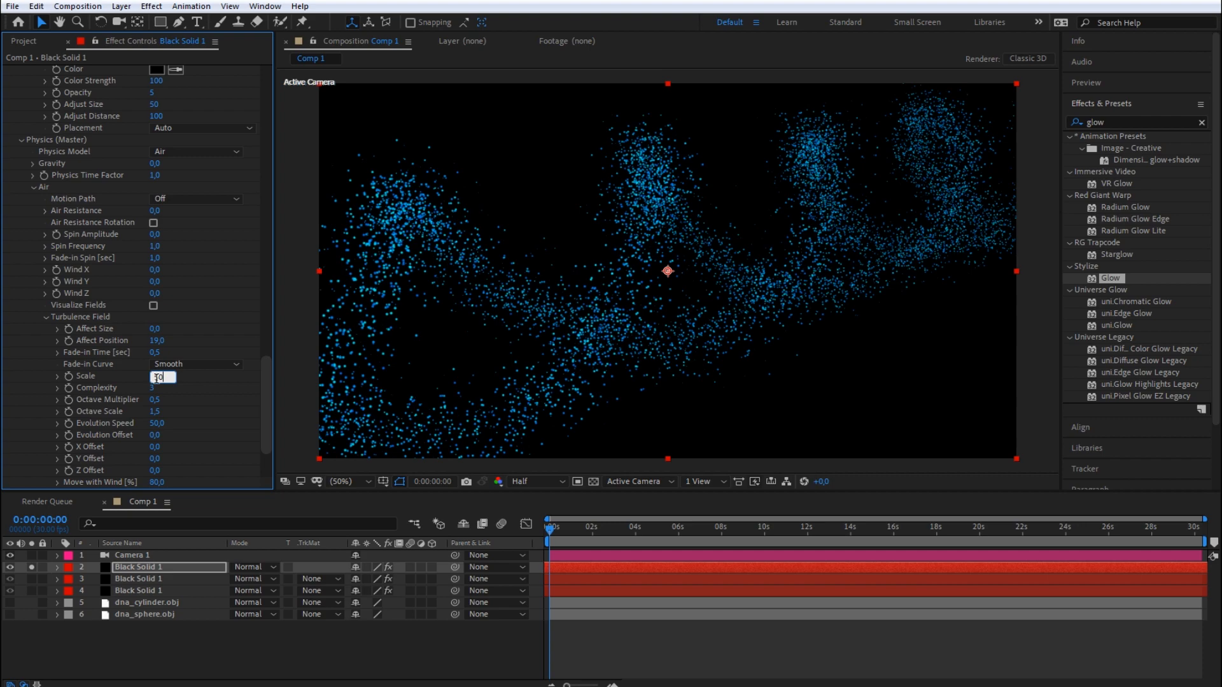
{"action": "type", "text": "50"}
{"action": "key", "text": "Return"}
{"action": "key", "text": "space"}
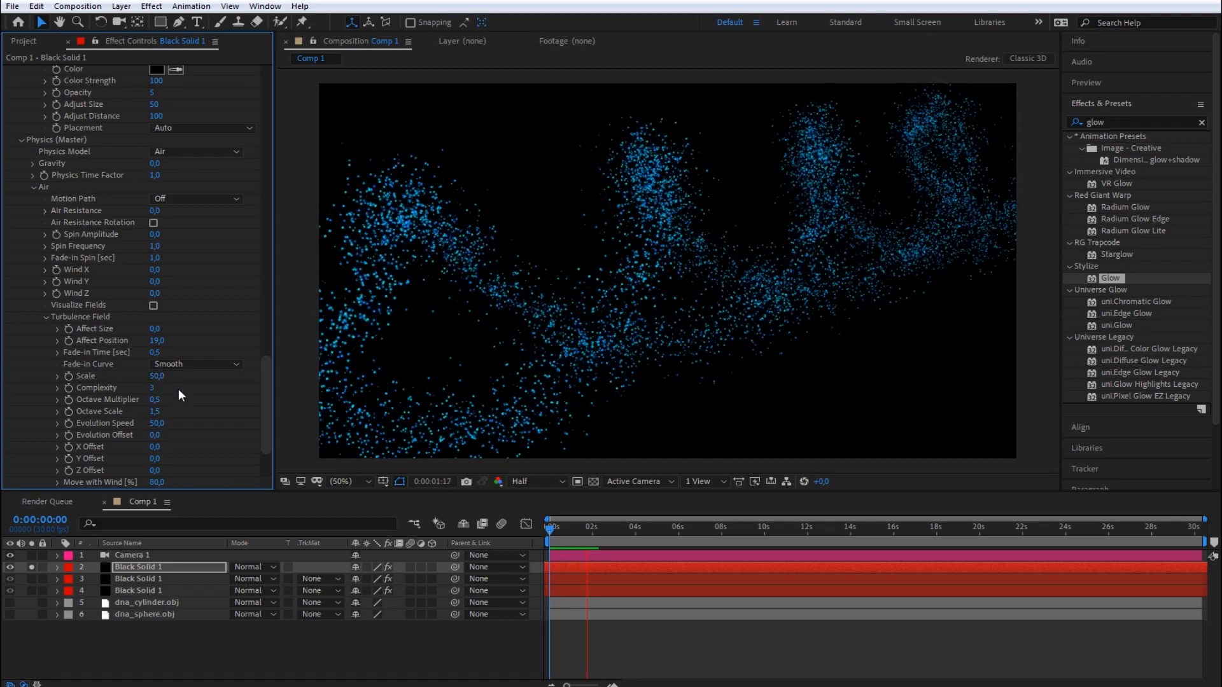
Set the duplicate layer's Turbulence Field Evolution Speed to 10 and its particle Size to 0,4
{"action": "left_click", "coordinate": [157, 424]}
{"action": "type", "text": "10"}
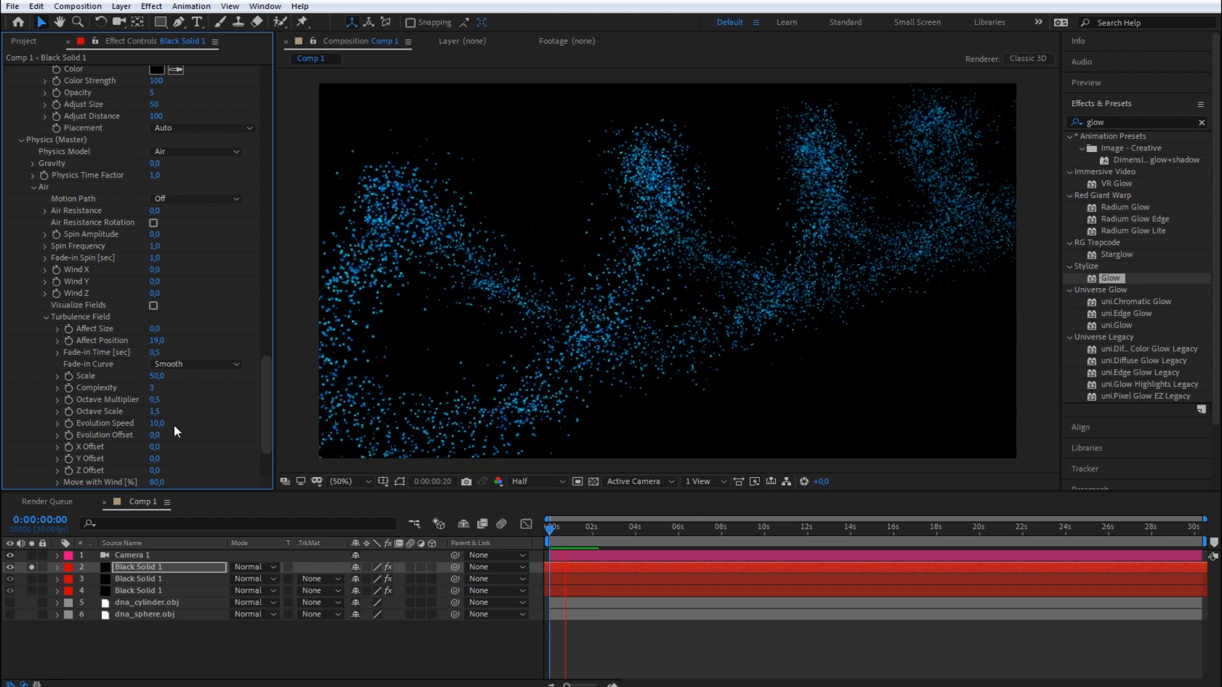
{"action": "scroll", "coordinate": [115, 283], "scroll_direction": "up", "scroll_amount": 15}
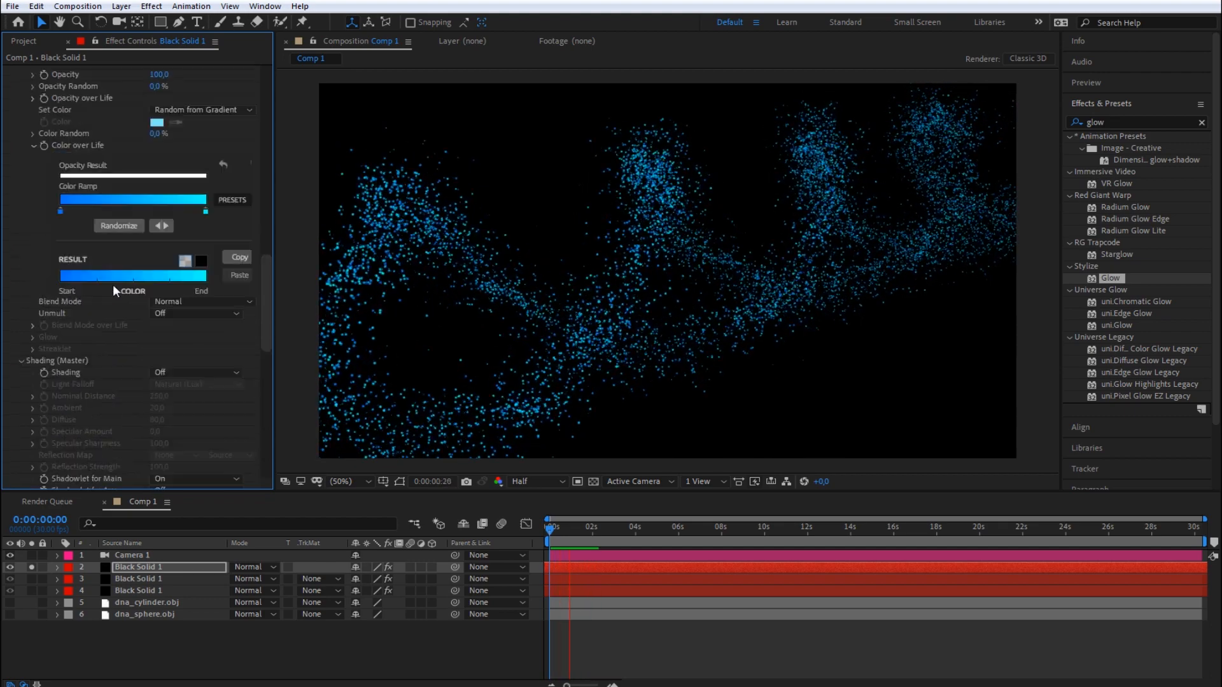
{"action": "left_click", "coordinate": [159, 394]}
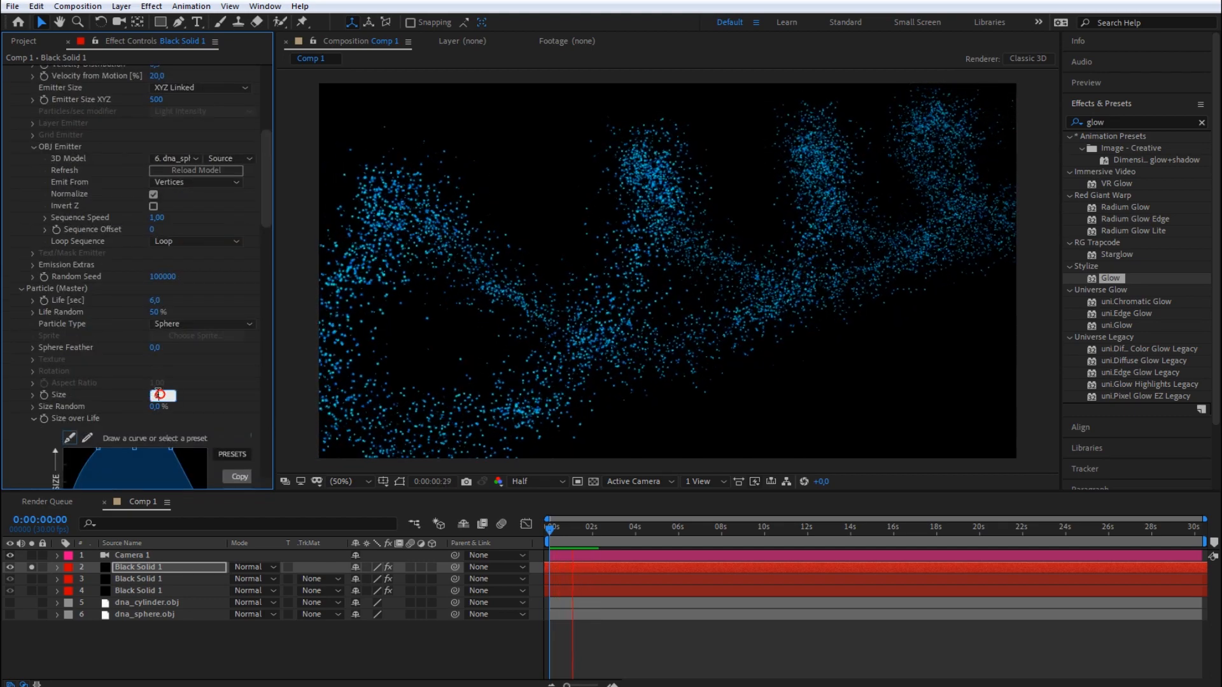
{"action": "key", "text": "Return"}
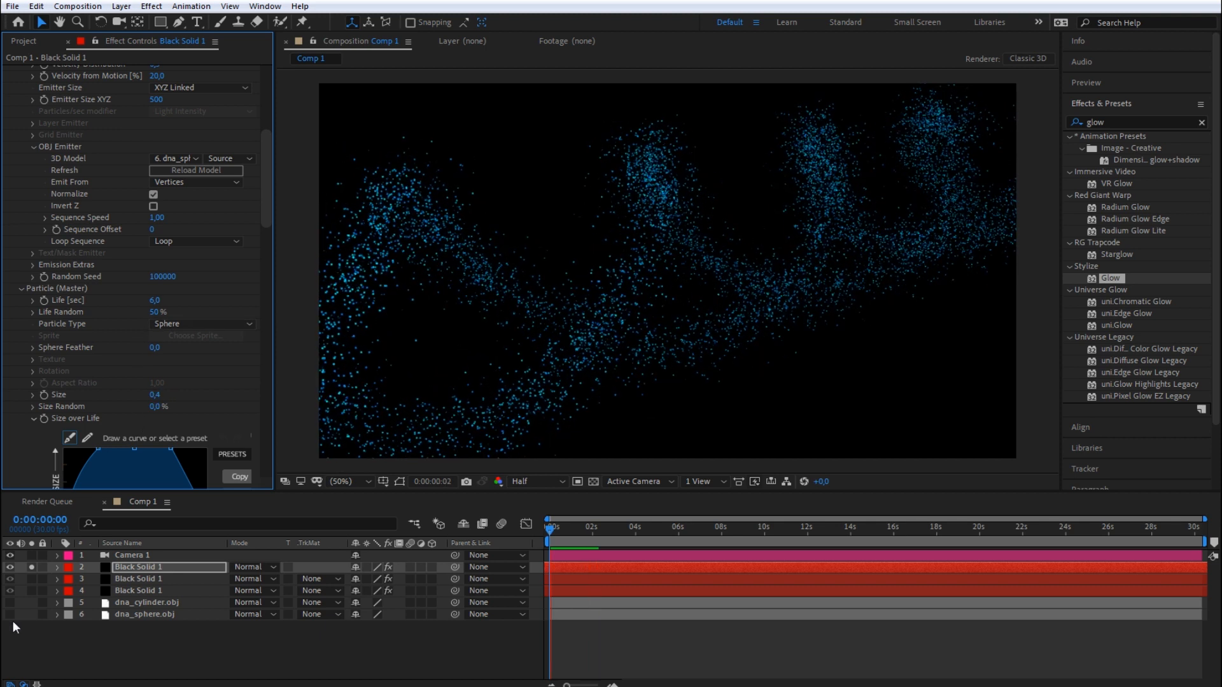
Preview the turbulent particles from the start and solo the other two Black Solid 1 layers as well
{"action": "left_click", "coordinate": [564, 533]}
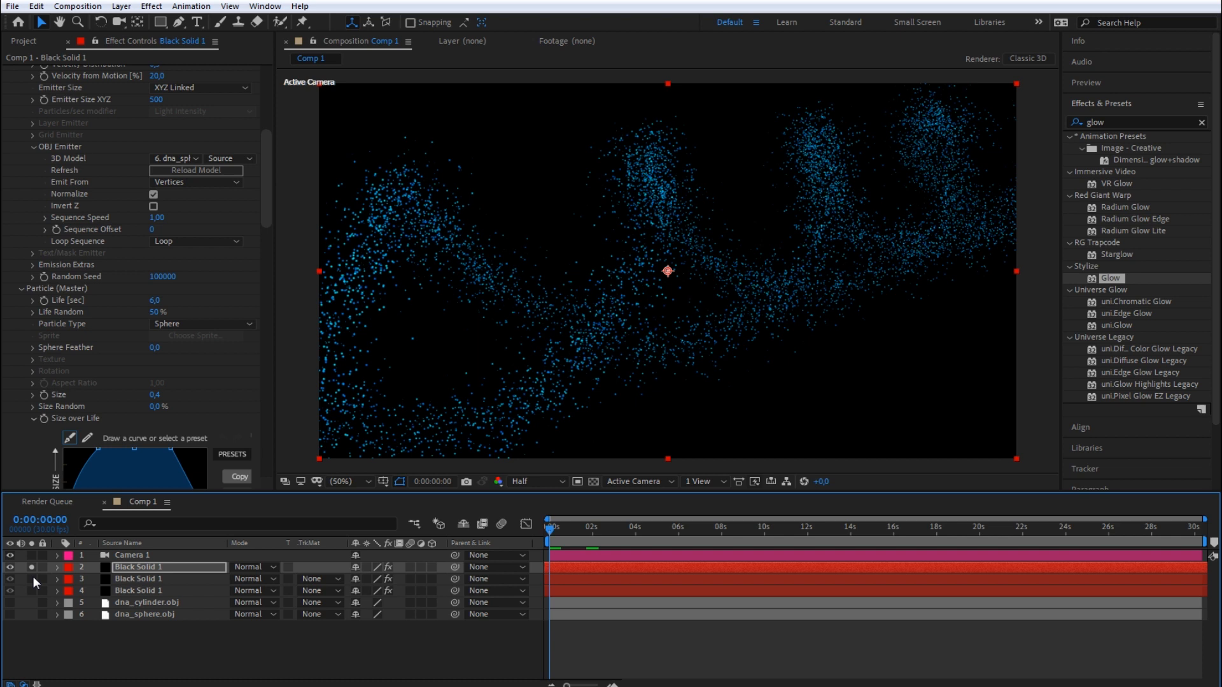
{"action": "key", "text": "space"}
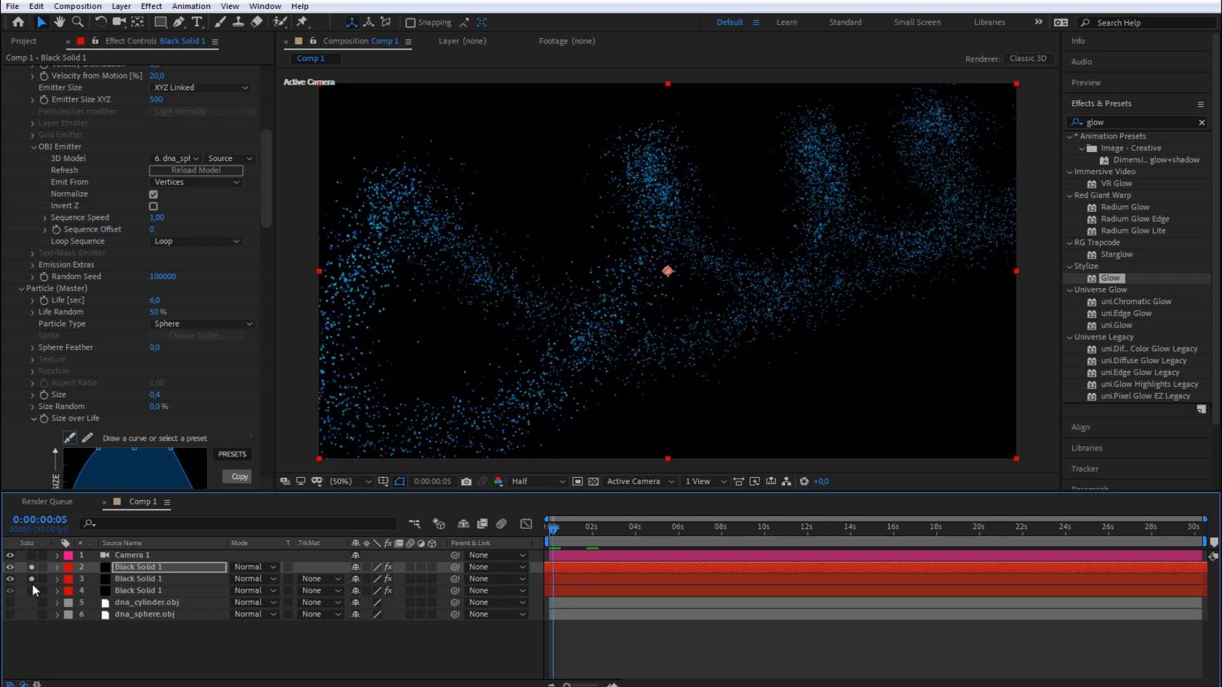
{"action": "left_click", "coordinate": [32, 591]}
Set the duplicate layer's Particles/sec to 10000 and its particle Size to 0,2
{"action": "scroll", "coordinate": [147, 211], "scroll_direction": "up", "scroll_amount": 5}
{"action": "left_click", "coordinate": [157, 182]}
{"action": "type", "text": "10000"}
{"action": "key", "text": "Return"}
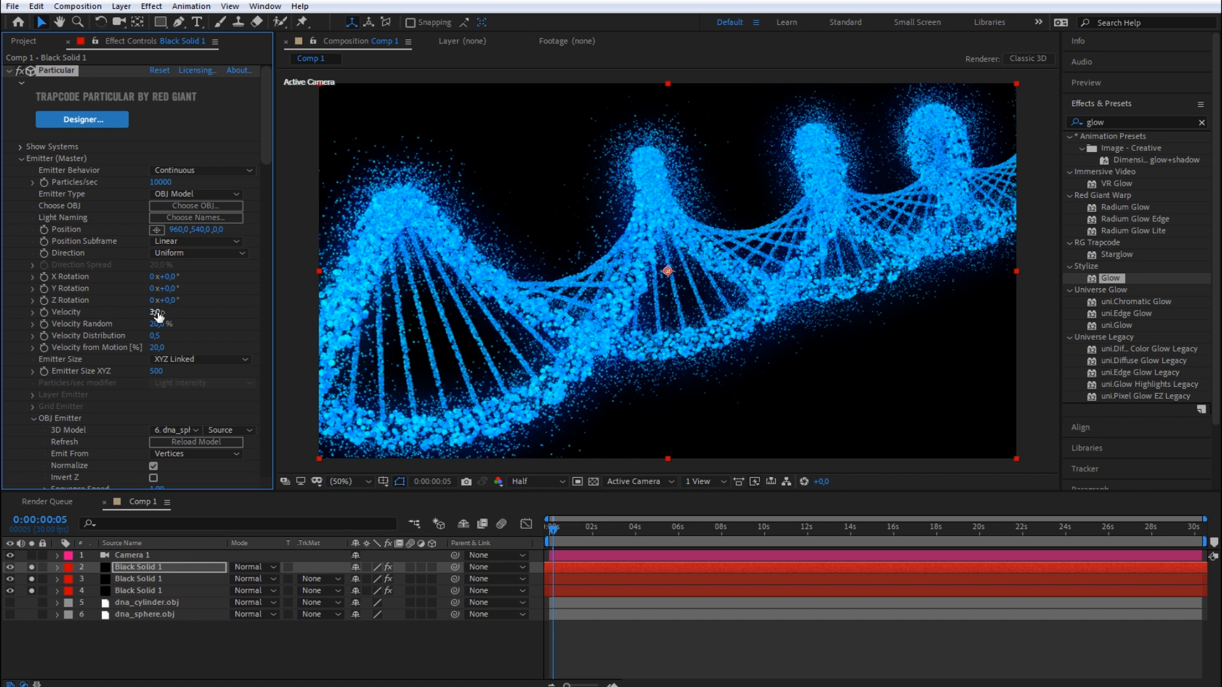
{"action": "scroll", "coordinate": [165, 331], "scroll_direction": "down", "scroll_amount": 6}
{"action": "left_click", "coordinate": [157, 417]}
{"action": "type", "text": "0,2"}
{"action": "key", "text": "Return"}
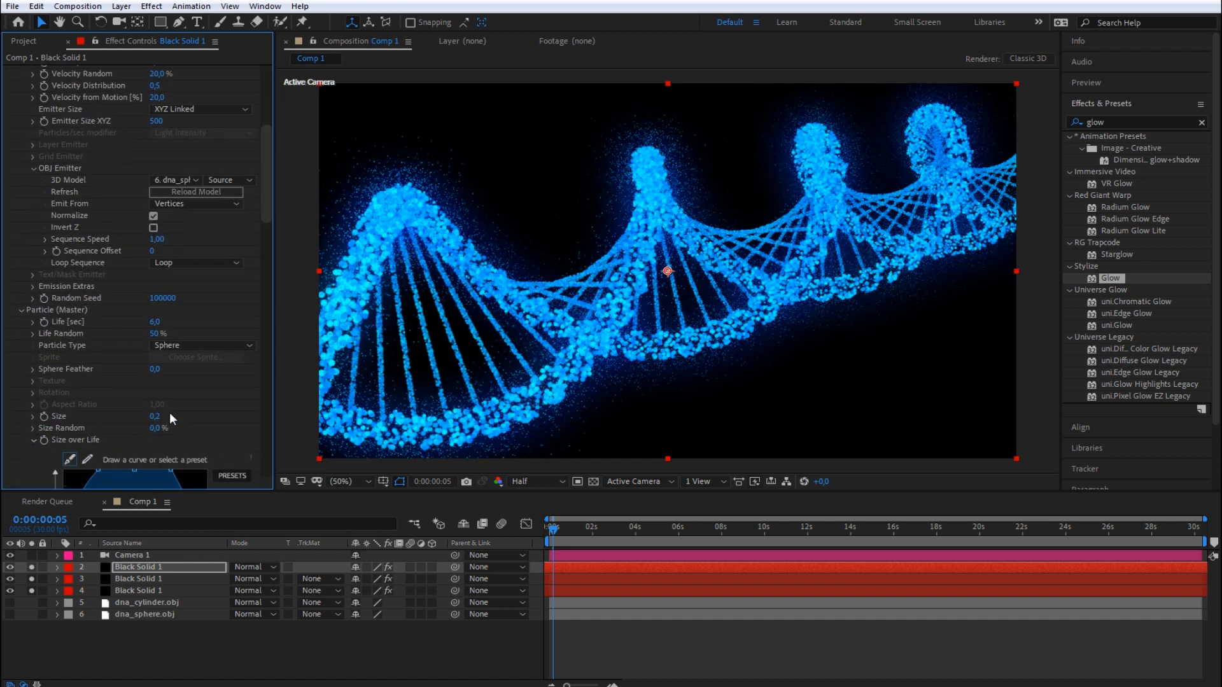
Set the duplicate layer's Particles/sec to 5000
{"action": "scroll", "coordinate": [117, 314], "scroll_direction": "up", "scroll_amount": 6}
{"action": "left_click", "coordinate": [159, 184]}
{"action": "type", "text": "50"}
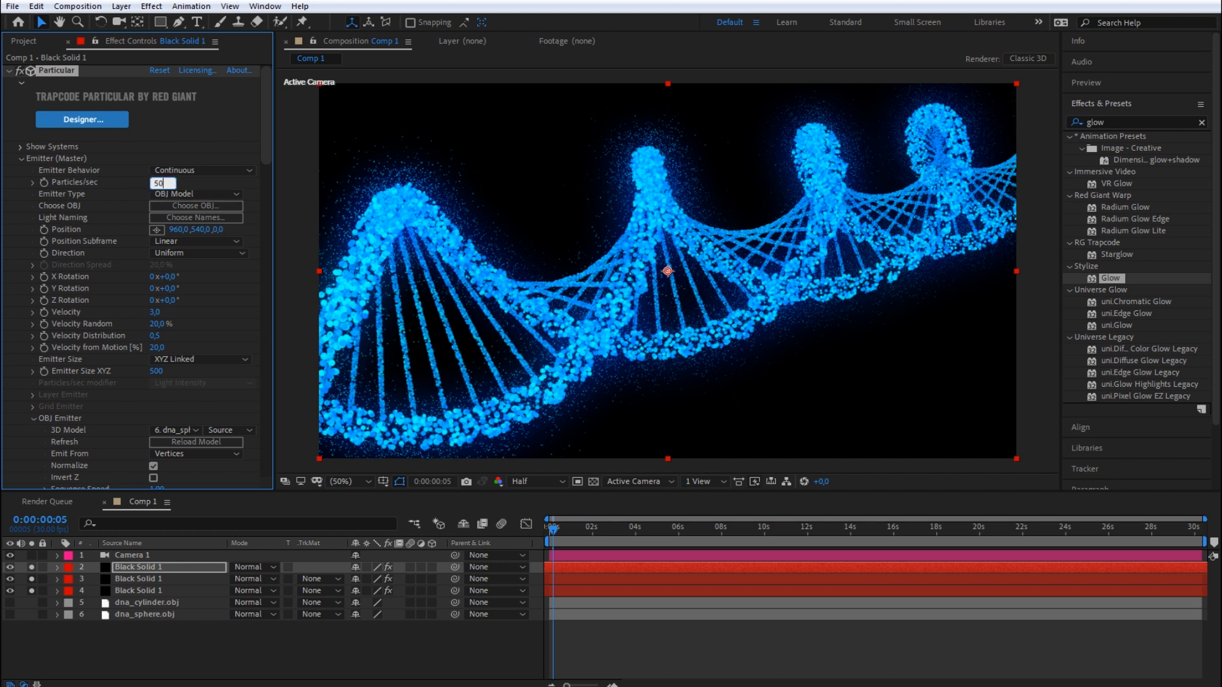
{"action": "key", "text": "Return"}
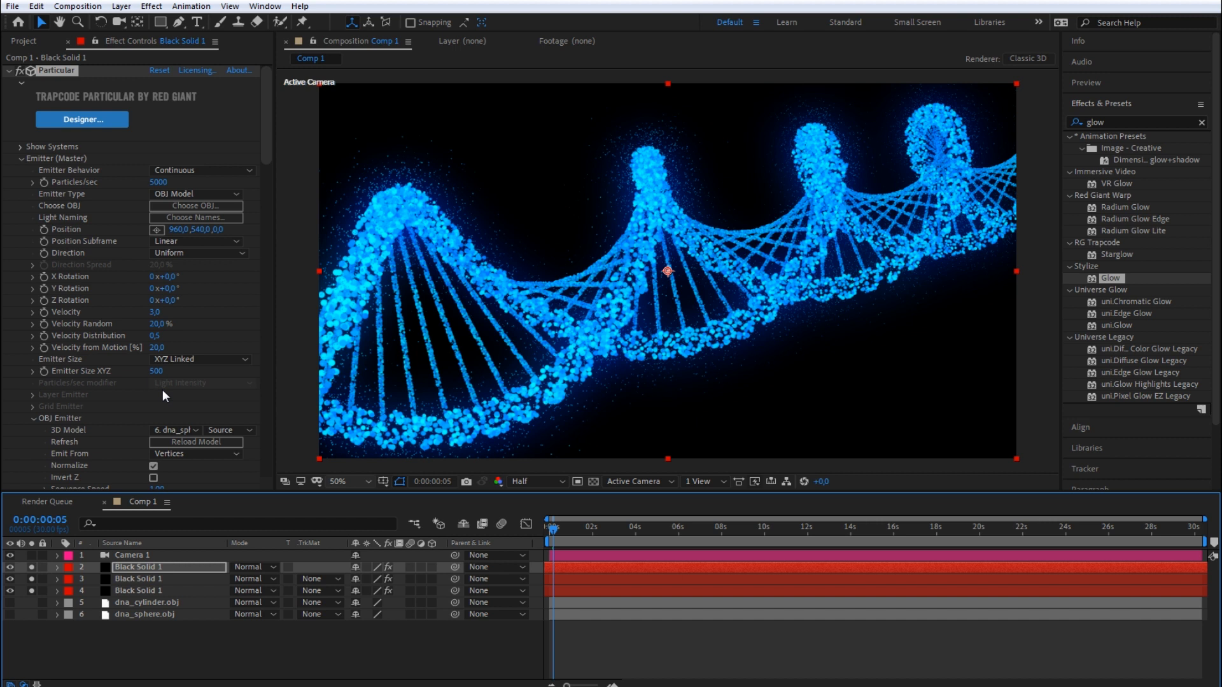
Collapse the OBJ Emitter settings and move the current time to 0:00:07:17
{"action": "scroll", "coordinate": [80, 353], "scroll_direction": "down", "scroll_amount": 3}
{"action": "left_click", "coordinate": [33, 356]}
{"action": "scroll", "coordinate": [37, 357], "scroll_direction": "down", "scroll_amount": 3}
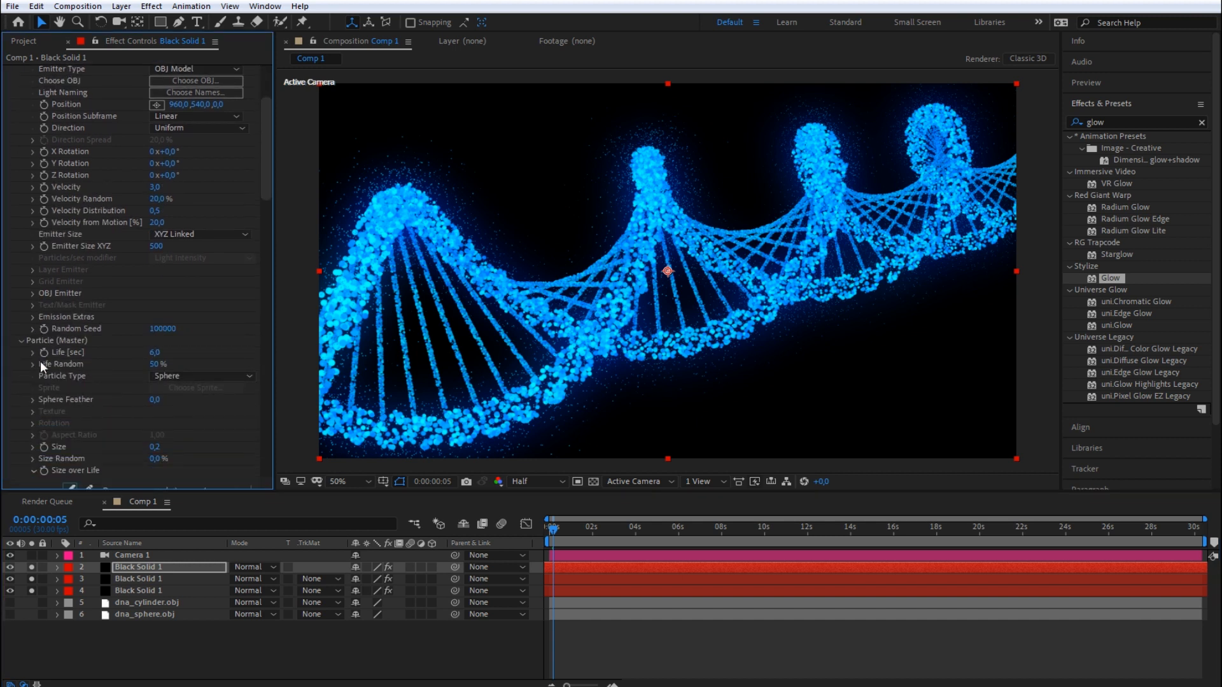
{"action": "left_click", "coordinate": [558, 530]}
{"action": "left_click_drag", "start_coordinate": [559, 530], "coordinate": [718, 532]}
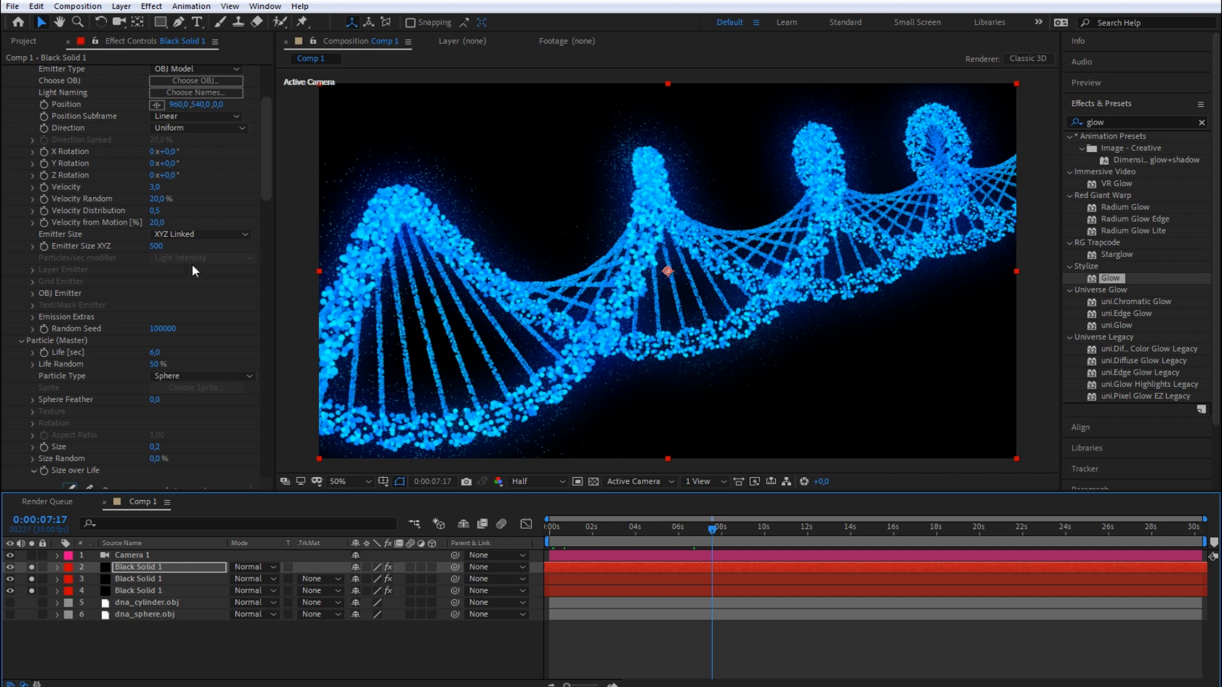
Set the duplicate layer's emitter Velocity to 6,0
{"action": "scroll", "coordinate": [113, 243], "scroll_direction": "up", "scroll_amount": 6}
{"action": "left_click", "coordinate": [155, 311]}
{"action": "type", "text": "60"}
{"action": "key", "text": "Return"}
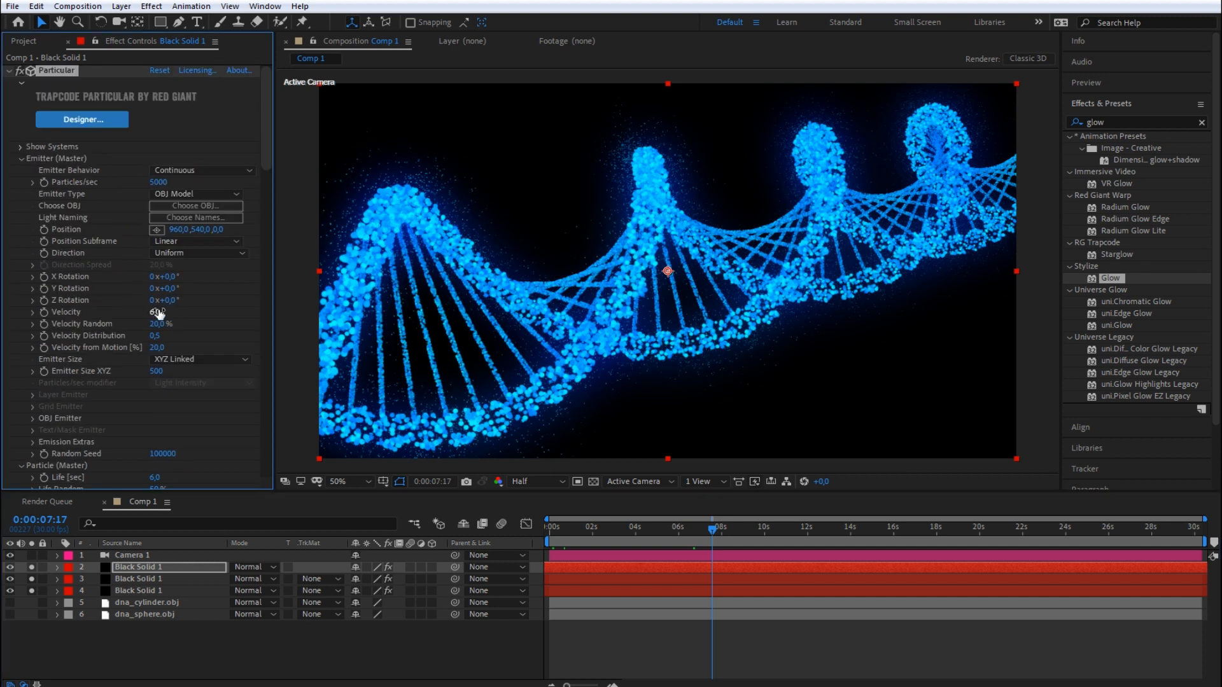
Maximize the composition view and inspect the particles at Full resolution, then restore the workspace layout
{"action": "key", "text": "grave"}
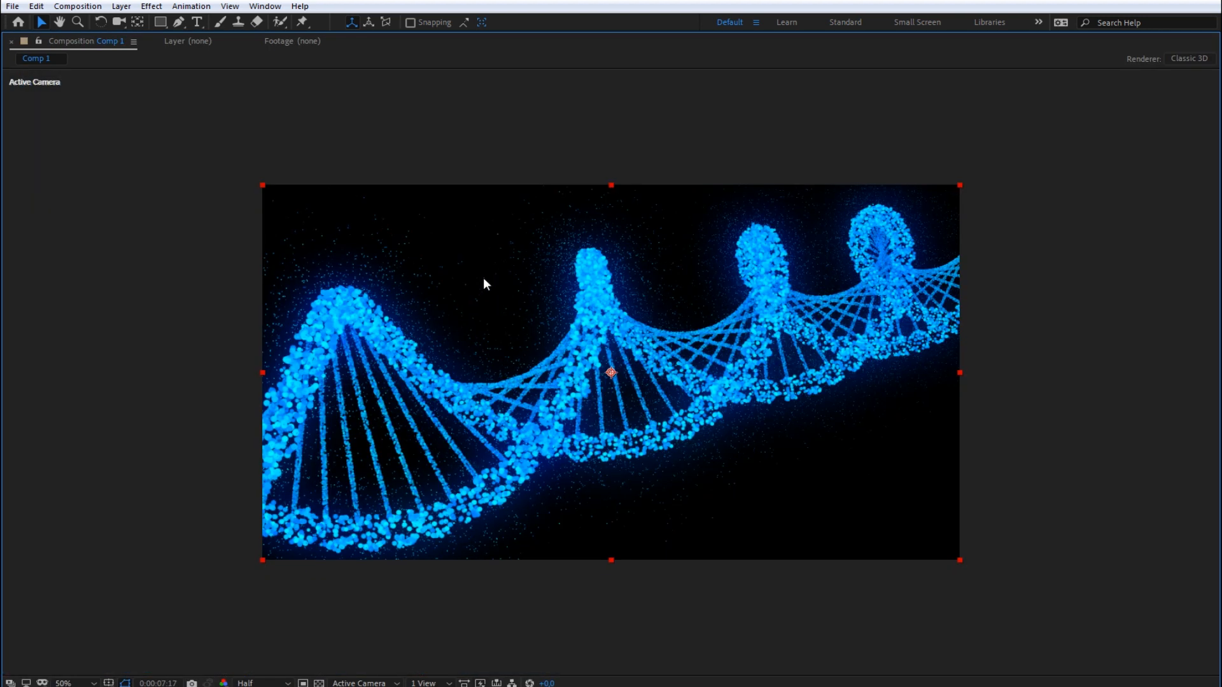
{"action": "left_click", "coordinate": [236, 684]}
{"action": "left_click", "coordinate": [266, 602]}
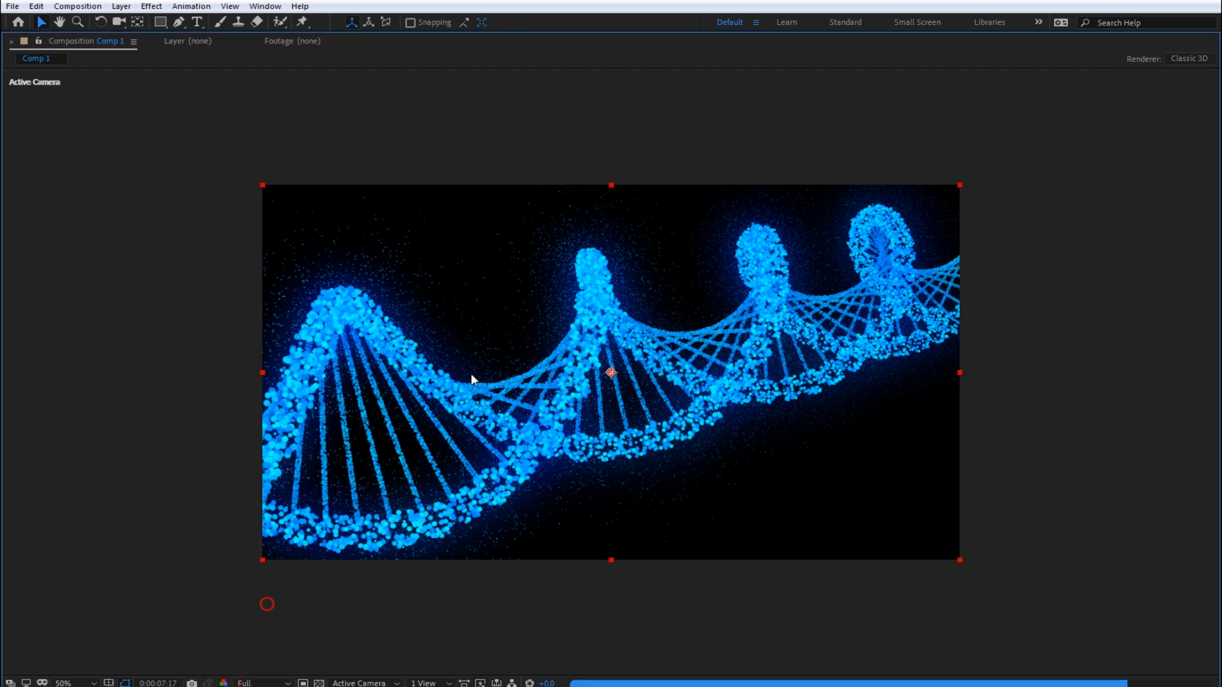
{"action": "key", "text": "period"}
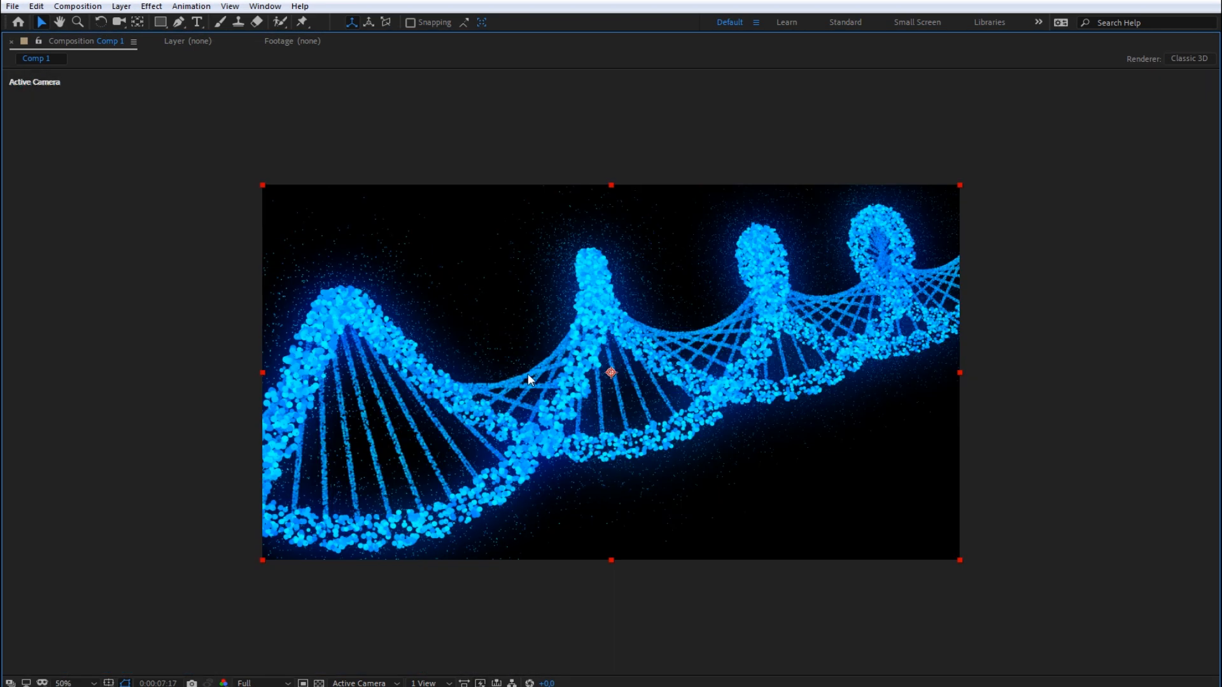
{"action": "key", "text": "grave"}
Set the duplicate layer's blending mode to Screen and display the composition at Fit magnification with Quarter resolution
{"action": "left_click", "coordinate": [254, 567]}
{"action": "left_click", "coordinate": [306, 258]}
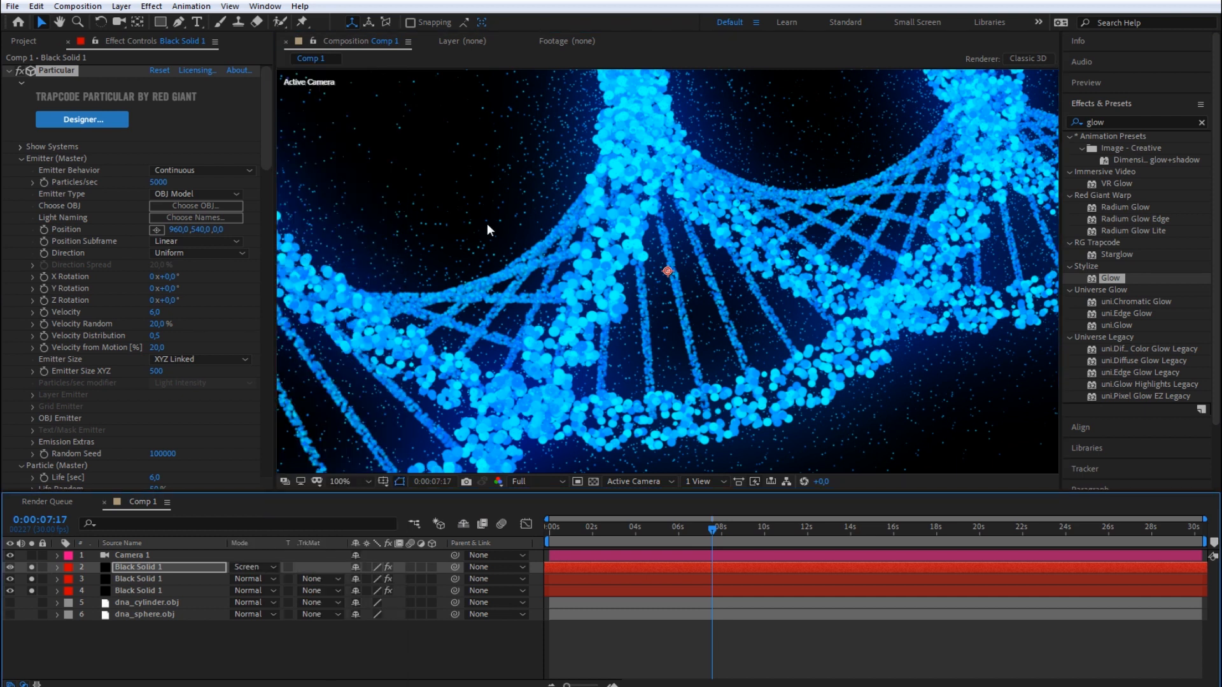
{"action": "left_click", "coordinate": [349, 481]}
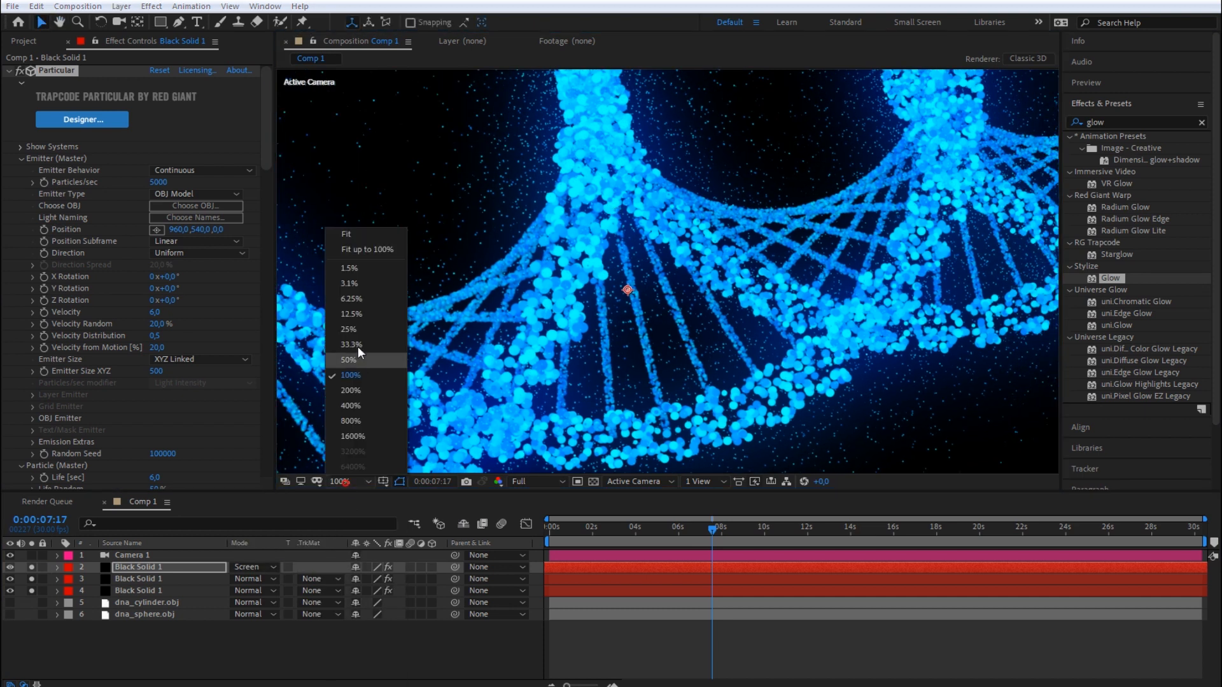
{"action": "left_click", "coordinate": [349, 234]}
{"action": "left_click", "coordinate": [541, 481]}
{"action": "left_click", "coordinate": [545, 548]}
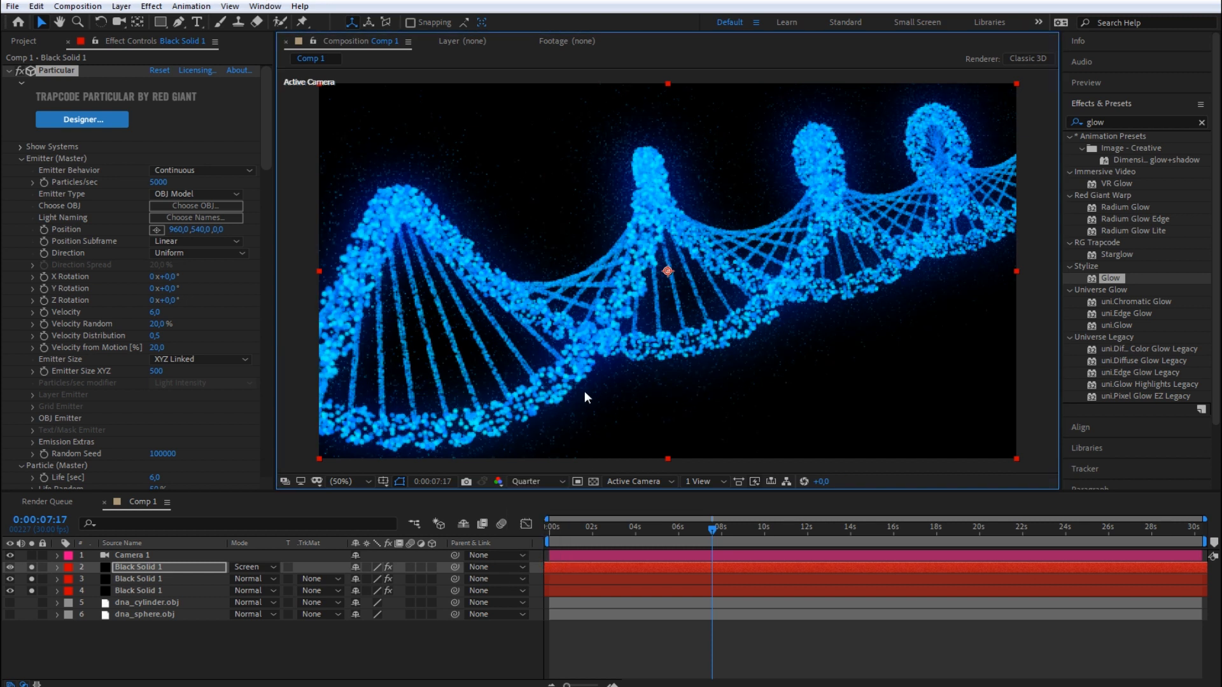
Add a null object, make it a 3D layer and parent Camera 1 to it
{"action": "key", "text": "ctrl+alt+shift+y"}
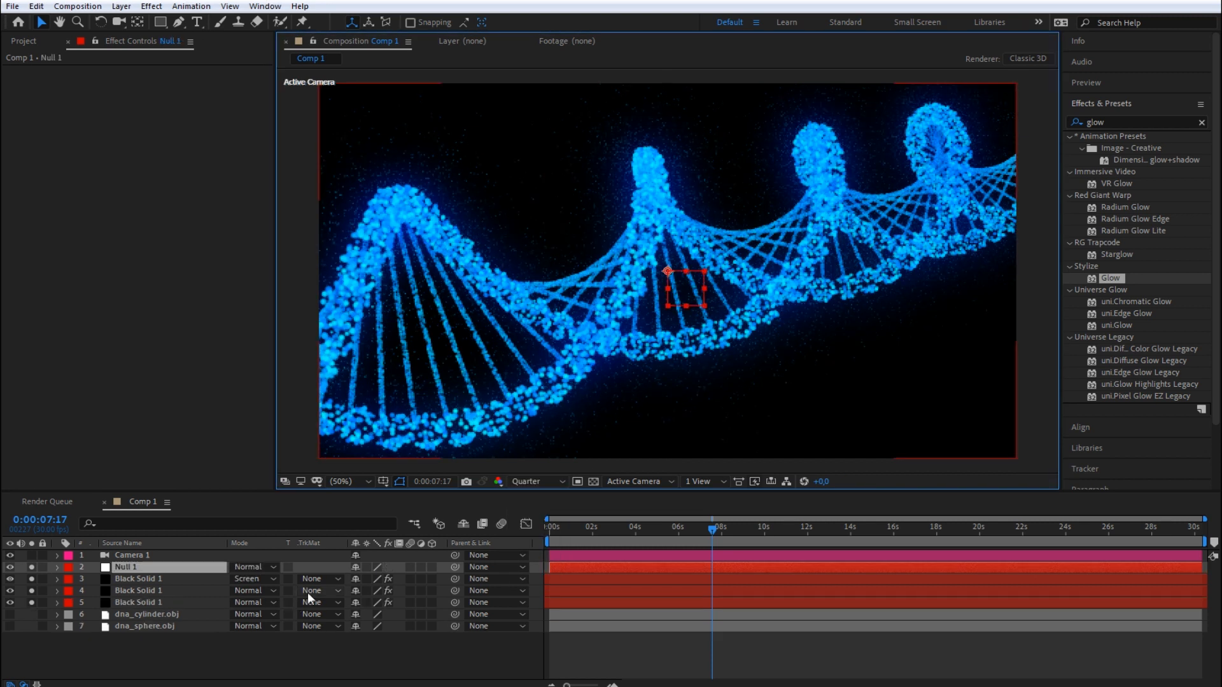
{"action": "left_click", "coordinate": [431, 567]}
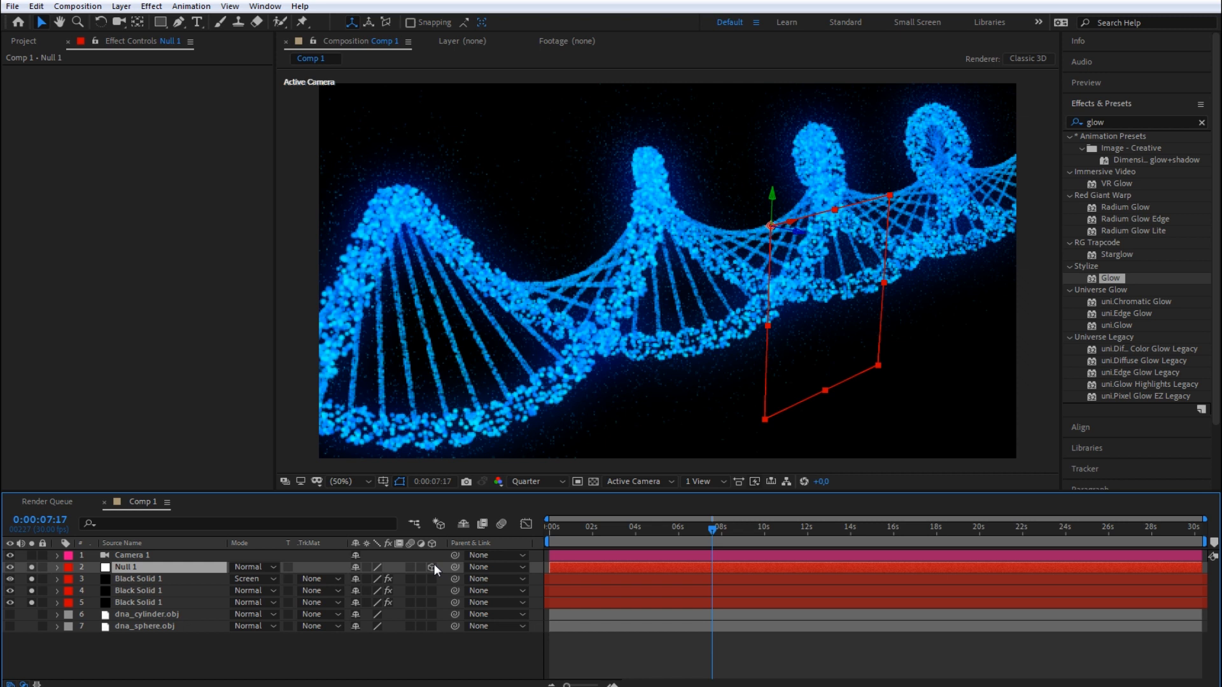
{"action": "left_click", "coordinate": [175, 559]}
{"action": "left_click_drag", "start_coordinate": [455, 555], "coordinate": [131, 567]}
Reveal the null's rotation properties and add an X Rotation keyframe at the start of the timeline
{"action": "key", "text": "Home"}
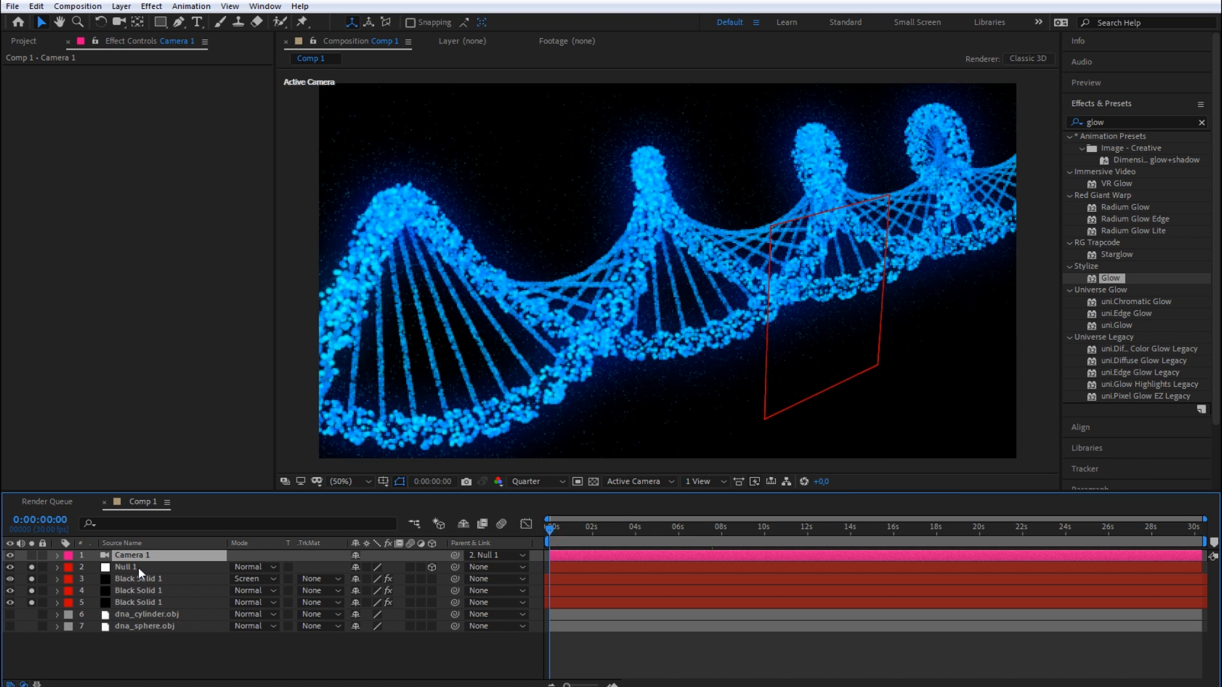
{"action": "left_click", "coordinate": [139, 567]}
{"action": "key", "text": "r"}
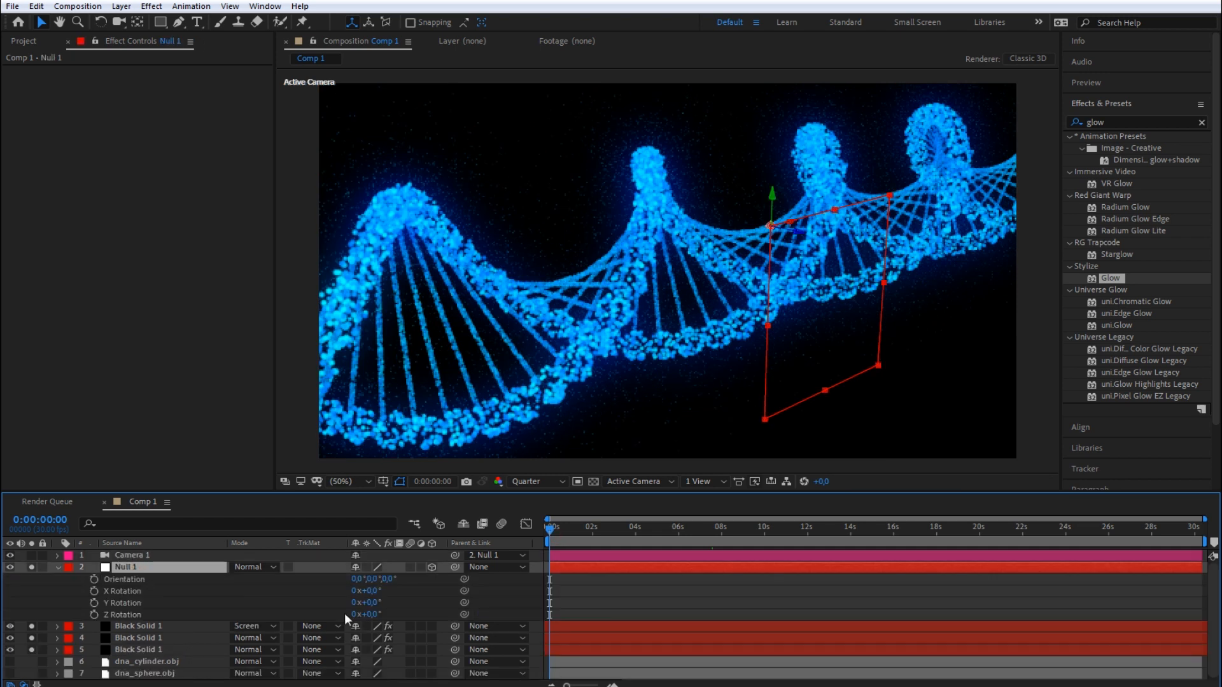
{"action": "left_click_drag", "start_coordinate": [374, 594], "coordinate": [457, 590]}
{"action": "key", "text": "ctrl+z"}
{"action": "left_click", "coordinate": [94, 592]}
Set the null's X Rotation to 3 full revolutions at 0:00:30:10
{"action": "left_click_drag", "start_coordinate": [851, 529], "coordinate": [1203, 529]}
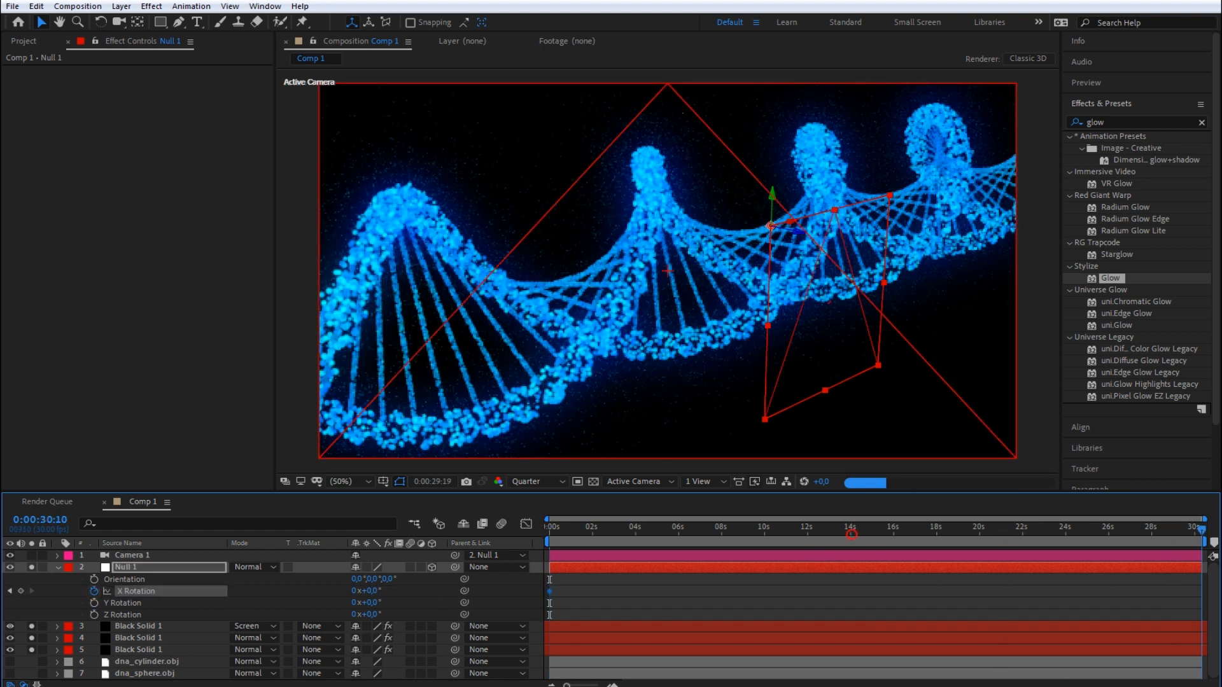
{"action": "left_click", "coordinate": [356, 591]}
{"action": "key", "text": "Return"}
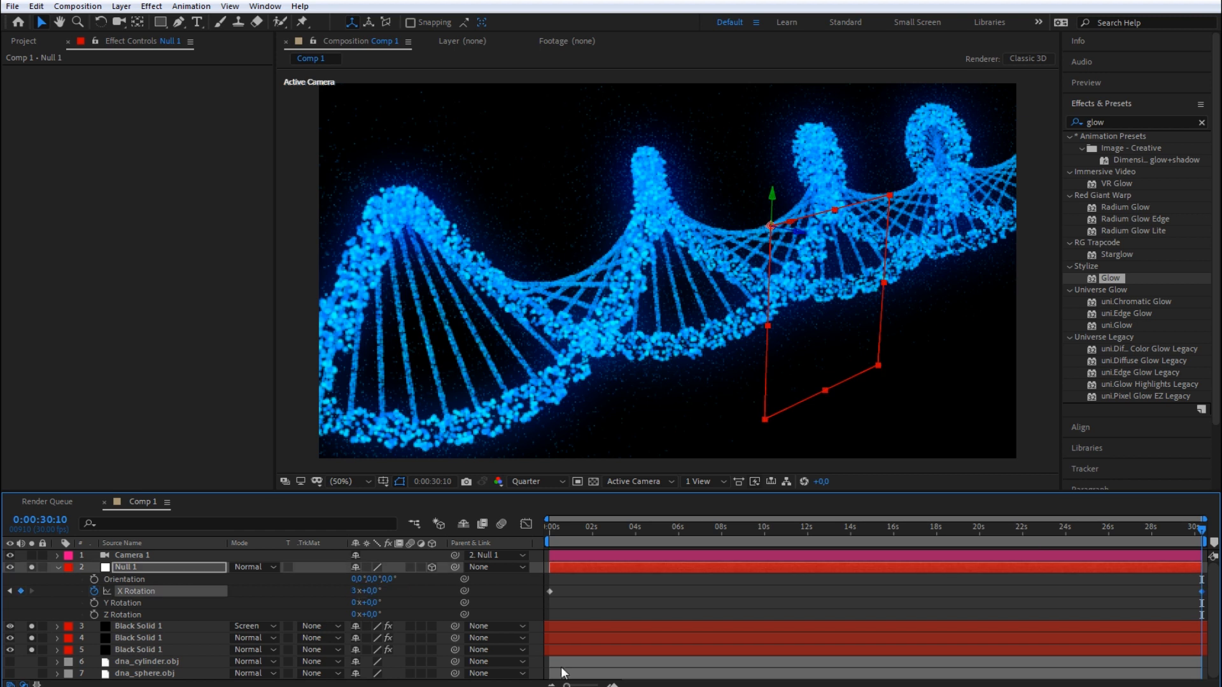
Set the preview resolution to Half and play the animation from the start of the timeline
{"action": "key", "text": "Home"}
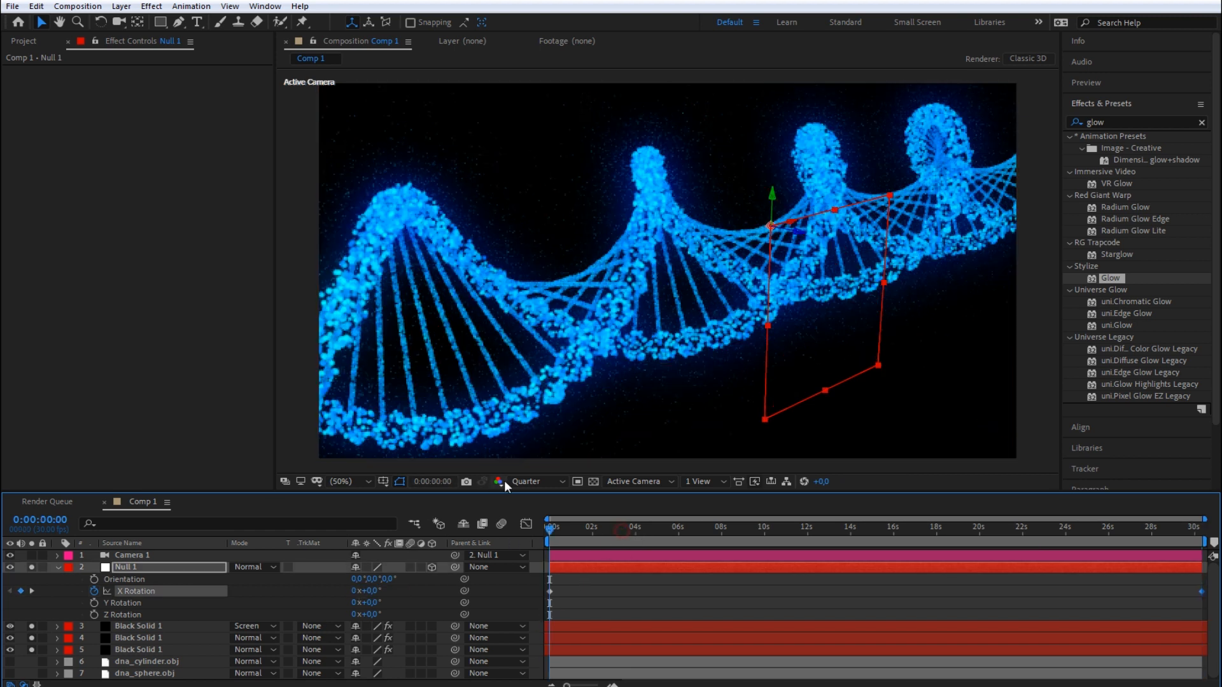
{"action": "left_click", "coordinate": [518, 481]}
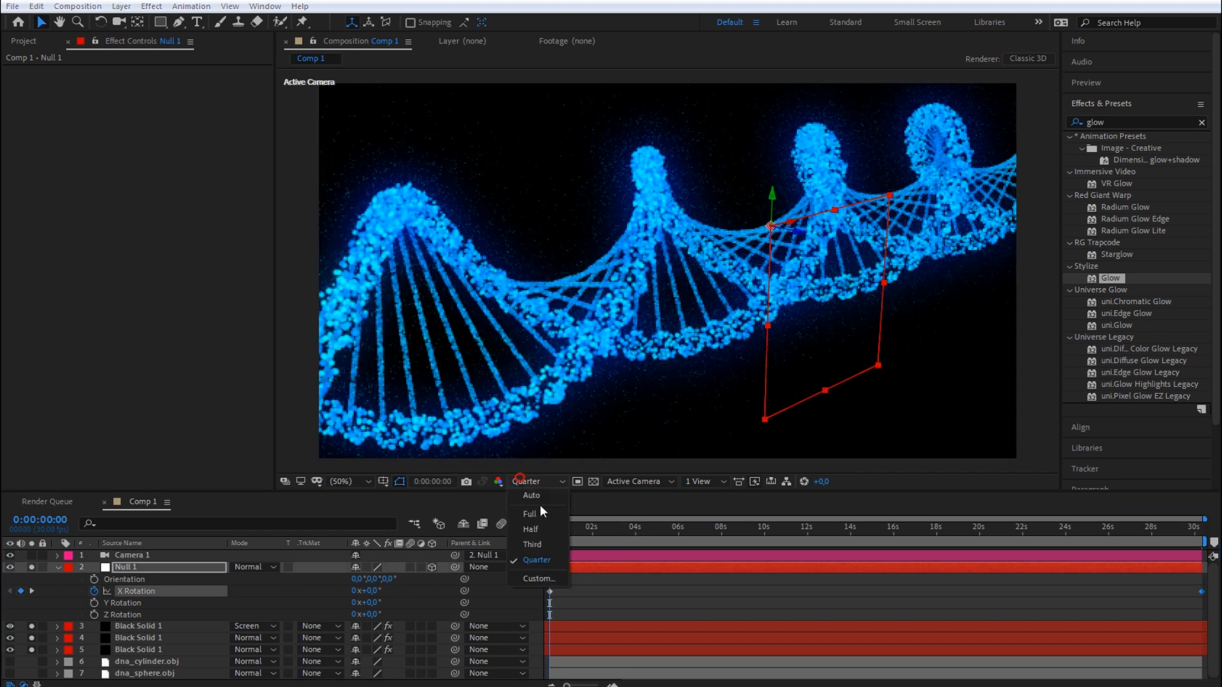
{"action": "left_click", "coordinate": [537, 528]}
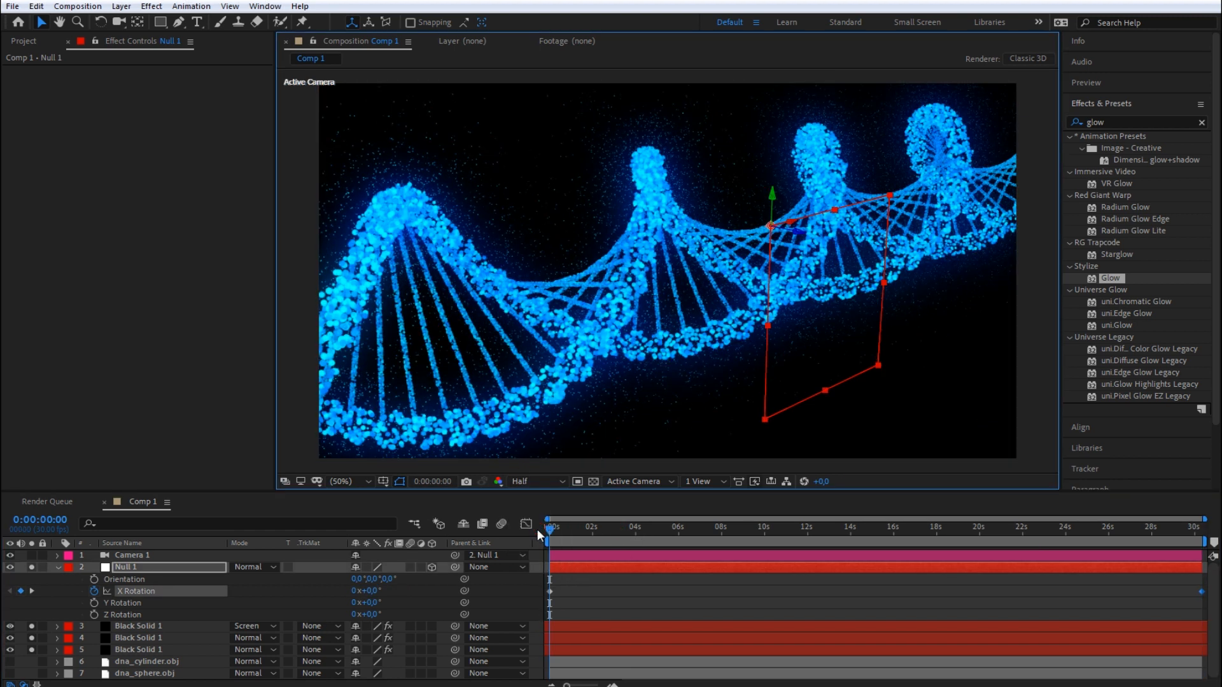
{"action": "left_click", "coordinate": [555, 529]}
{"action": "key", "text": "space"}
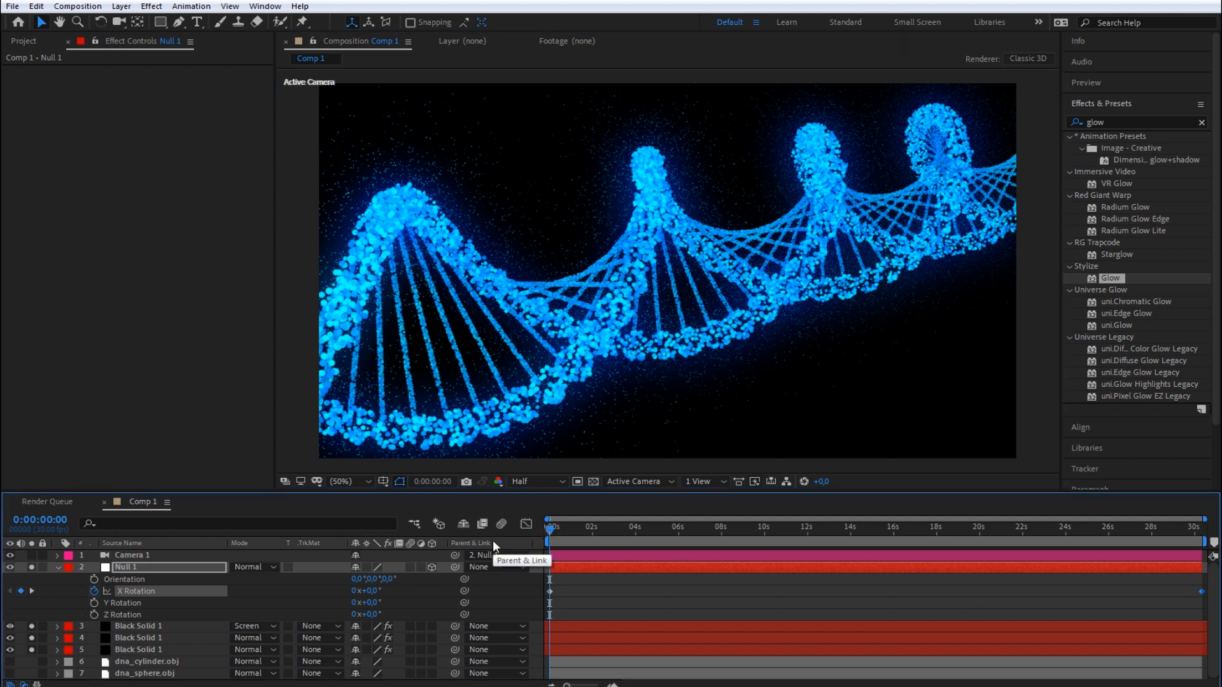
{"action": "key", "text": "space"}
Purge all memory and the disk cache, confirming the deletion of the cached files
{"action": "left_click", "coordinate": [36, 6]}
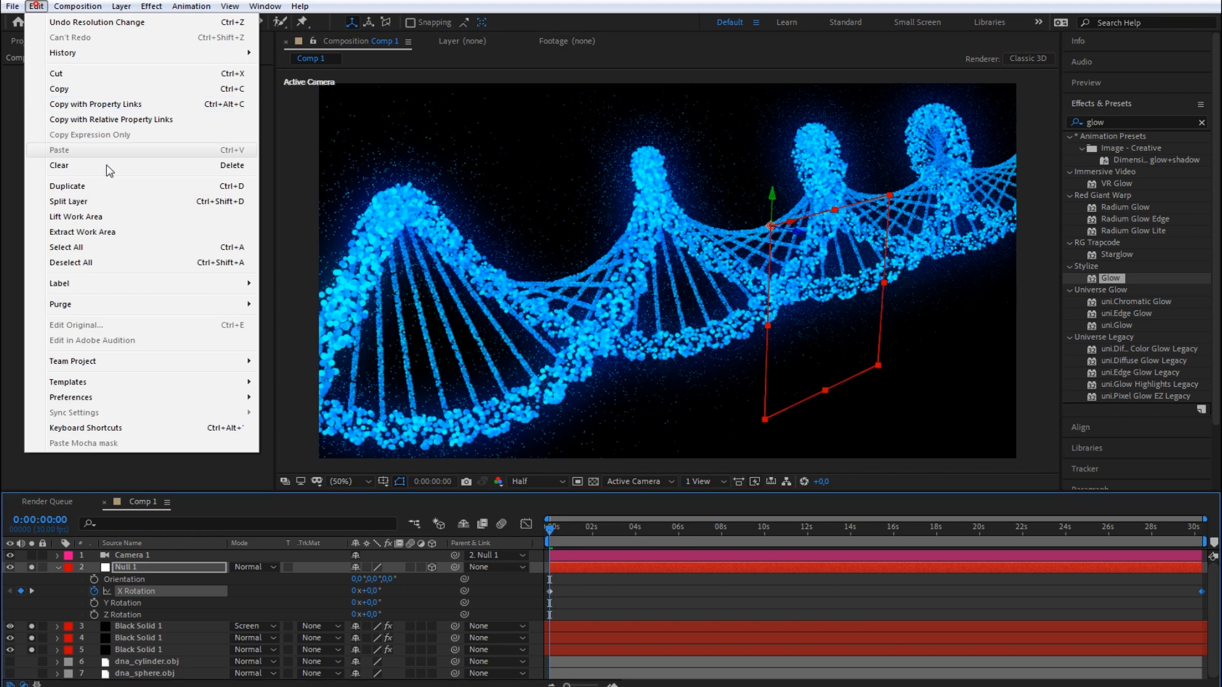
{"action": "mouse_move", "coordinate": [157, 312]}
{"action": "left_click", "coordinate": [285, 308]}
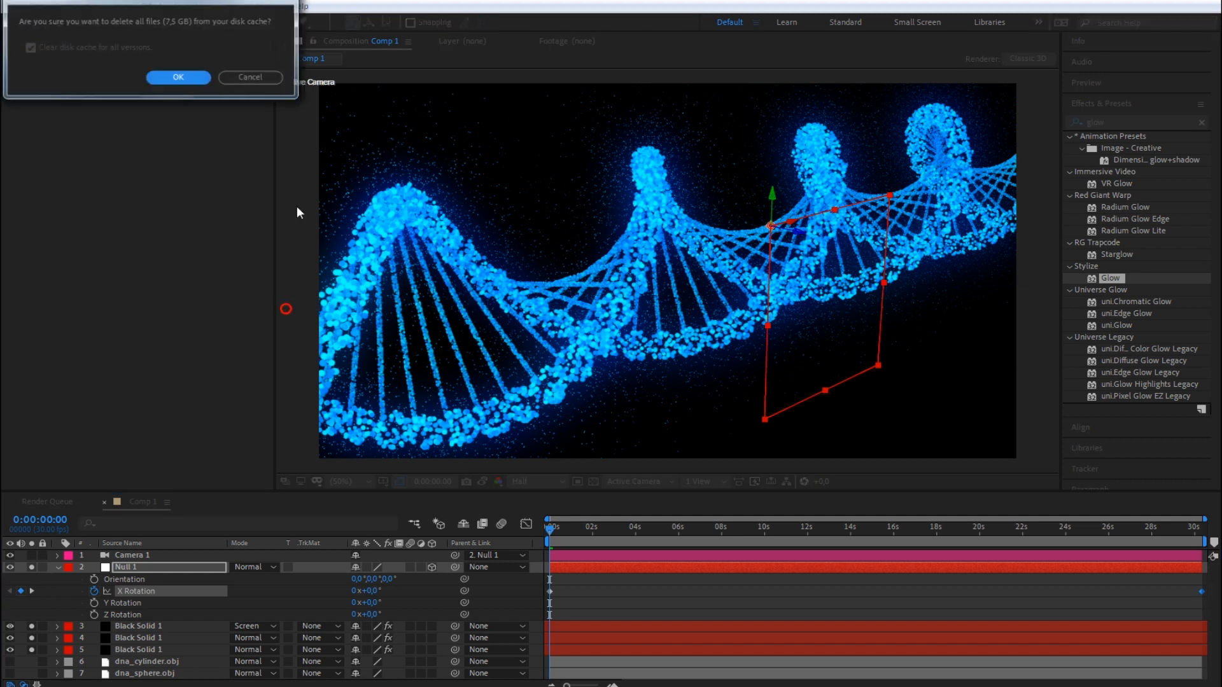
{"action": "left_click", "coordinate": [176, 76]}
Preview the rotating helix, solo the cylinder particle layer as well, and play the preview again
{"action": "key", "text": "space"}
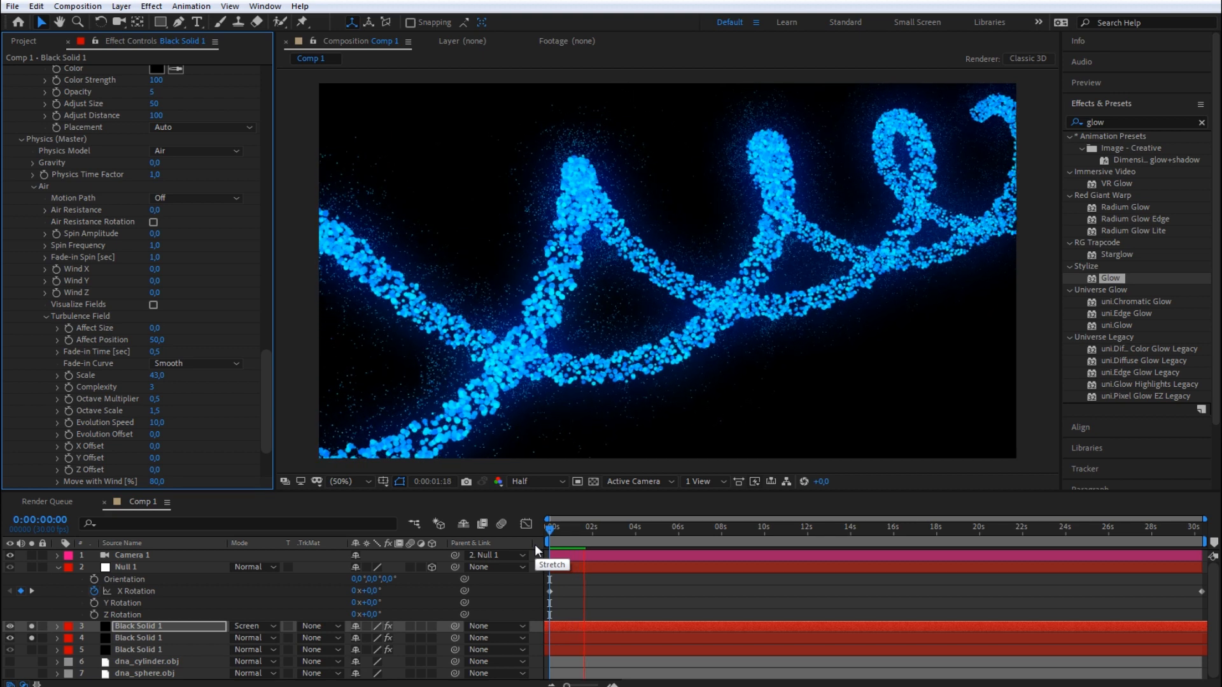
{"action": "key", "text": "space"}
{"action": "left_click", "coordinate": [32, 650]}
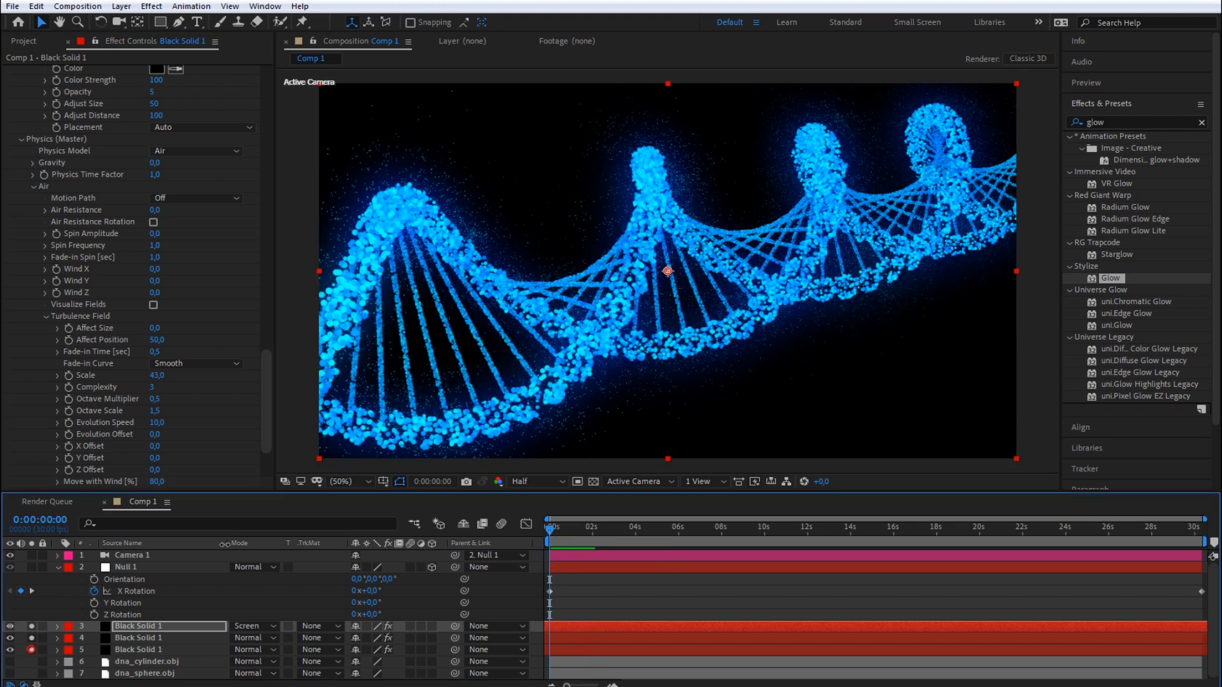
{"action": "key", "text": "space"}
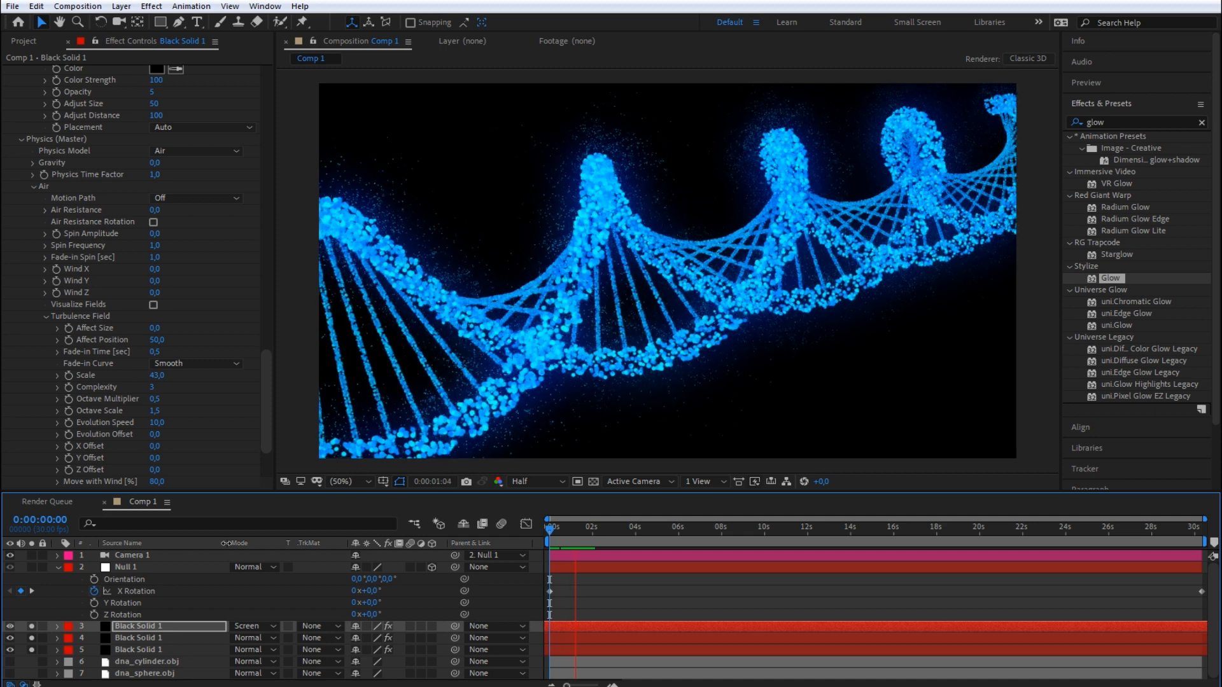